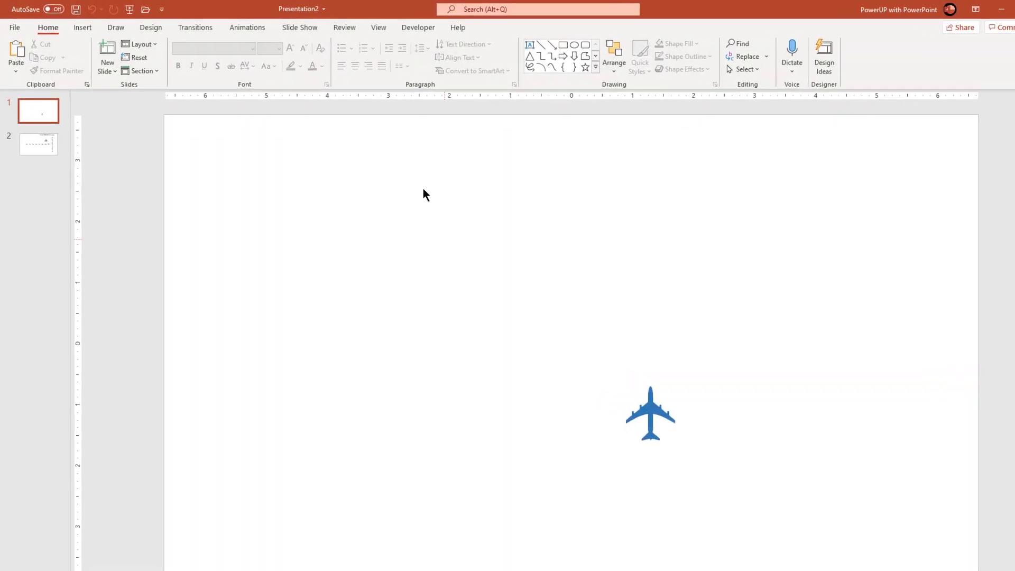
# Turn on the slide guides and give the slide background a gradient fill
pyautogui.click(361, 26)
pyautogui.click(280, 81)
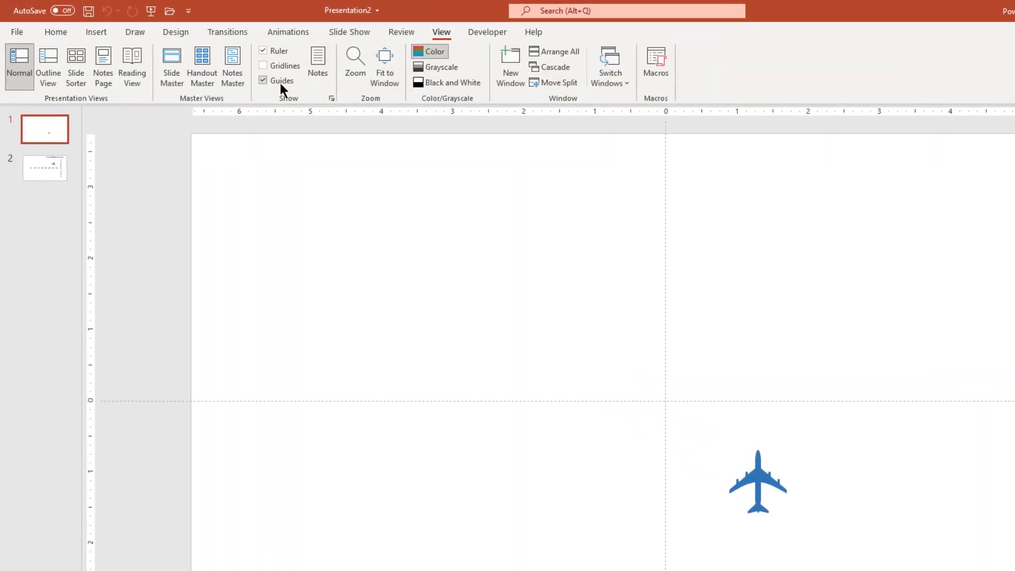
pyautogui.rightClick(705, 200)
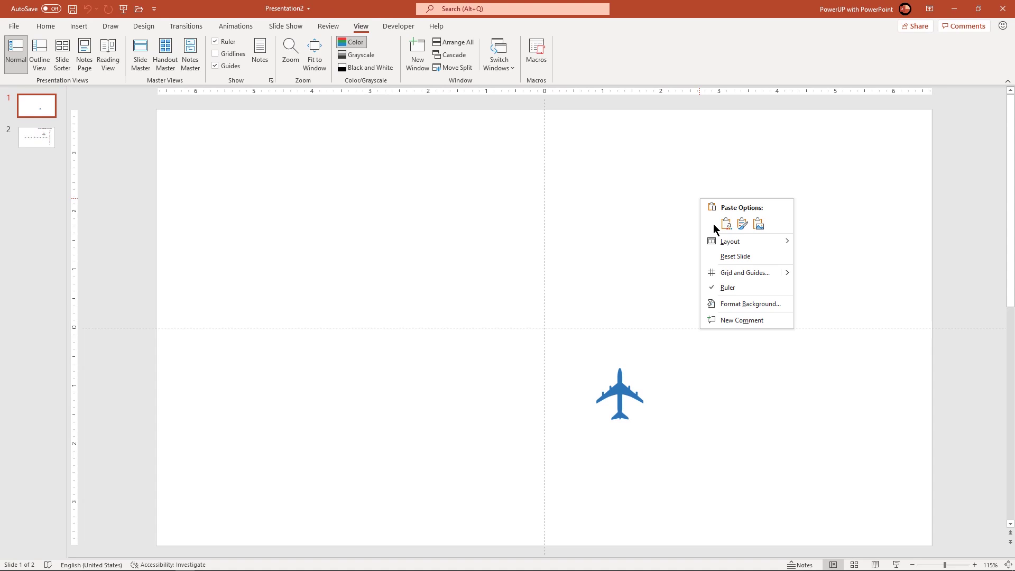
pyautogui.click(740, 300)
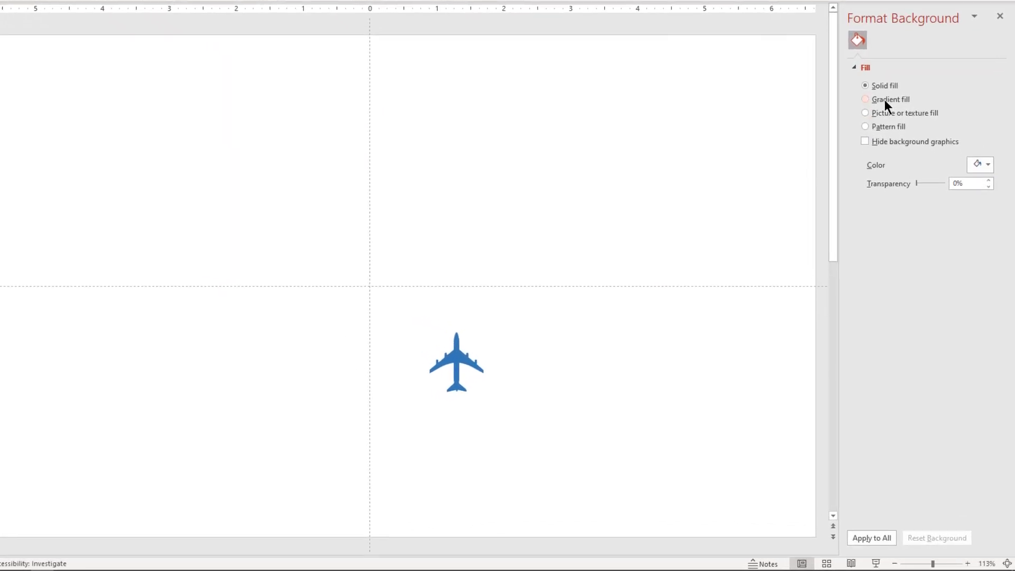
pyautogui.click(894, 168)
# Reduce the gradient to two stops and colour the 100% end stop near-black #28232D
pyautogui.click(949, 253)
pyautogui.click(985, 253)
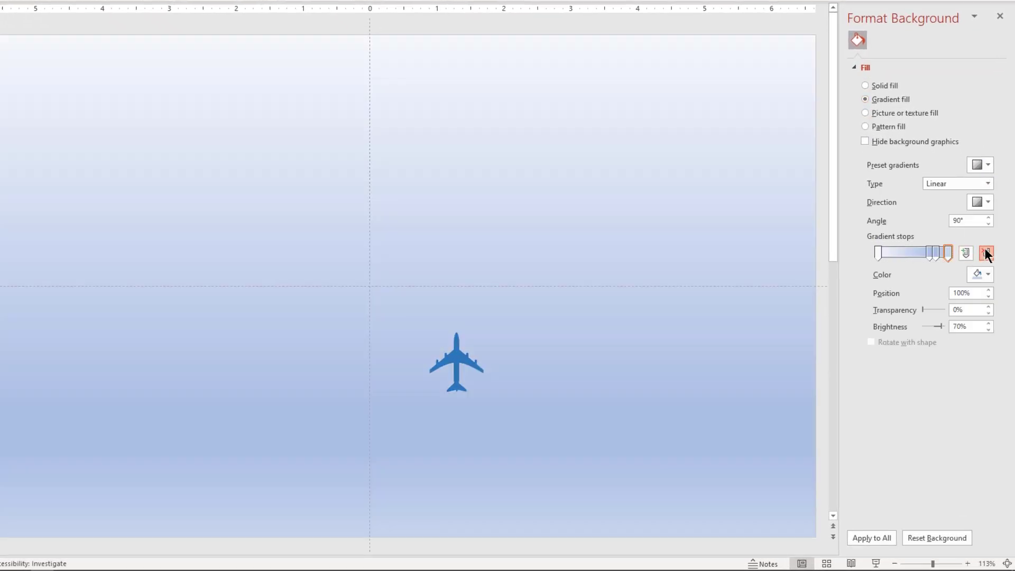
pyautogui.click(985, 253)
pyautogui.moveTo(931, 255); pyautogui.dragTo(951, 259)
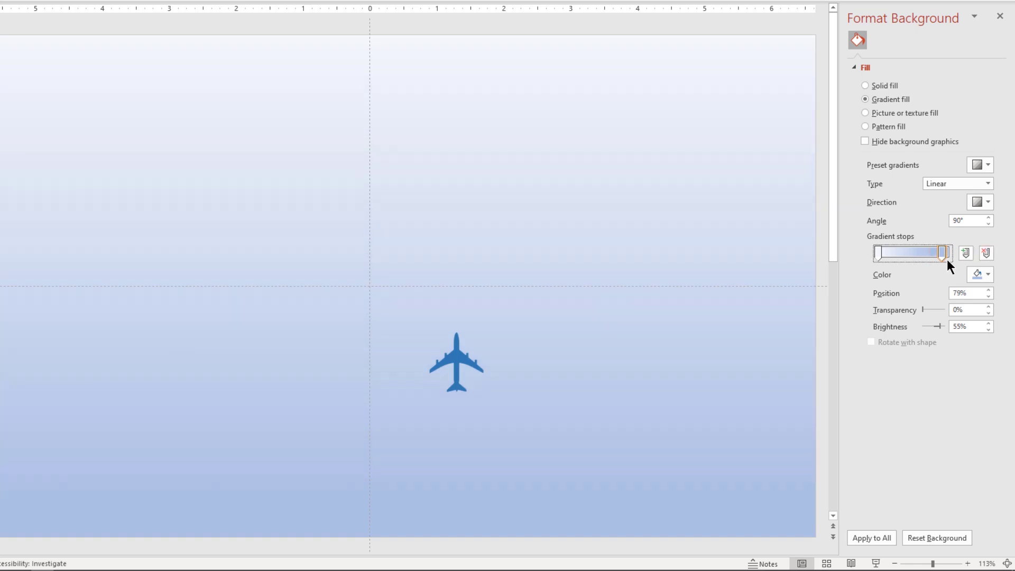
pyautogui.click(982, 275)
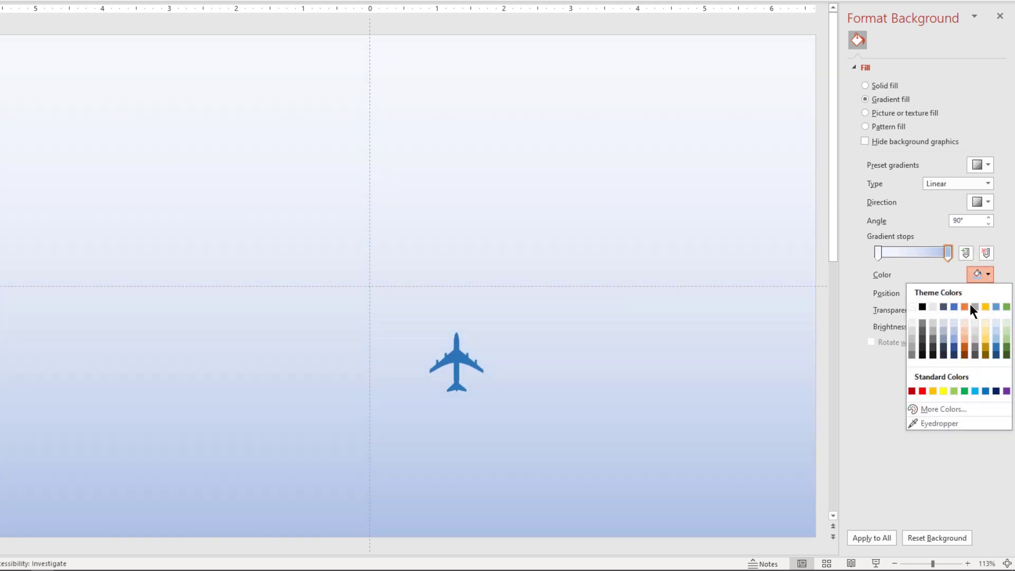
pyautogui.click(940, 405)
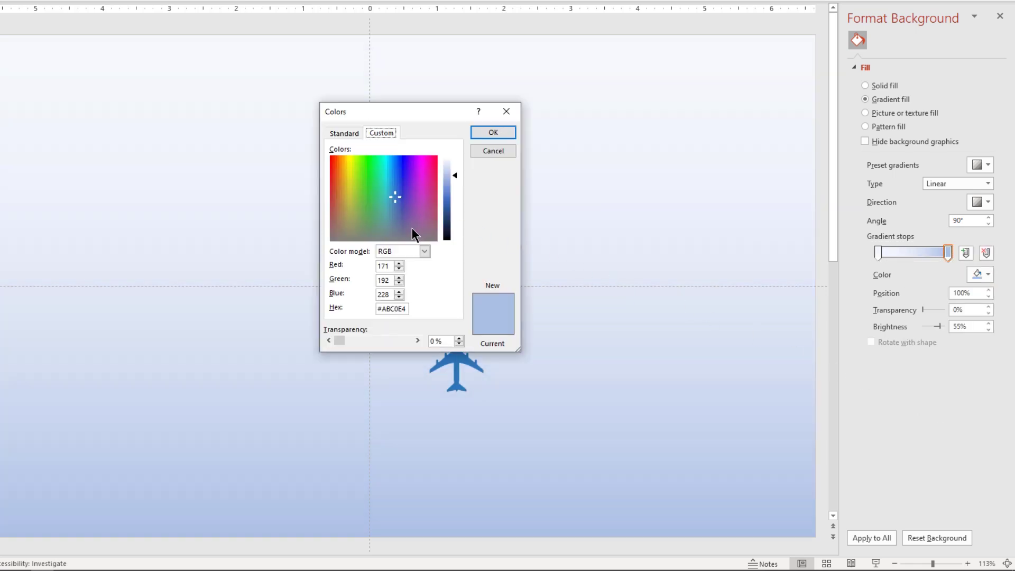
pyautogui.click(410, 229)
pyautogui.click(448, 226)
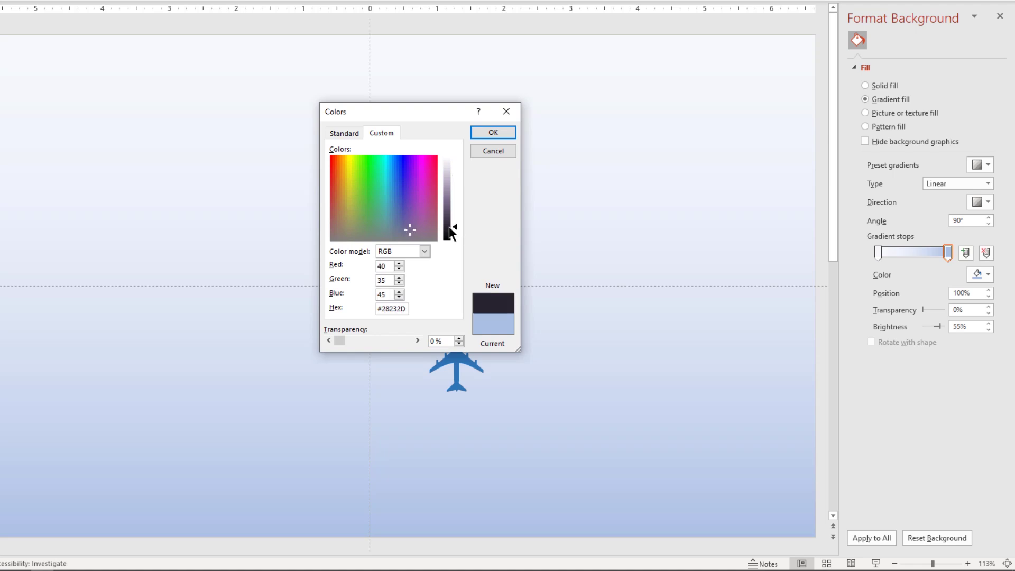
pyautogui.click(495, 135)
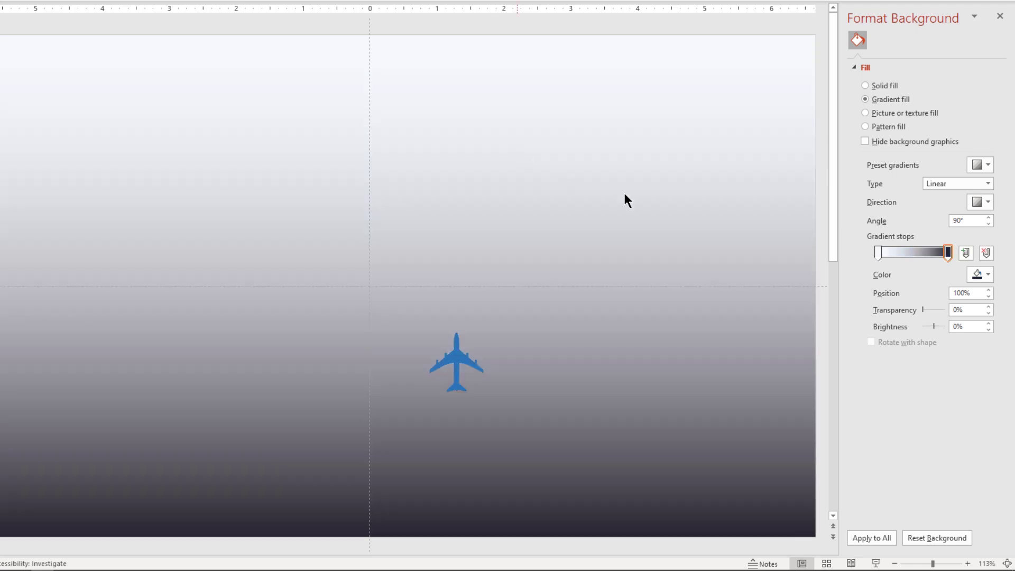
# Colour the top gradient stop muted purple #4D4357
pyautogui.click(878, 252)
pyautogui.click(984, 280)
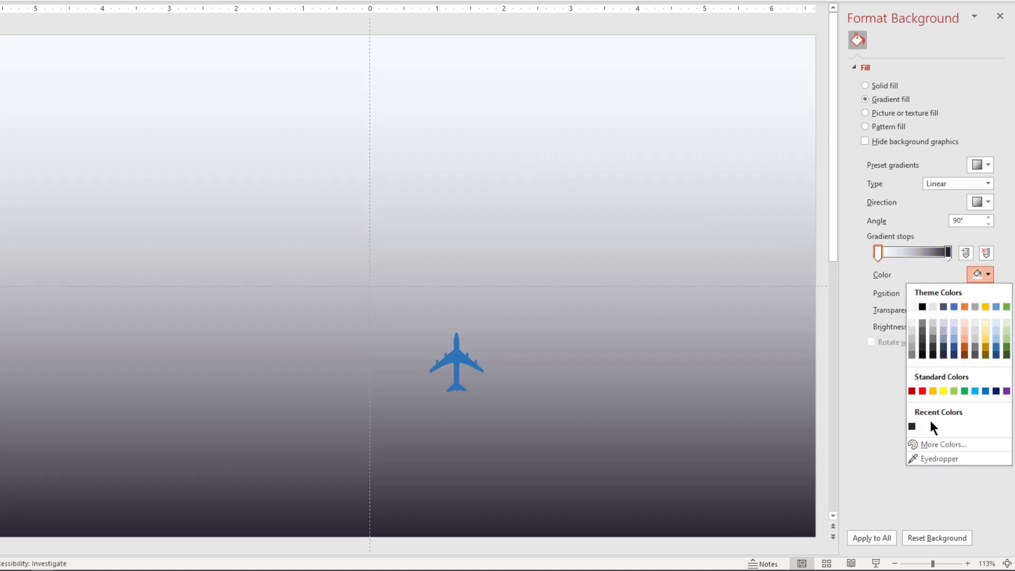
pyautogui.click(912, 426)
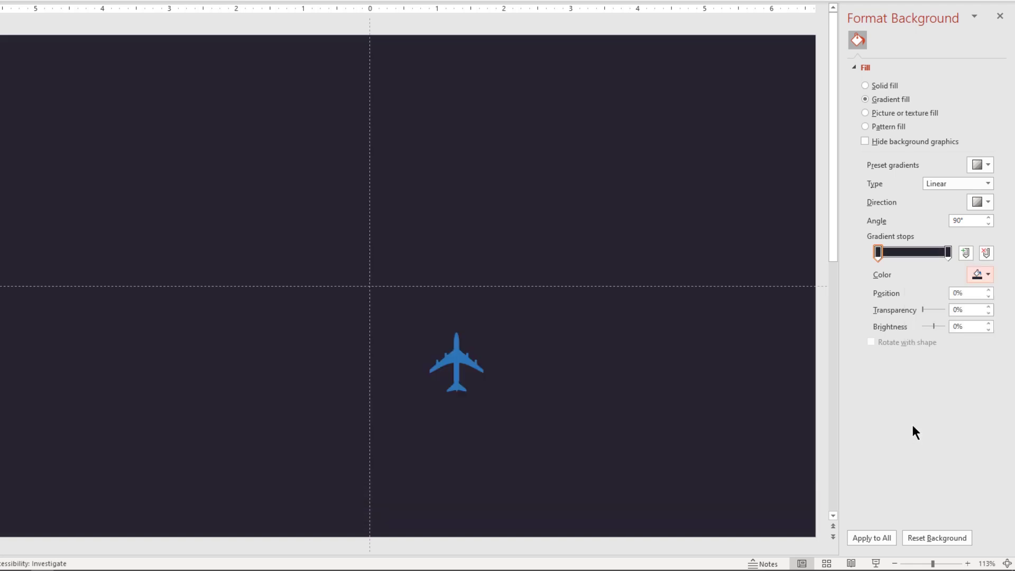
pyautogui.click(990, 279)
pyautogui.click(939, 441)
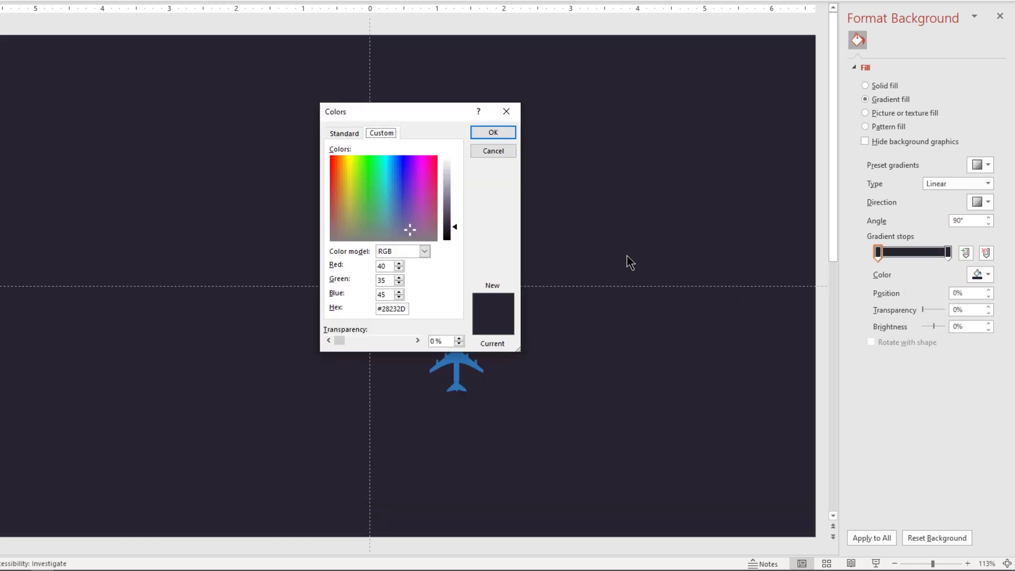
pyautogui.moveTo(459, 215); pyautogui.dragTo(450, 213)
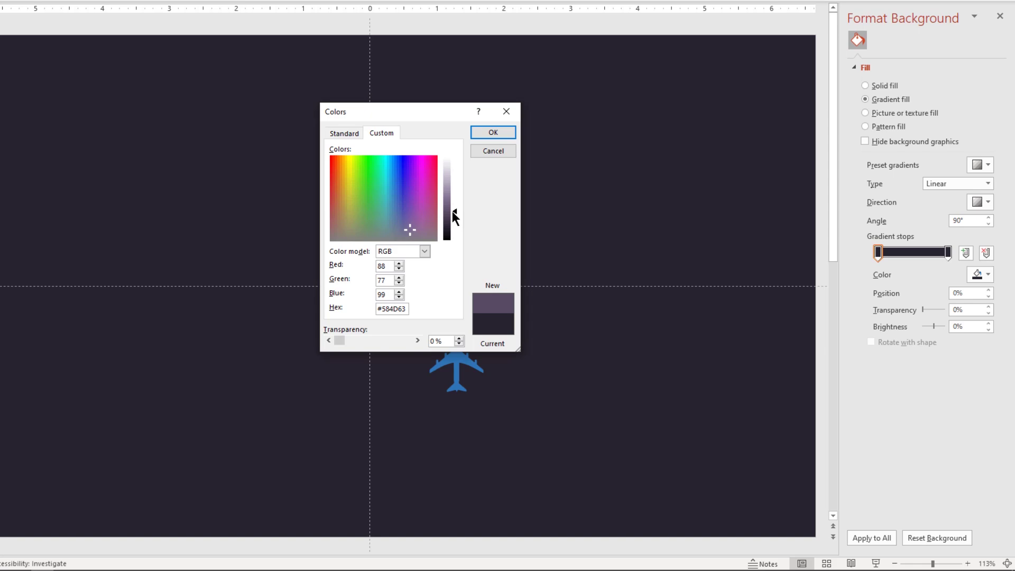
pyautogui.click(496, 135)
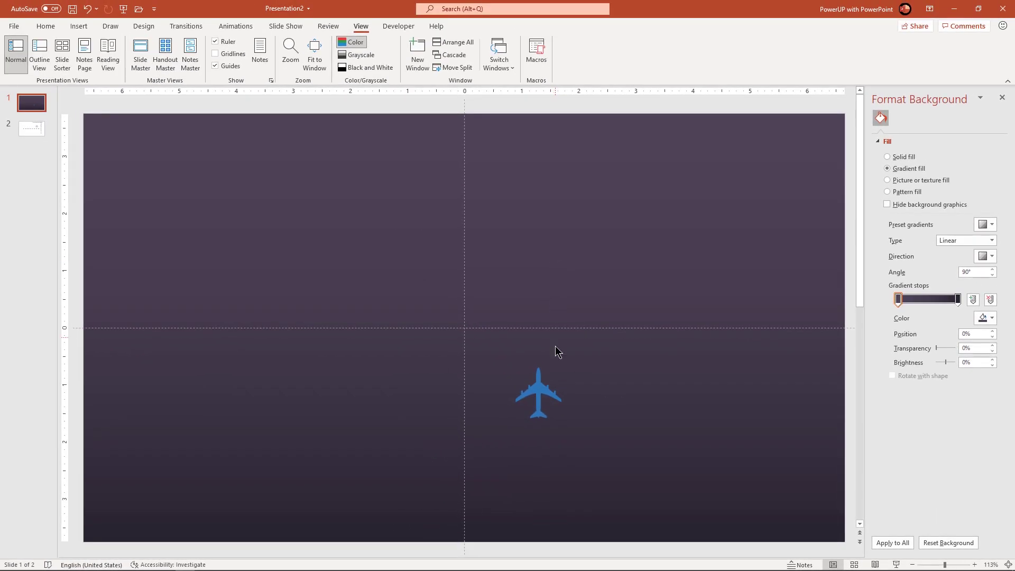
pyautogui.click(538, 391)
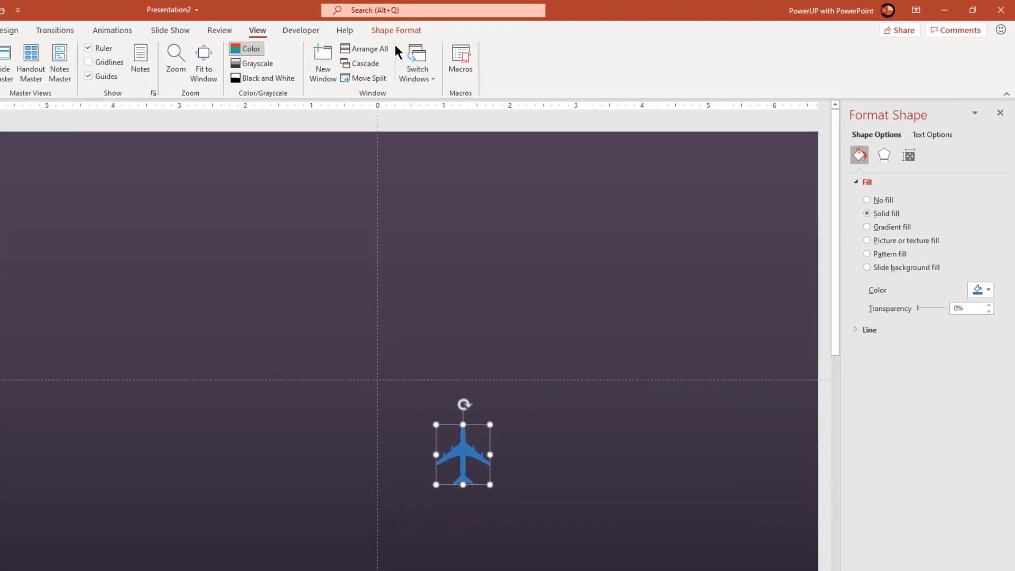
# Fill the airplane icon white
pyautogui.click(392, 29)
pyautogui.click(291, 50)
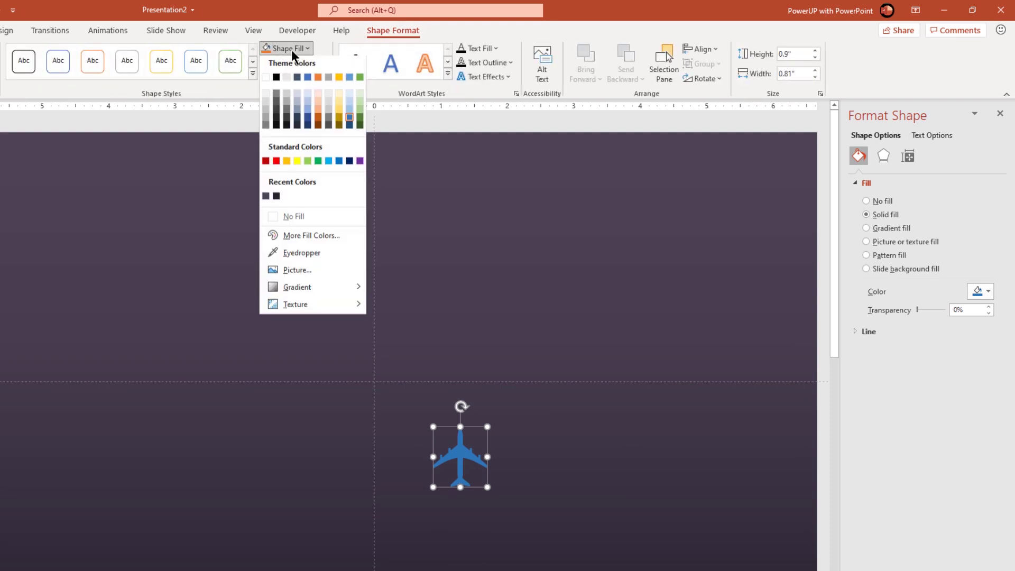
pyautogui.click(266, 80)
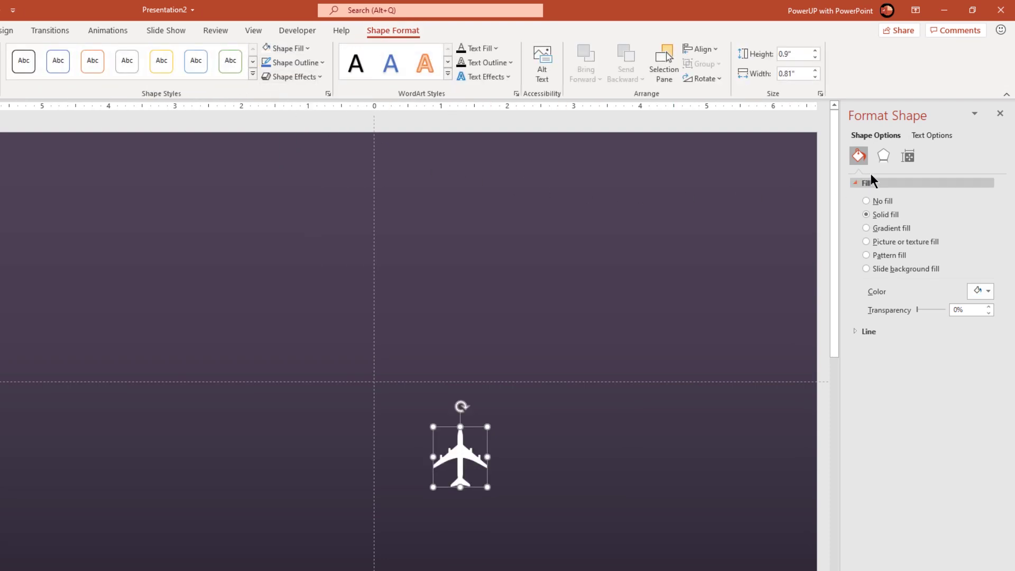
# Give the airplane an Offset: Bottom outer shadow with blur reduced to 2 pt
pyautogui.click(884, 156)
pyautogui.click(883, 183)
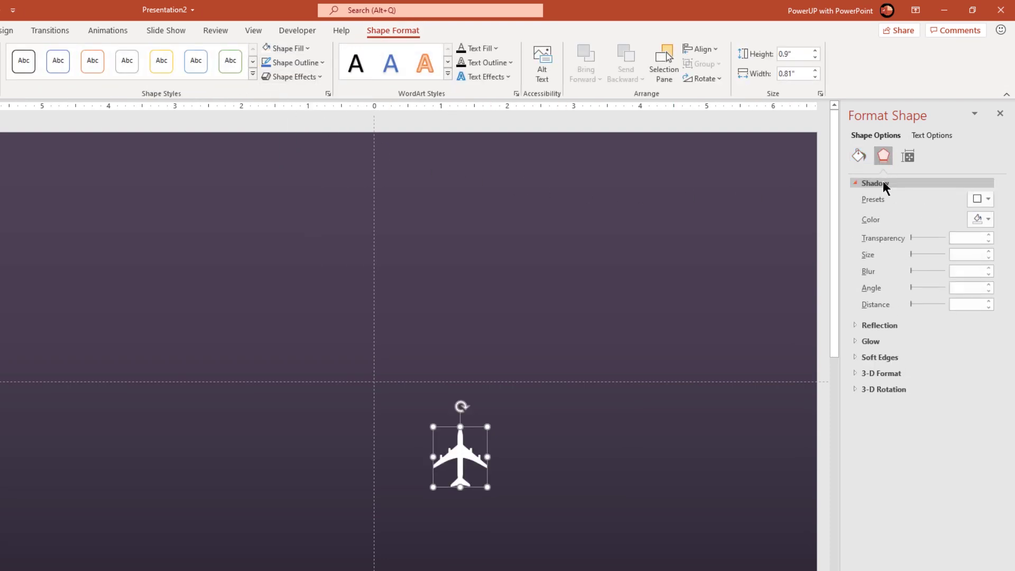
pyautogui.click(986, 205)
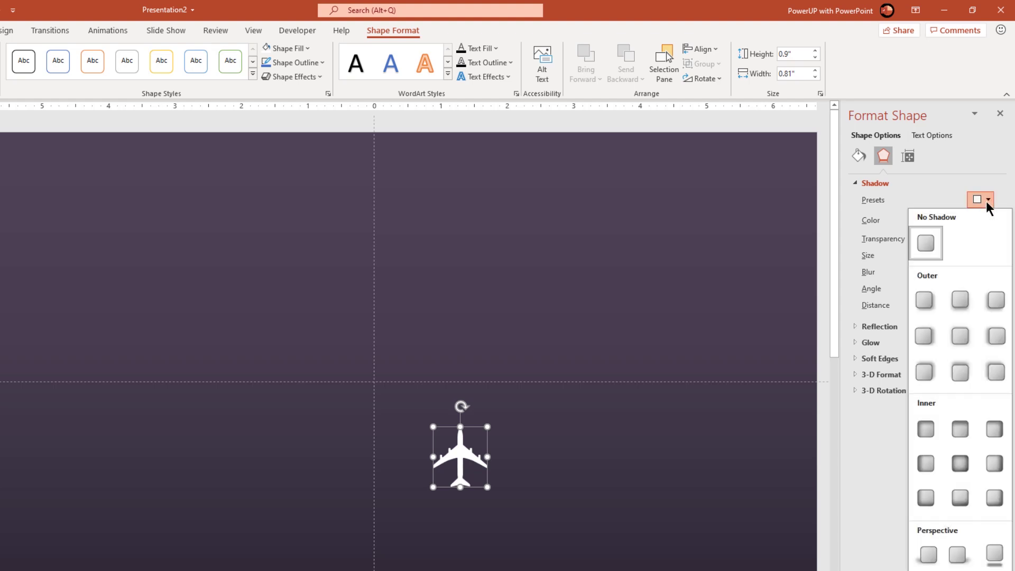
pyautogui.click(963, 304)
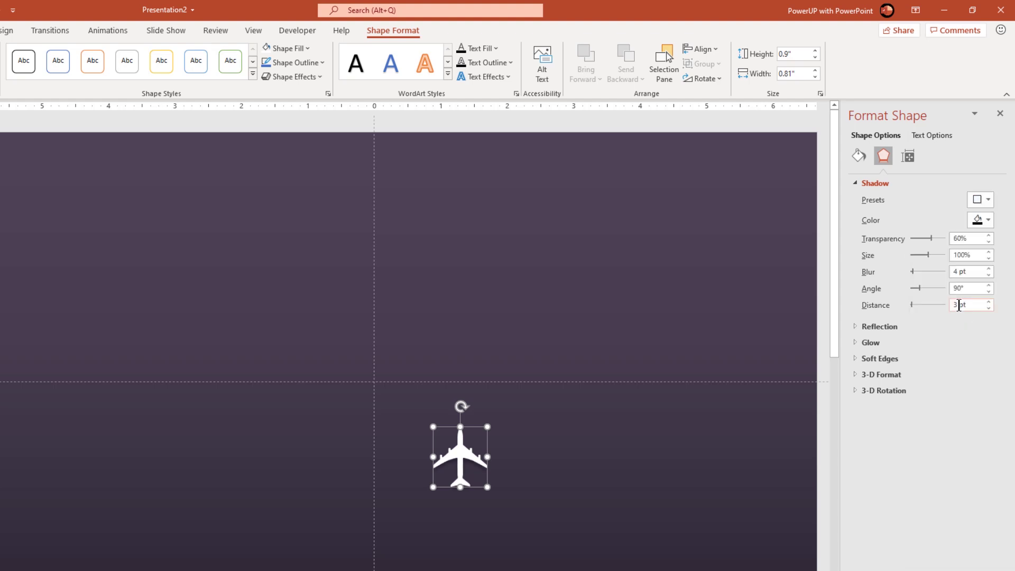
pyautogui.moveTo(912, 271); pyautogui.dragTo(902, 274)
pyautogui.click(602, 378)
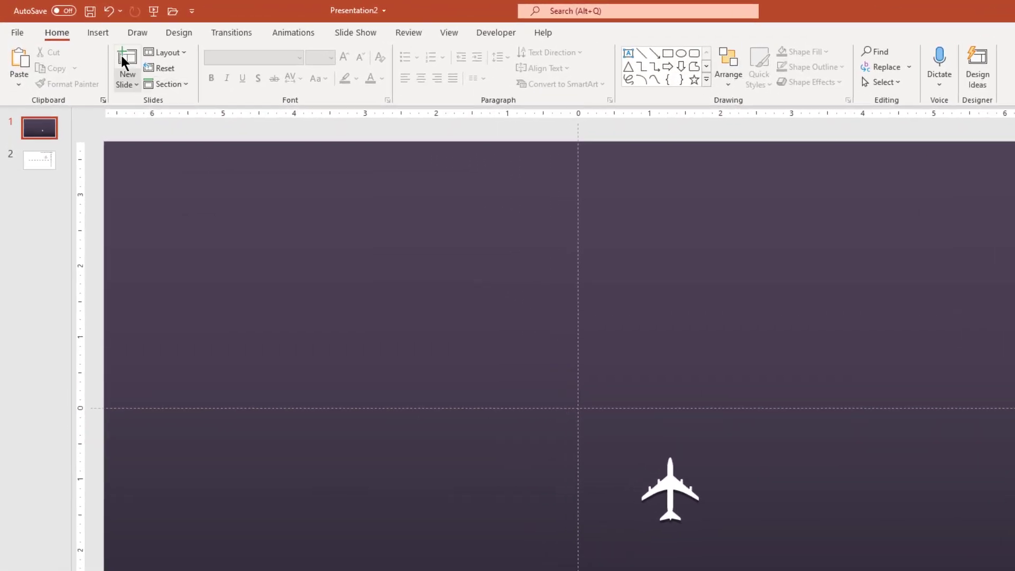
# Draw a vertical axis line near the slide's left side and colour it light grey-purple
pyautogui.click(78, 26)
pyautogui.click(221, 90)
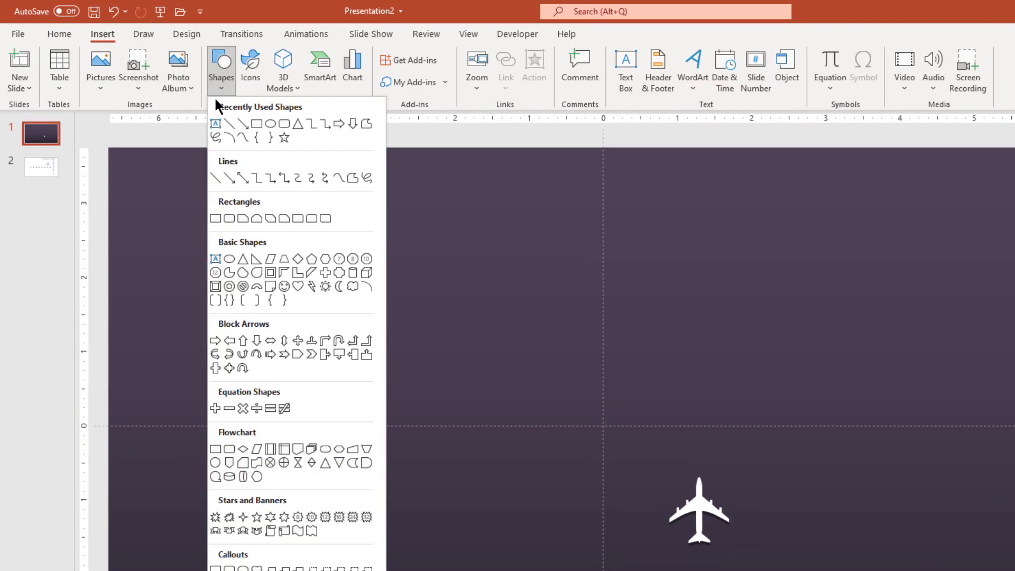
pyautogui.click(229, 123)
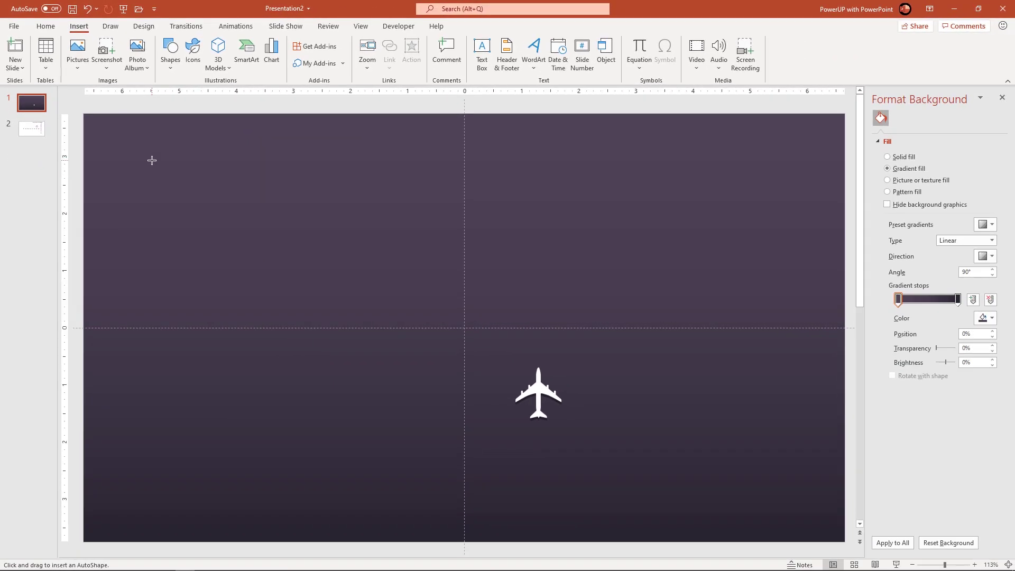
pyautogui.moveTo(152, 160); pyautogui.dragTo(146, 470)
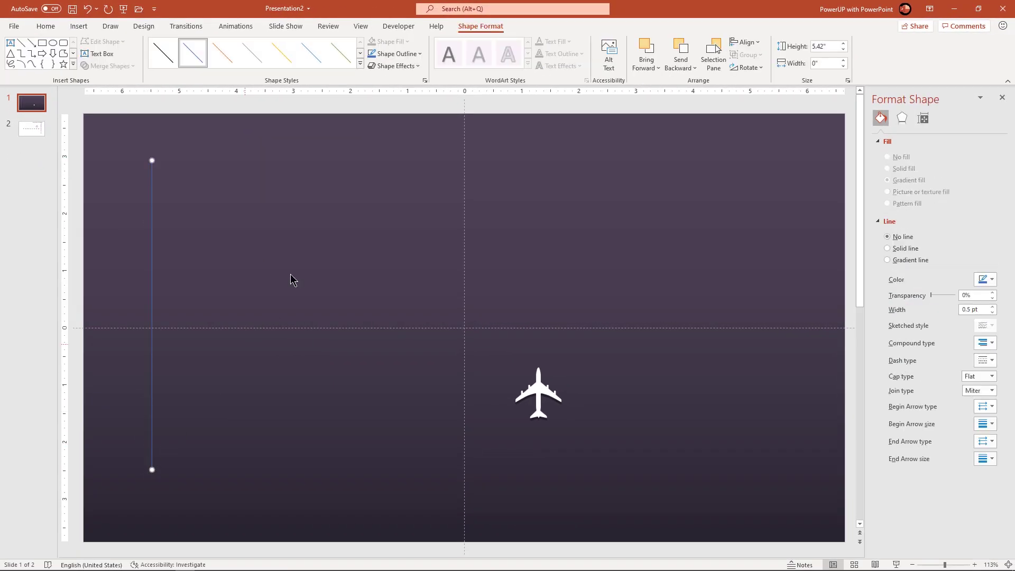
pyautogui.click(396, 54)
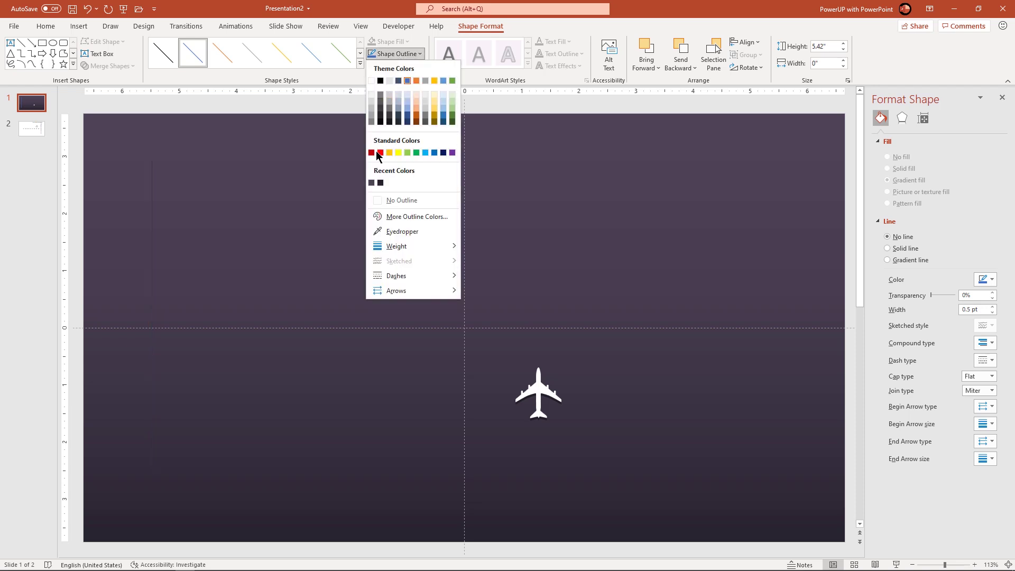
pyautogui.click(371, 183)
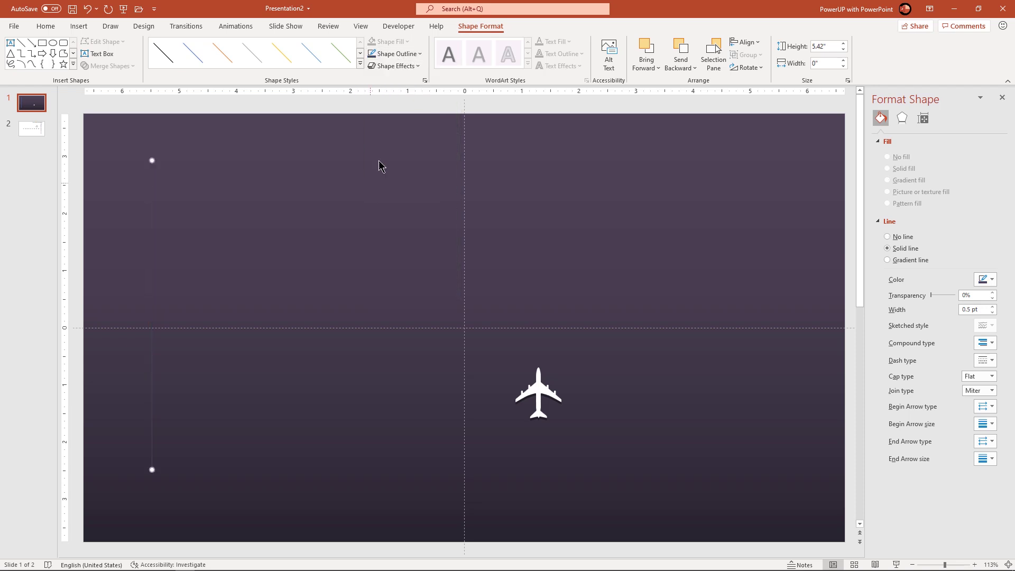
pyautogui.click(396, 54)
pyautogui.click(397, 216)
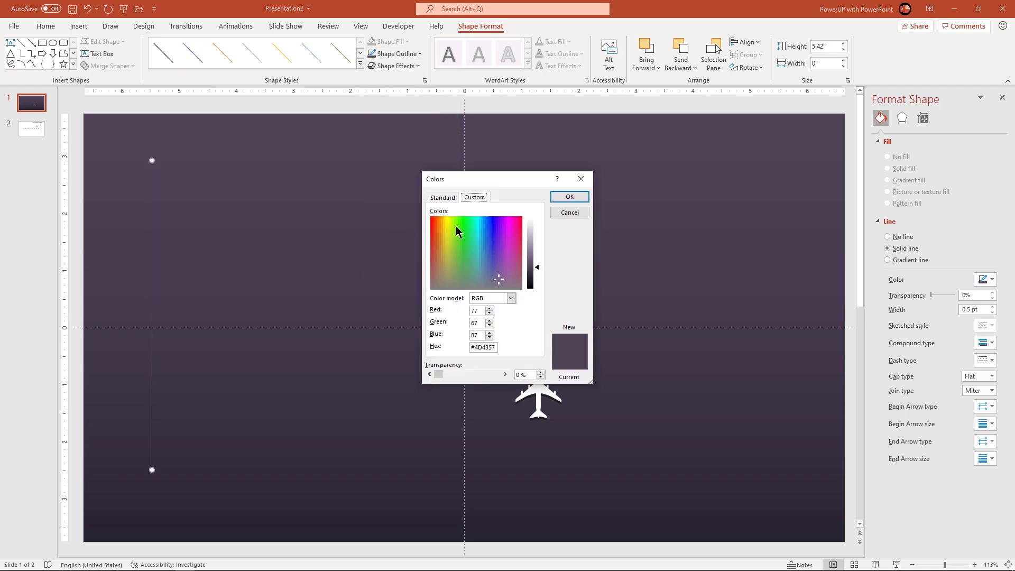
pyautogui.click(537, 252)
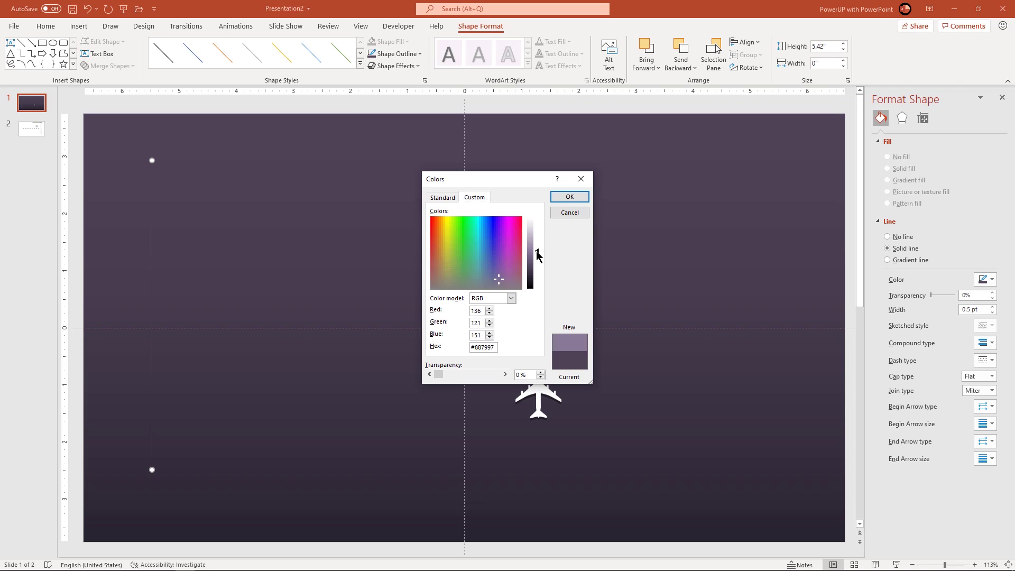
pyautogui.click(566, 198)
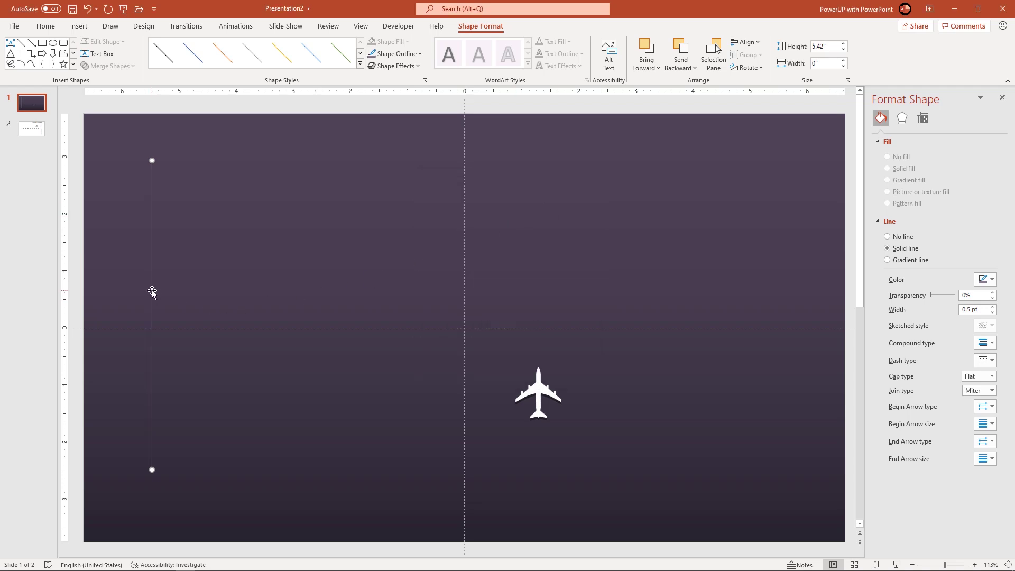
# Duplicate the line, rotate it 90° and stretch it along the axis bottom as the baseline
pyautogui.hotkey('ctrl', 'd')
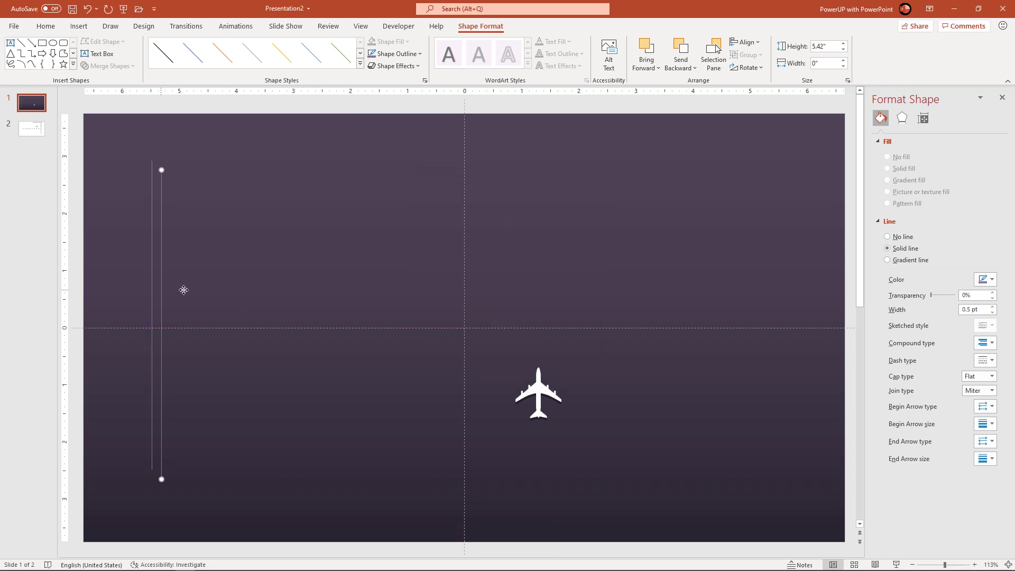
pyautogui.moveTo(165, 292); pyautogui.dragTo(372, 296)
pyautogui.click(746, 67)
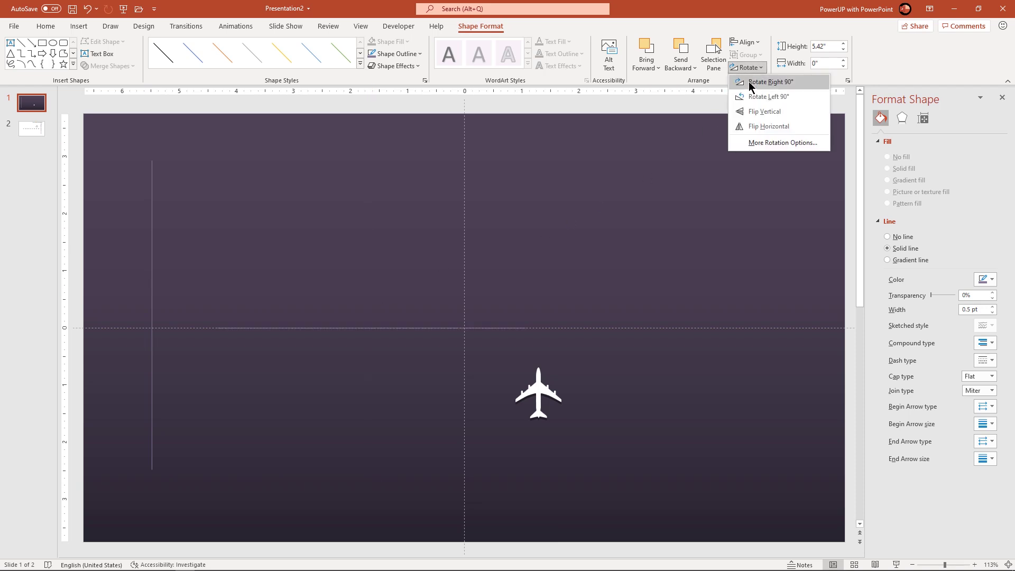
pyautogui.click(751, 83)
pyautogui.moveTo(375, 327); pyautogui.dragTo(305, 464)
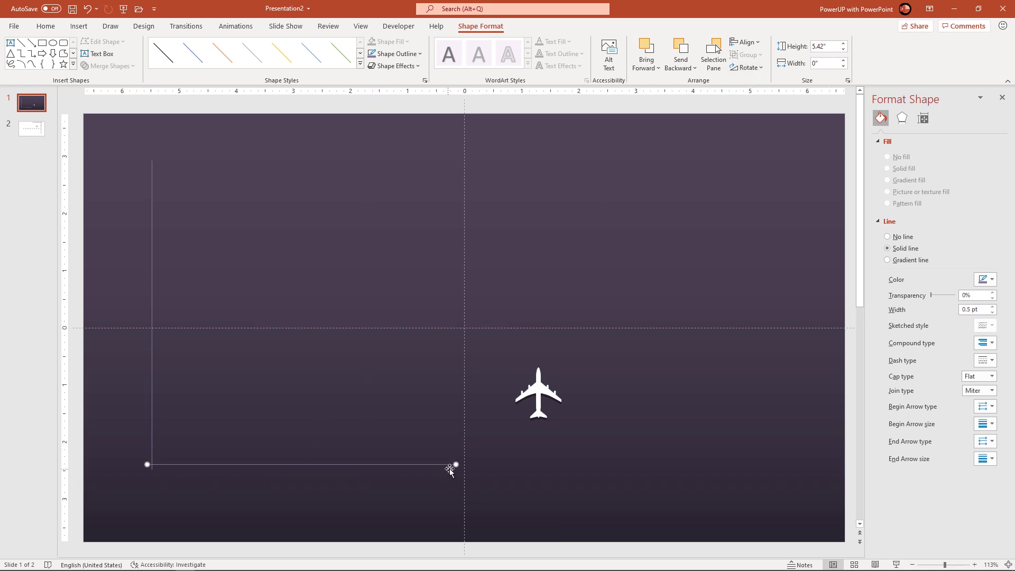
pyautogui.moveTo(456, 464); pyautogui.dragTo(737, 464)
pyautogui.click(334, 420)
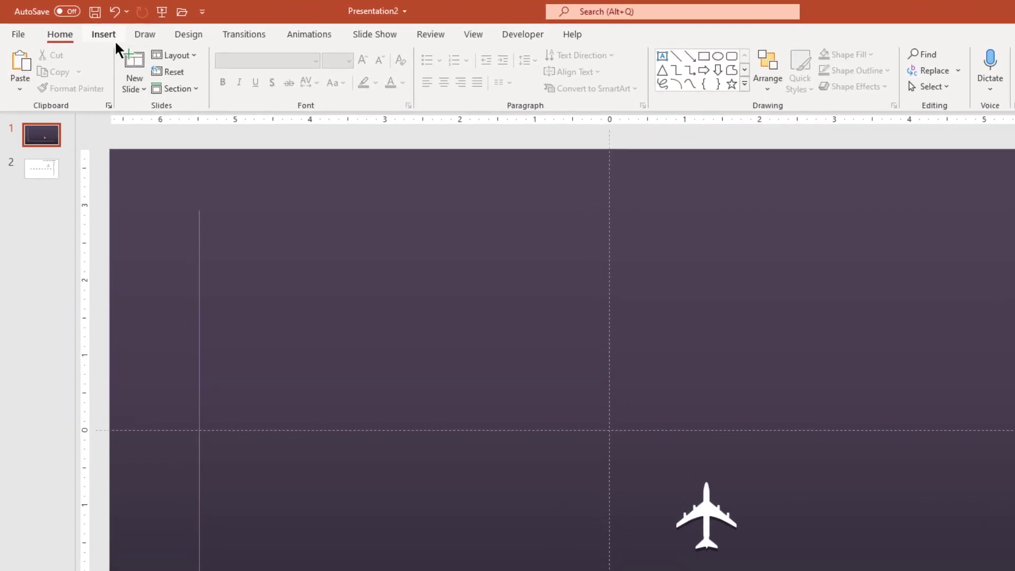
# Draw a short tick mark on the vertical axis and duplicate it up the axis
pyautogui.click(80, 26)
pyautogui.click(215, 89)
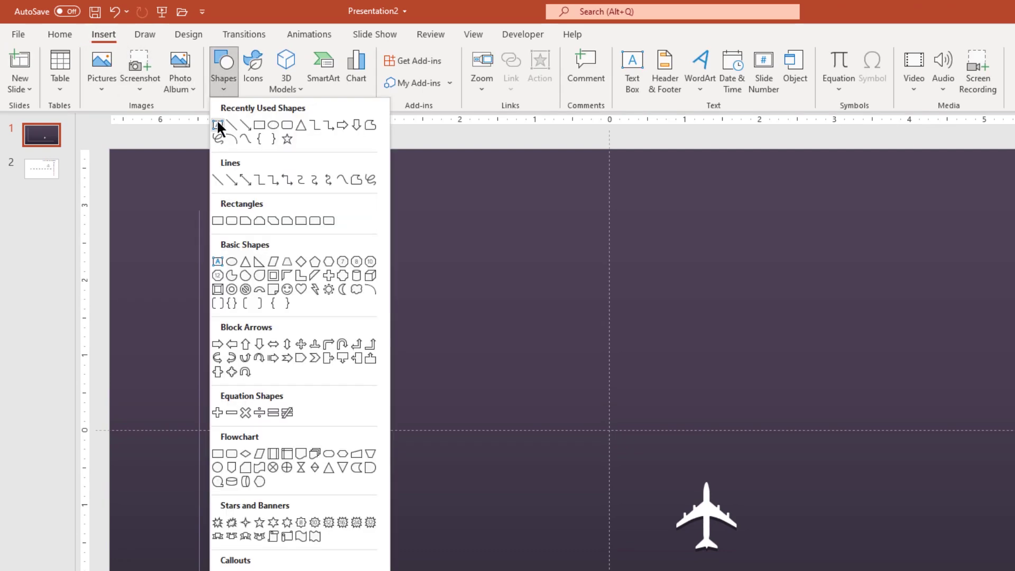
pyautogui.click(232, 127)
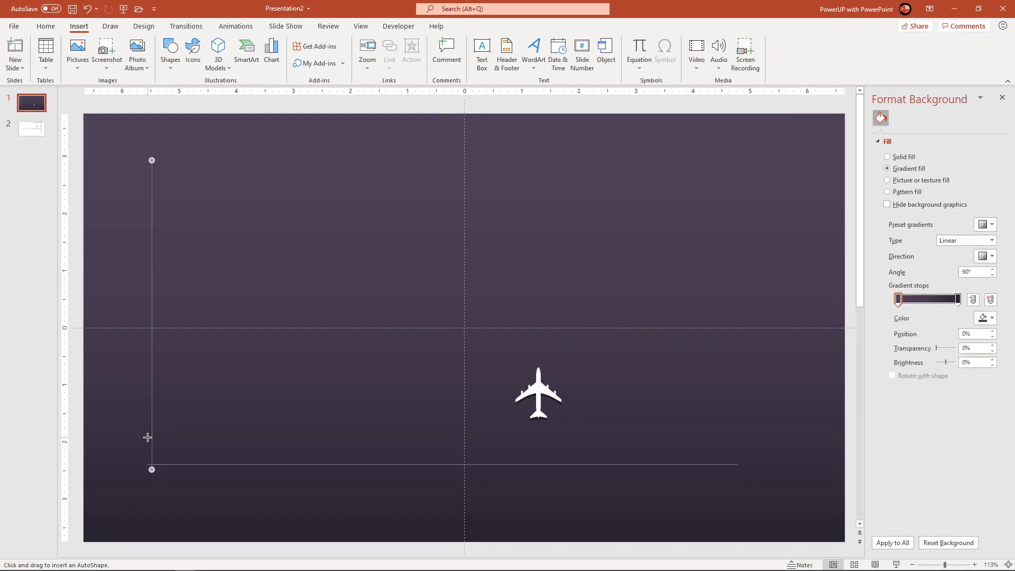
pyautogui.moveTo(156, 437); pyautogui.dragTo(147, 437)
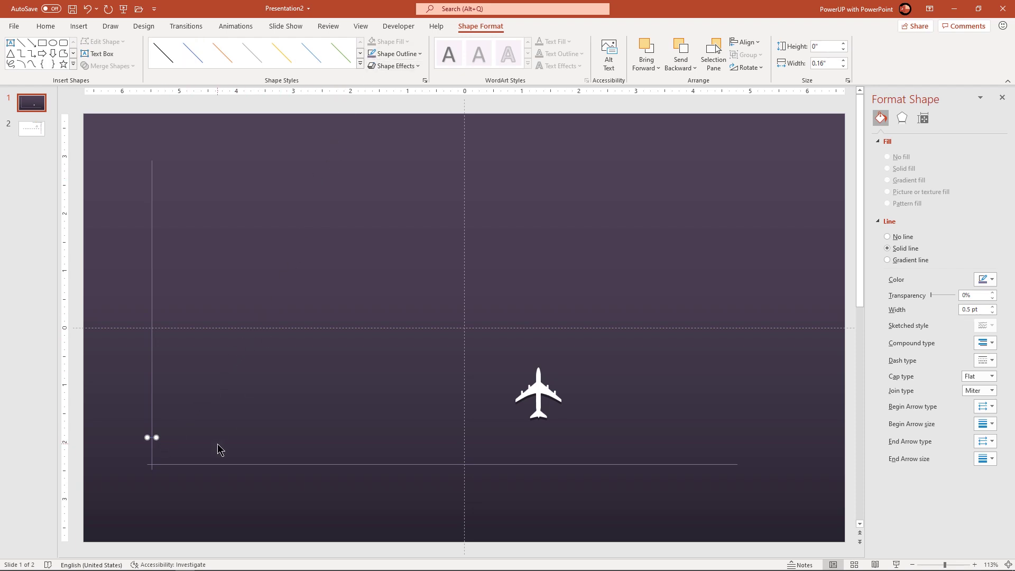
pyautogui.hotkey('ctrl', 'd')
pyautogui.click(152, 406)
pyautogui.hotkey('ctrl', 'd')
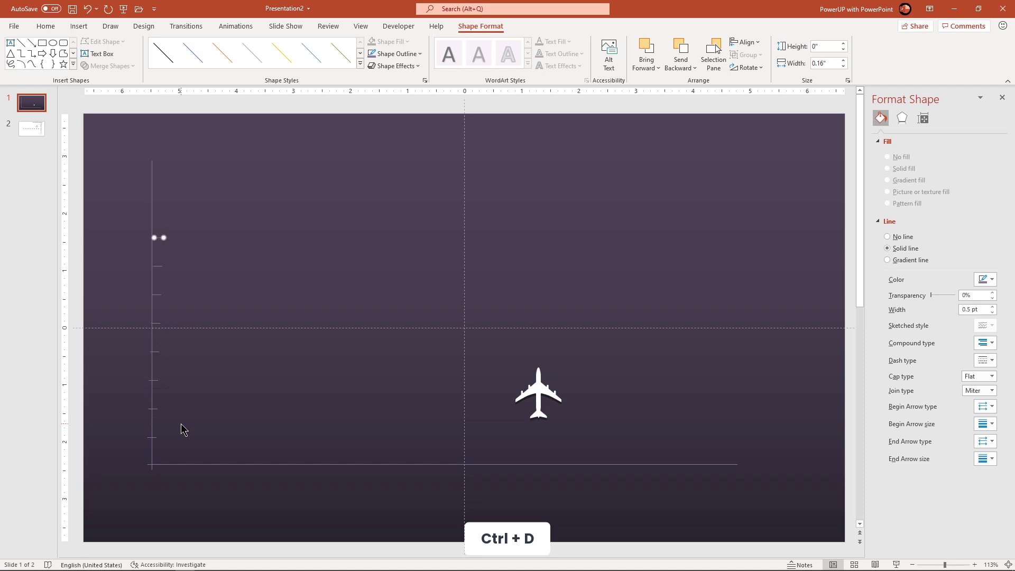
pyautogui.hotkey('ctrl', 'd')
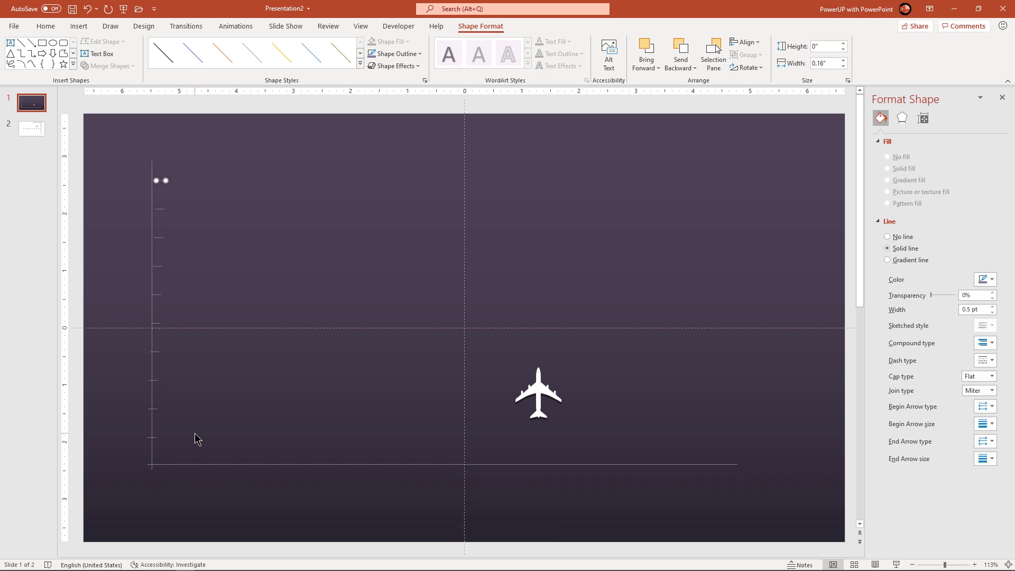
# Select all tick marks and Align Left so they share one edge
pyautogui.moveTo(198, 450); pyautogui.dragTo(118, 177)
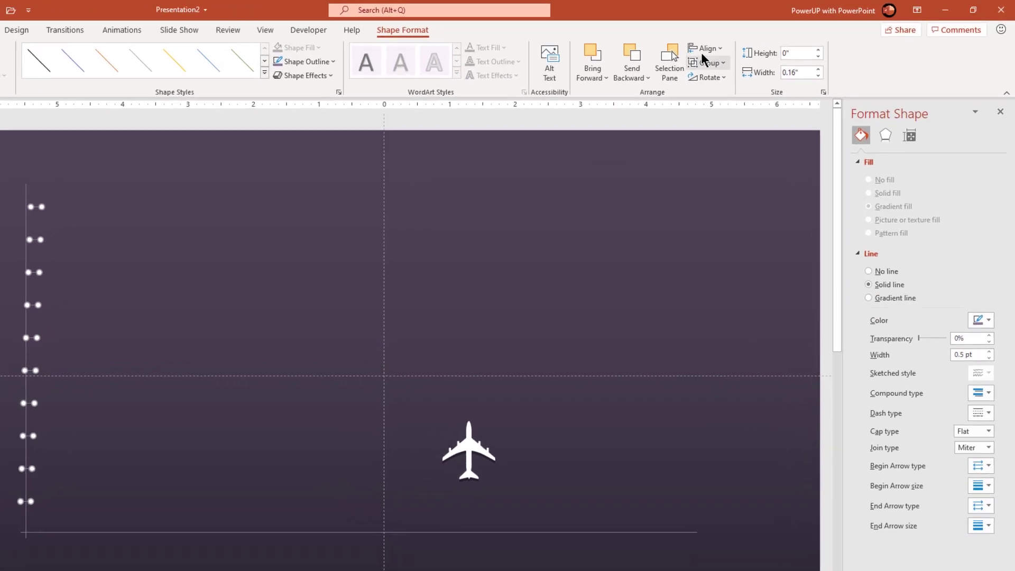
pyautogui.click(703, 49)
pyautogui.click(700, 62)
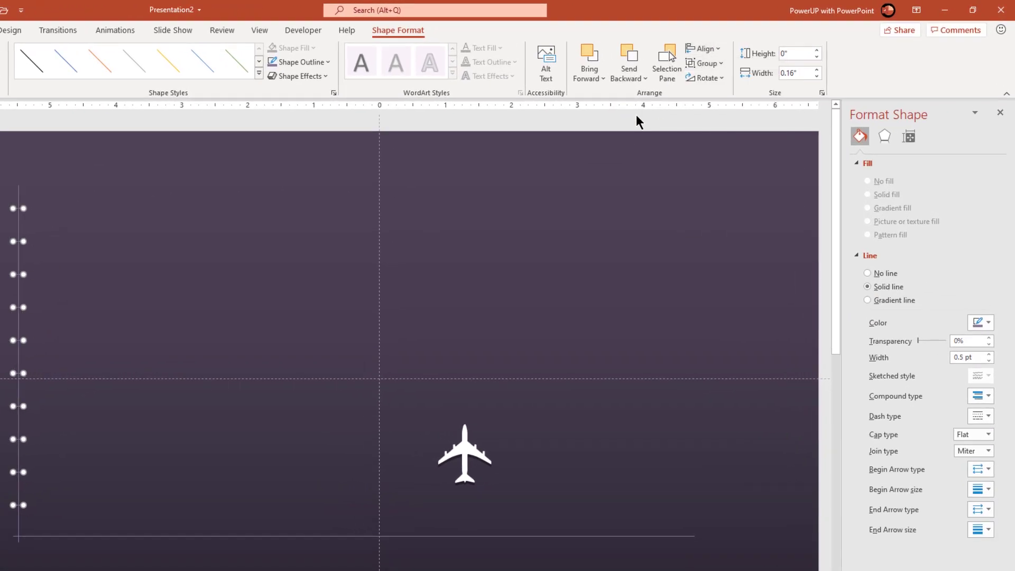
# Copy the 10–100 number labels from slide 2 to slide 1, make them white, place them left of the axis
pyautogui.click(332, 259)
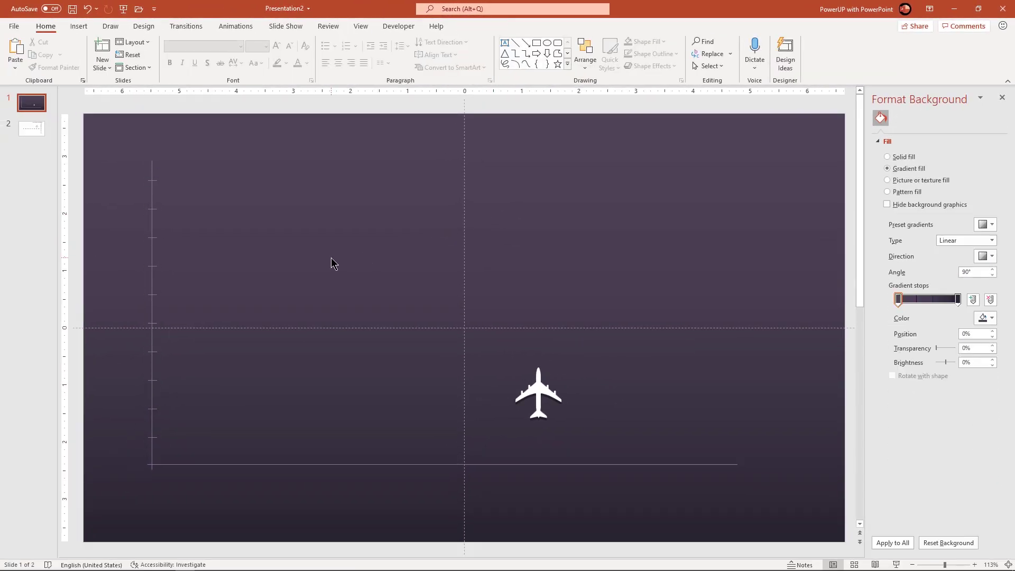
pyautogui.click(31, 128)
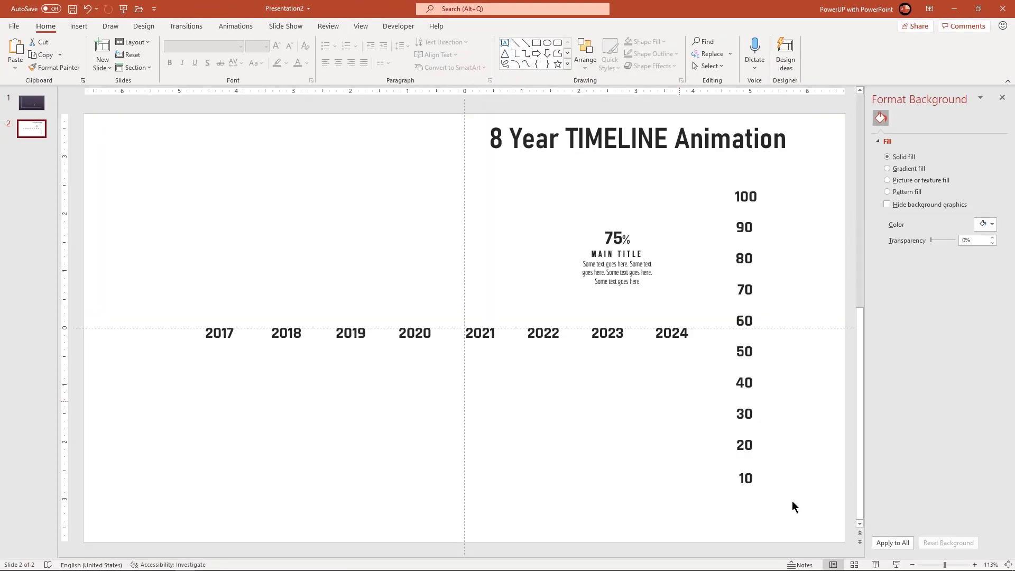
pyautogui.moveTo(799, 515); pyautogui.dragTo(714, 177)
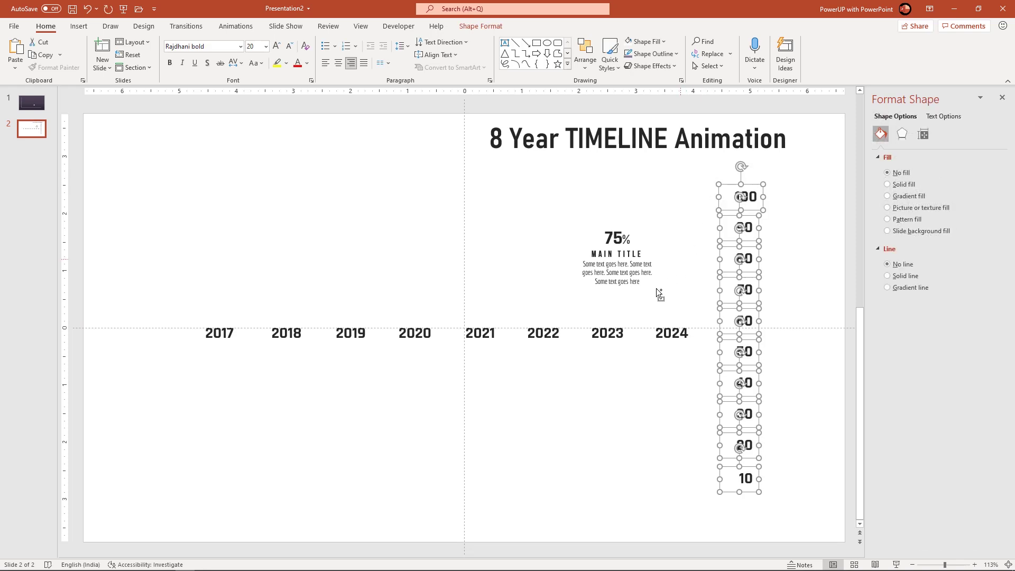
pyautogui.hotkey('ctrl', 'c')
pyautogui.click(31, 102)
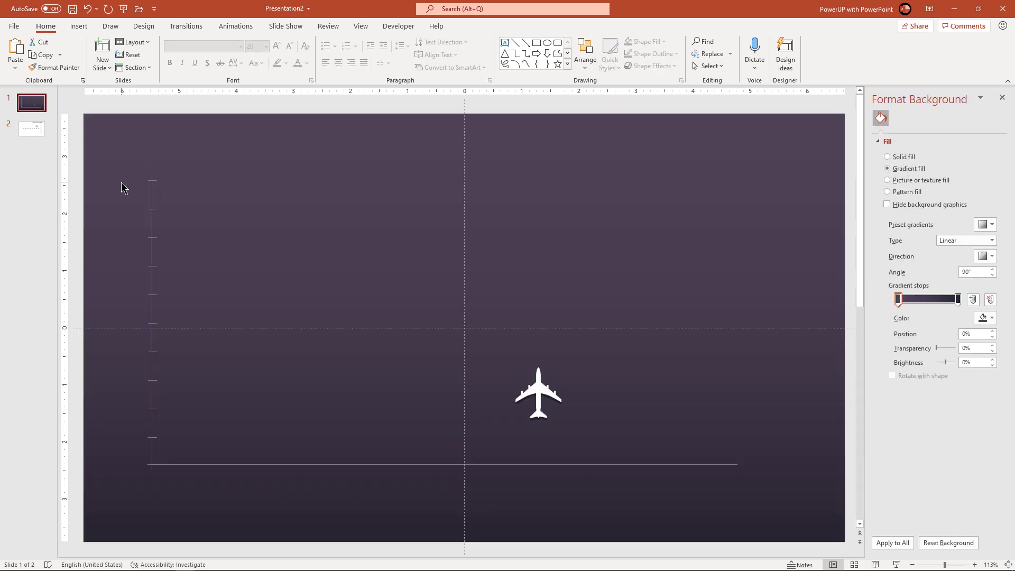
pyautogui.hotkey('ctrl', 'v')
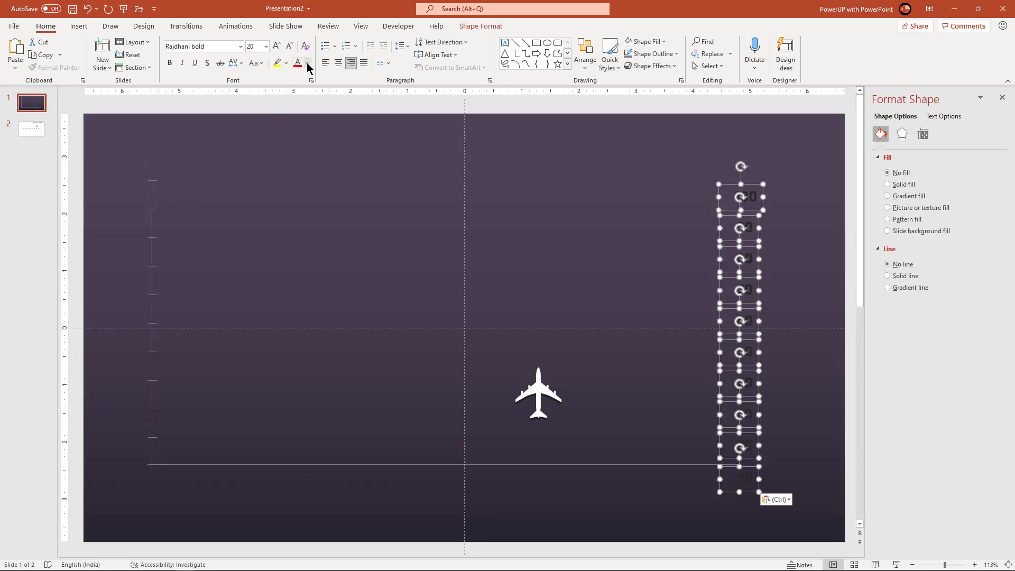
pyautogui.click(307, 64)
pyautogui.click(300, 90)
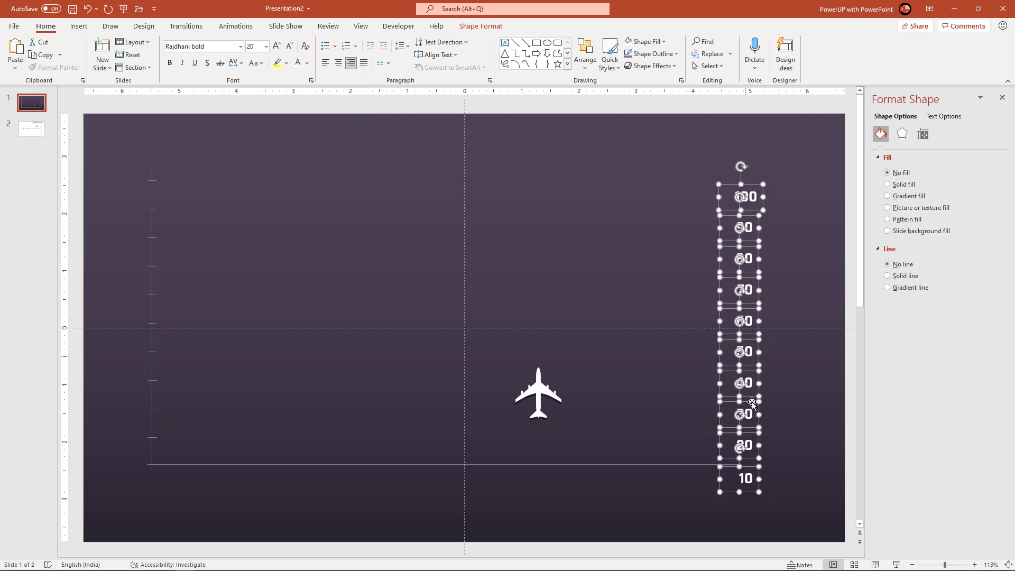
pyautogui.moveTo(748, 492); pyautogui.dragTo(138, 450)
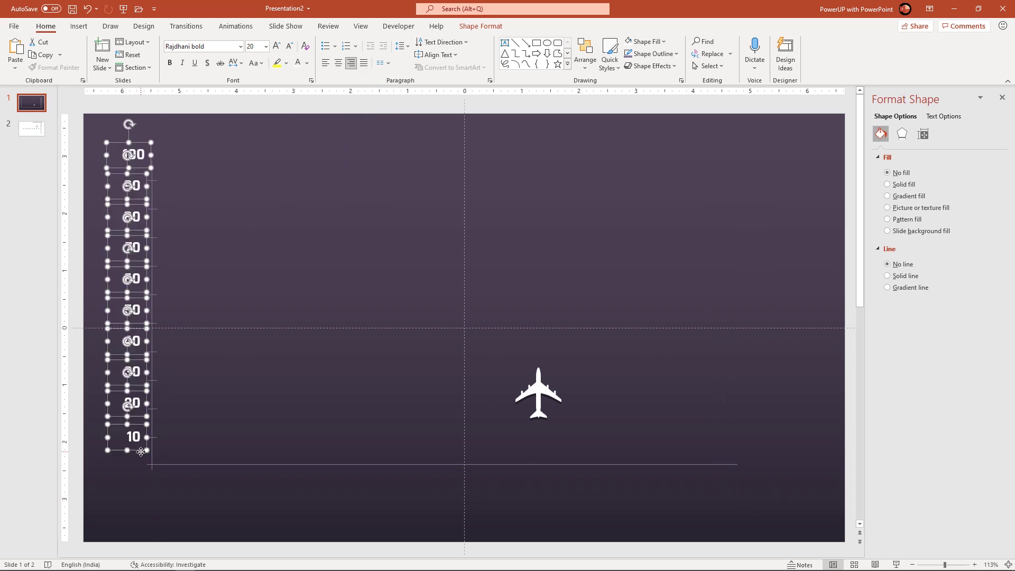
pyautogui.click(132, 478)
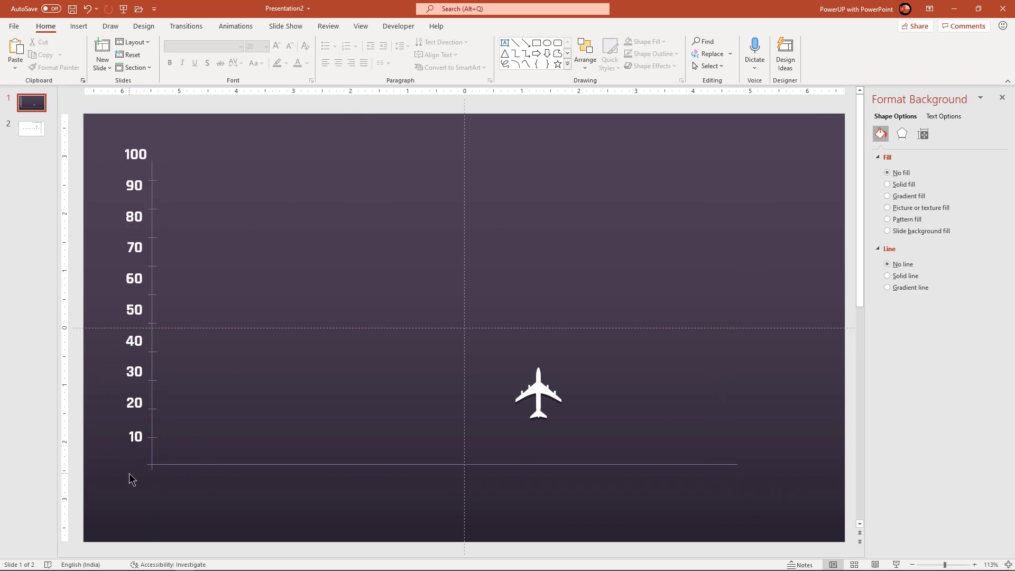
# Nudge the 90 and 100 labels into position and select all ten labels
pyautogui.click(139, 199)
pyautogui.moveTo(139, 199); pyautogui.dragTo(139, 205)
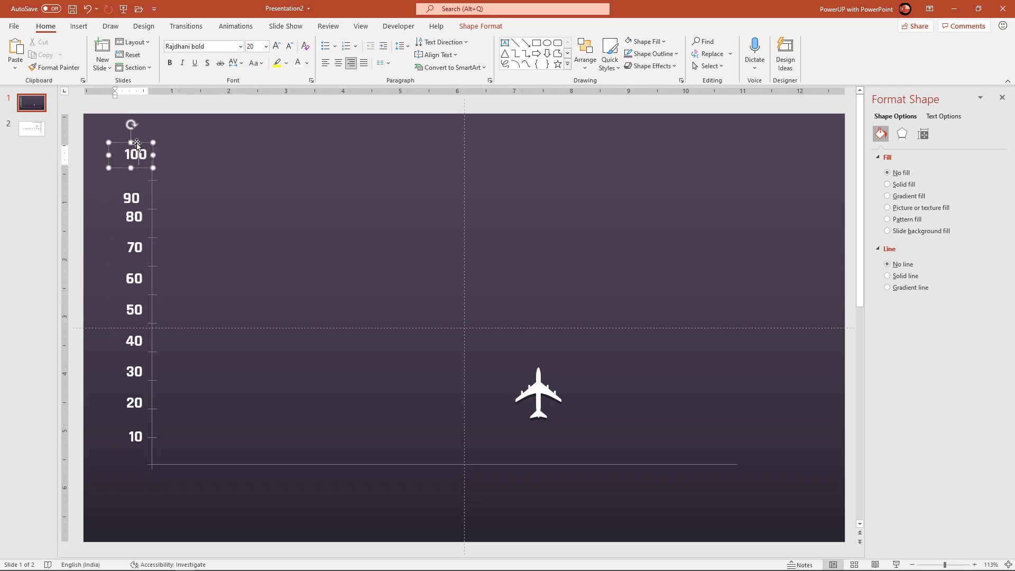
pyautogui.moveTo(135, 150); pyautogui.dragTo(133, 168)
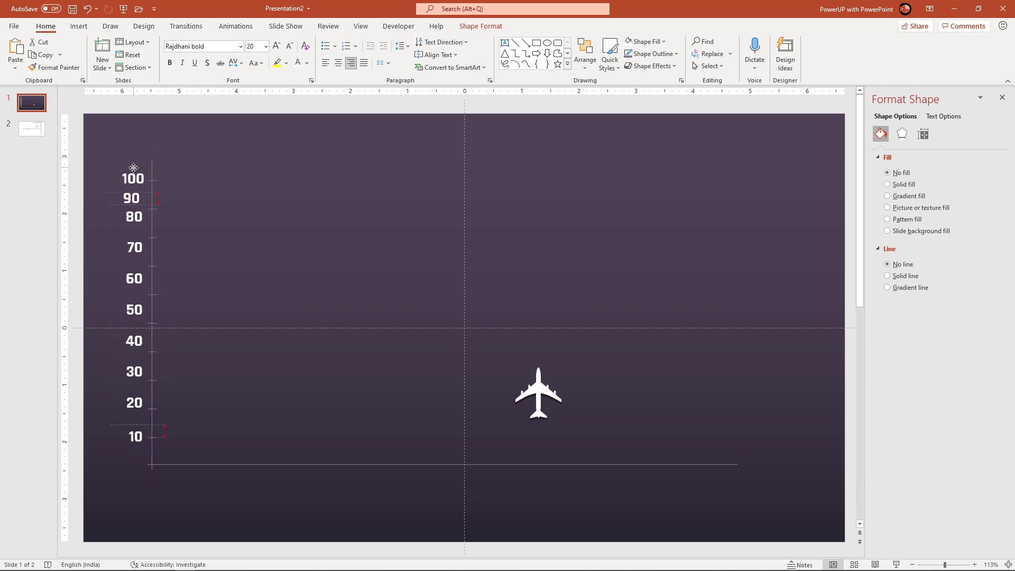
pyautogui.moveTo(134, 169); pyautogui.dragTo(133, 169)
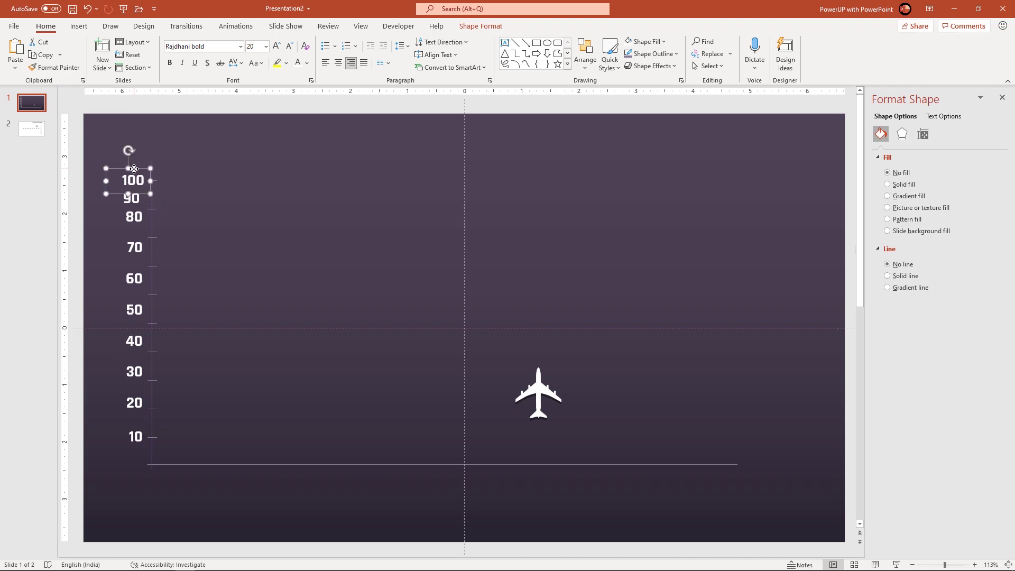
pyautogui.keyDown('shift'); pyautogui.click(131, 198); pyautogui.keyUp('shift')
pyautogui.keyDown('shift'); pyautogui.click(134, 217); pyautogui.keyUp('shift')
pyautogui.keyDown('shift'); pyautogui.click(134, 247); pyautogui.keyUp('shift')
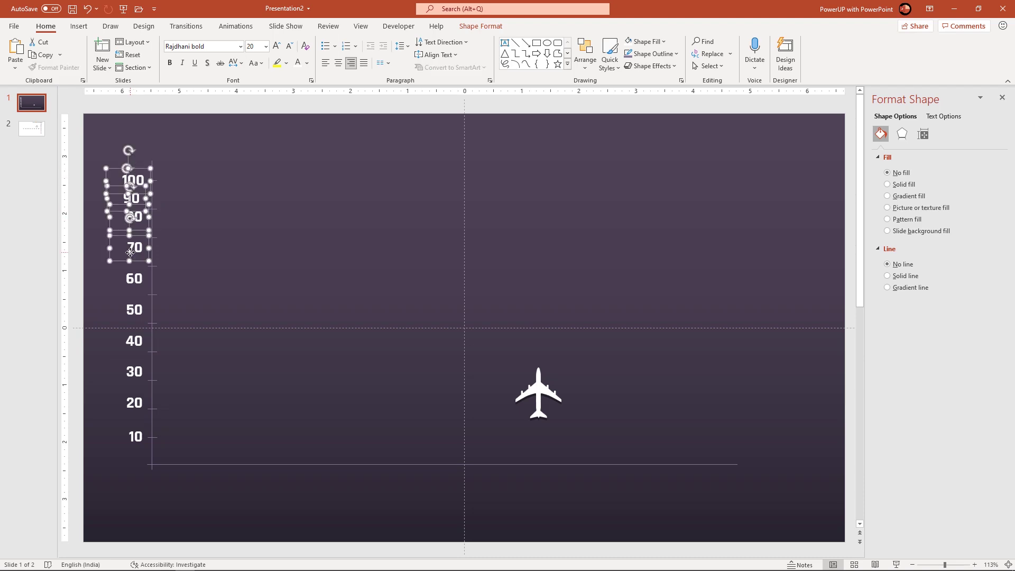
pyautogui.keyDown('shift'); pyautogui.click(134, 278); pyautogui.keyUp('shift')
pyautogui.keyDown('shift'); pyautogui.click(133, 310); pyautogui.keyUp('shift')
pyautogui.keyDown('shift'); pyautogui.click(134, 371); pyautogui.keyUp('shift')
pyautogui.keyDown('shift'); pyautogui.click(134, 403); pyautogui.keyUp('shift')
pyautogui.keyDown('shift'); pyautogui.click(135, 436); pyautogui.keyUp('shift')
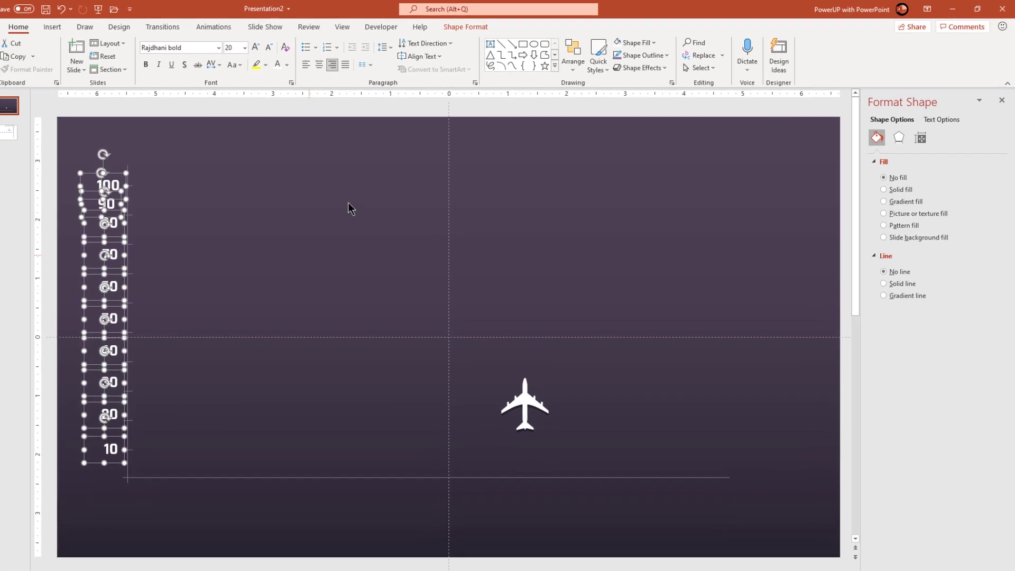
# Distribute the number labels vertically and align them right in one column
pyautogui.click(417, 31)
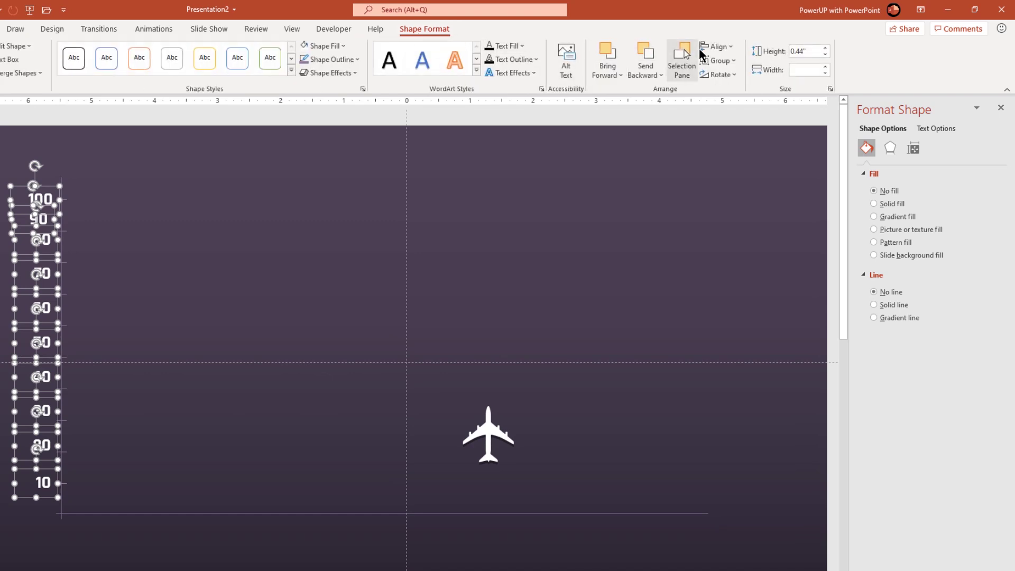
pyautogui.click(717, 47)
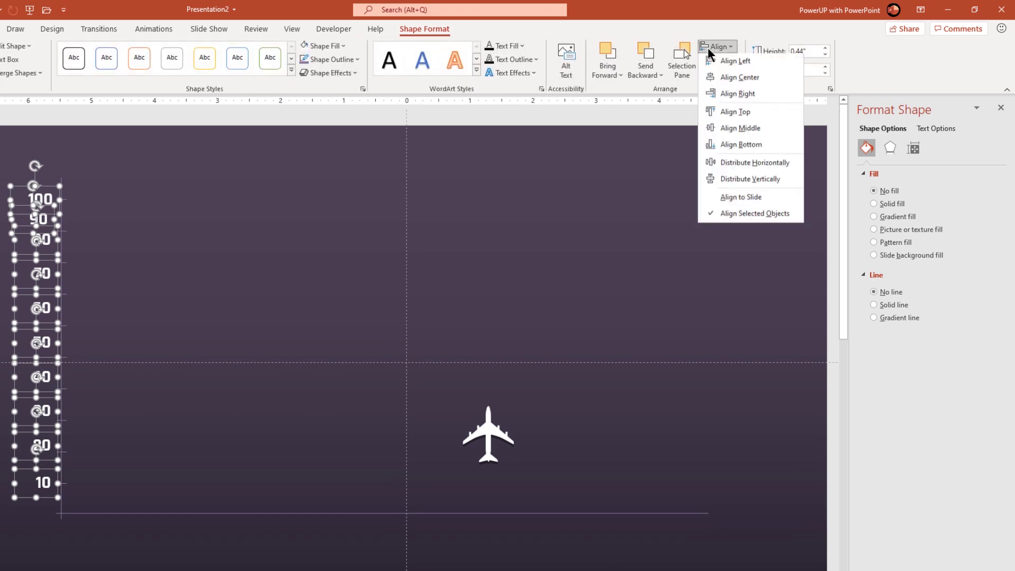
pyautogui.click(718, 179)
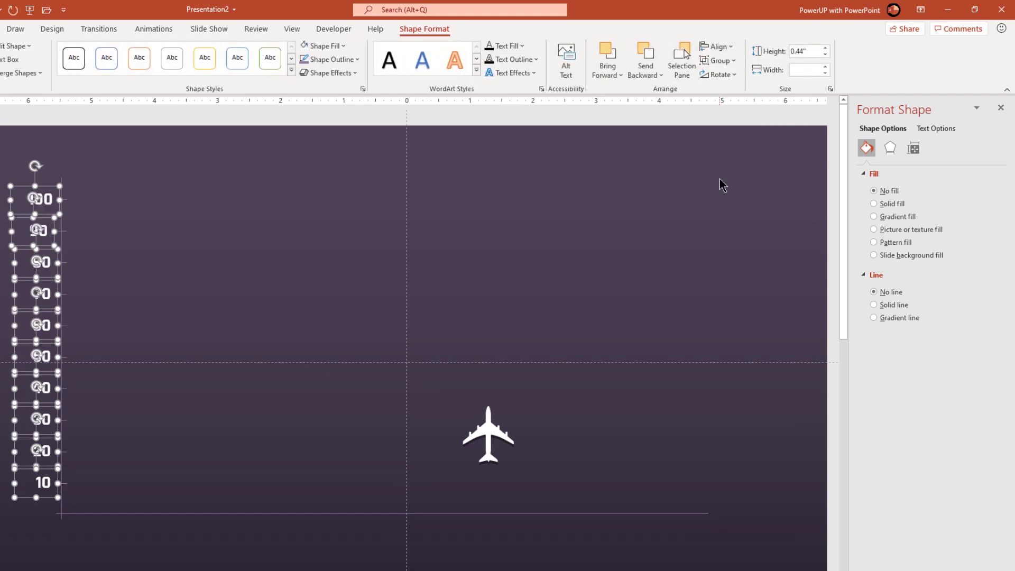
pyautogui.click(726, 49)
pyautogui.click(728, 93)
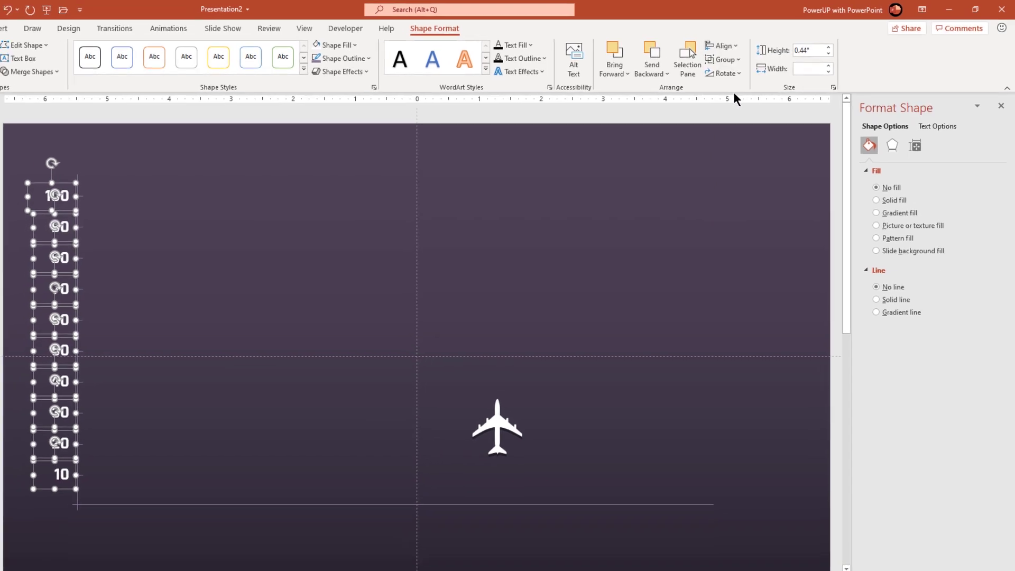
pyautogui.click(247, 499)
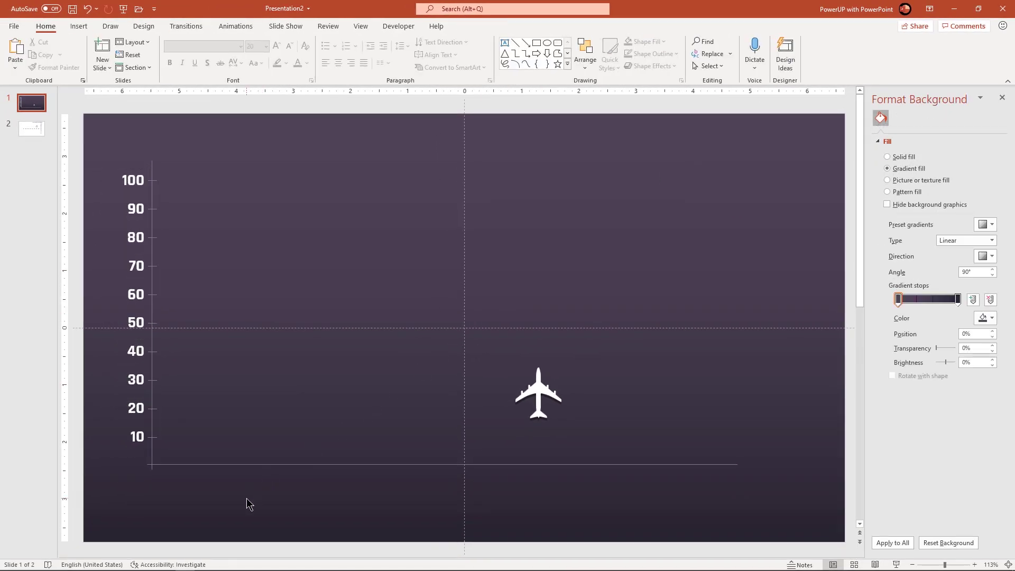
# Draw an Arrow: Pentagon bar, rotate it to point up, and stand it on the axis at centre
pyautogui.click(80, 24)
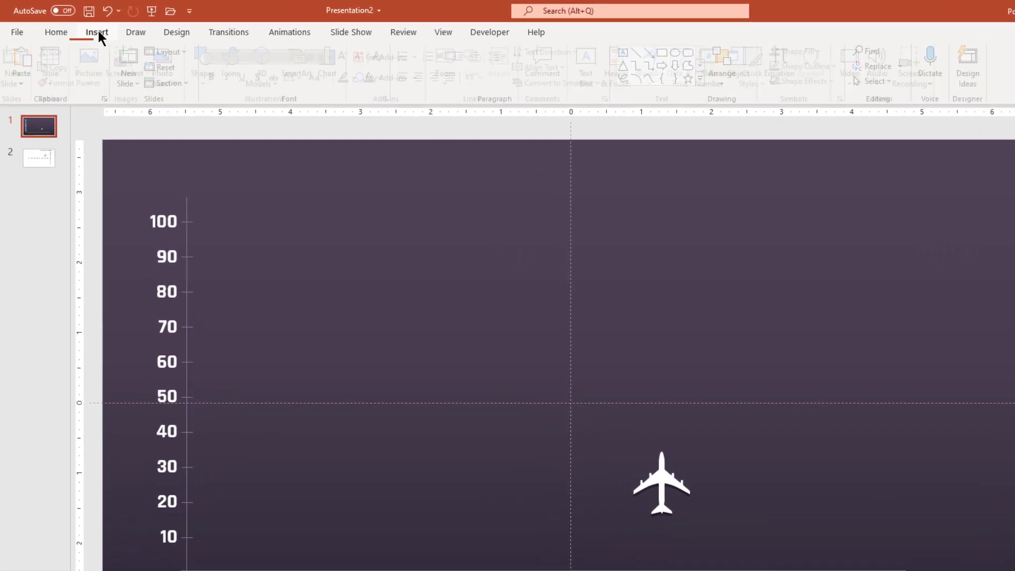
pyautogui.click(209, 82)
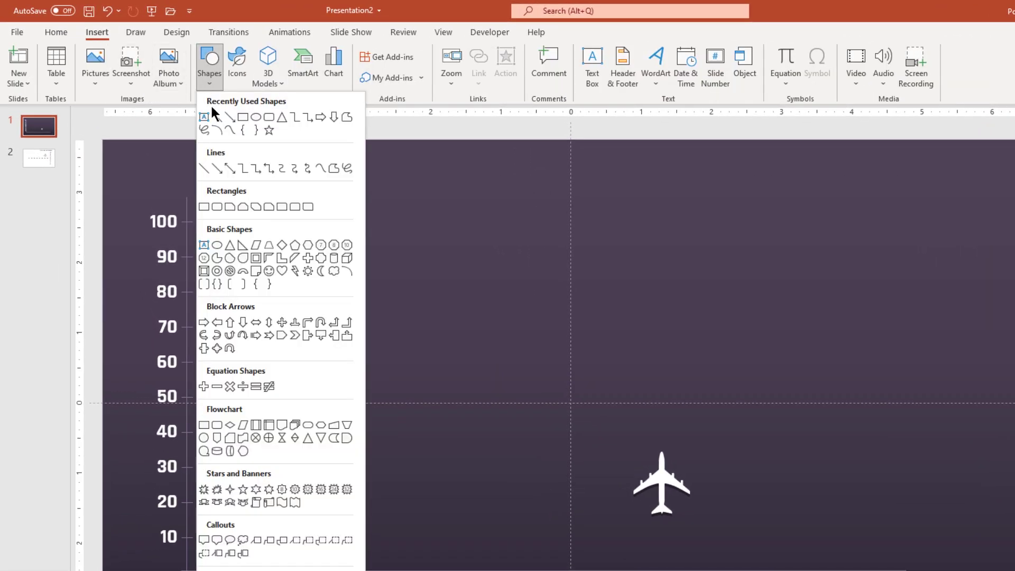
pyautogui.click(281, 340)
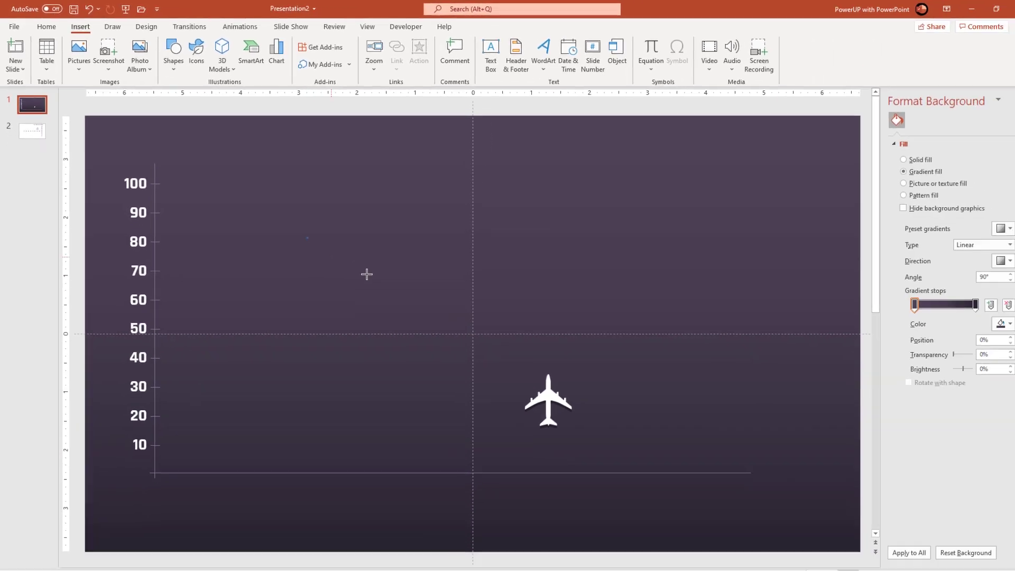
pyautogui.moveTo(370, 284); pyautogui.dragTo(648, 330)
pyautogui.moveTo(528, 269); pyautogui.dragTo(527, 269)
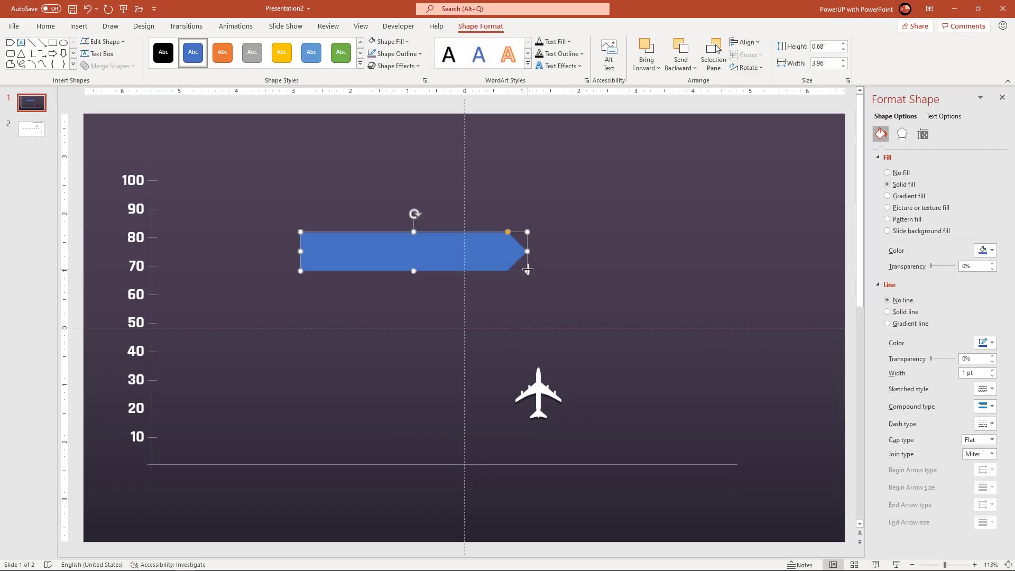
pyautogui.click(747, 67)
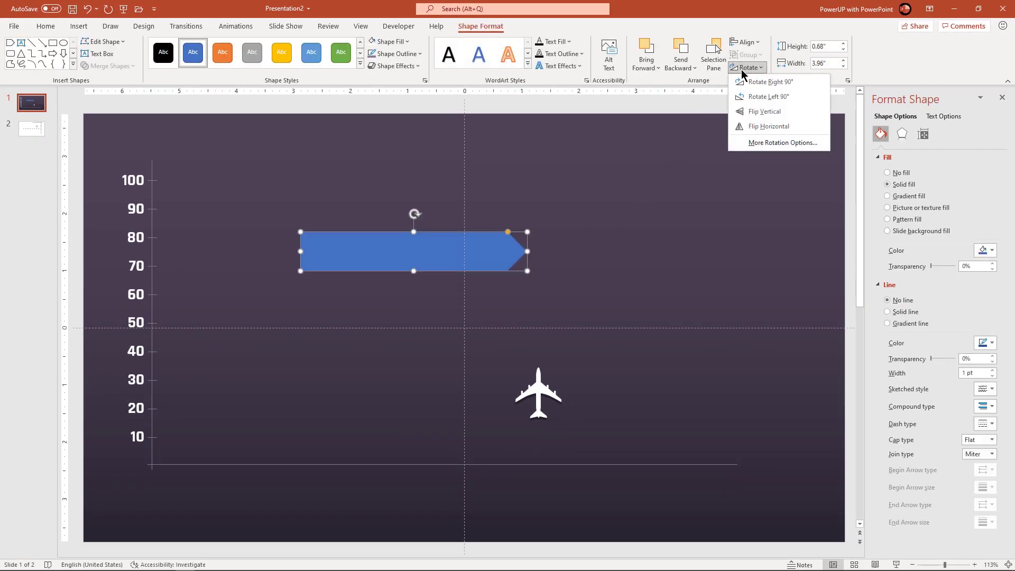
pyautogui.click(751, 97)
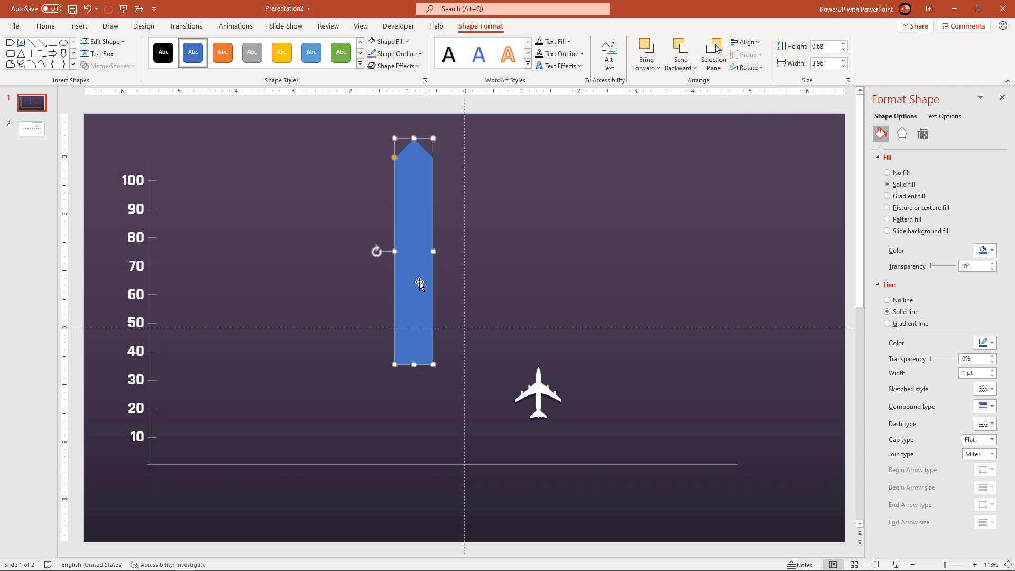
pyautogui.moveTo(419, 284); pyautogui.dragTo(467, 384)
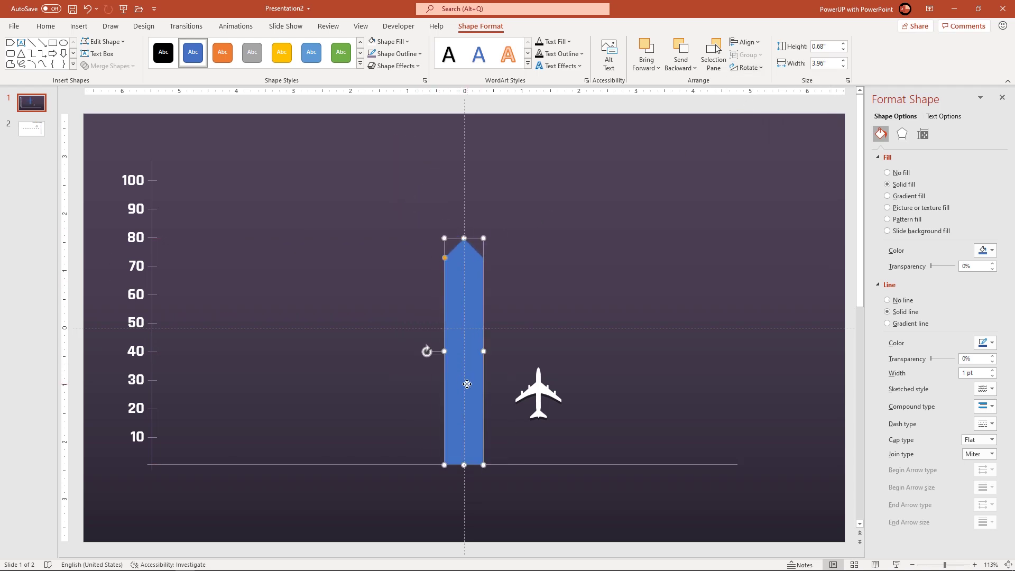
# Move the airplane onto the top of the arrow bar
pyautogui.keyDown('ctrl'); pyautogui.scroll(2, 467, 432); pyautogui.keyUp('ctrl')
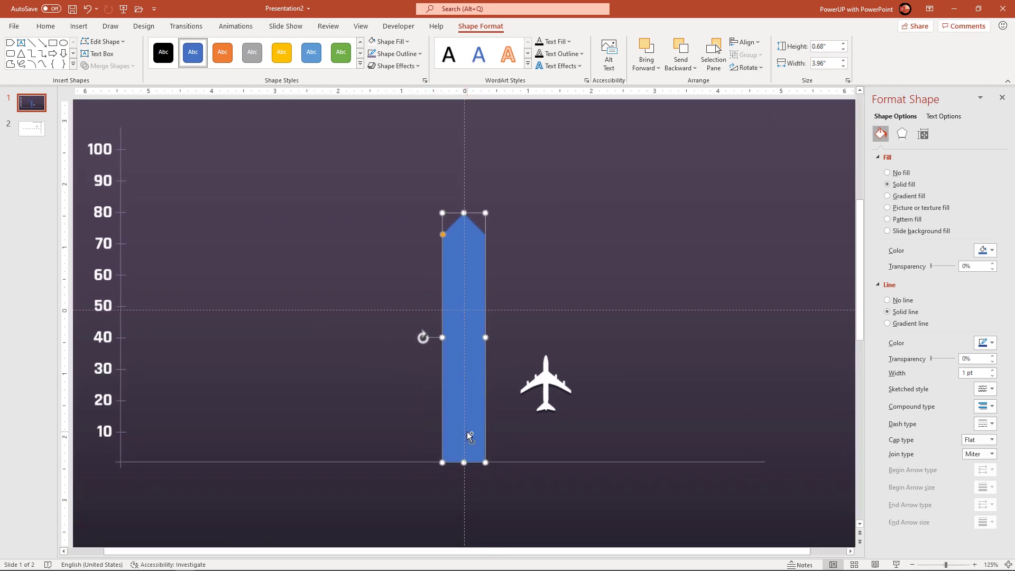
pyautogui.keyDown('ctrl'); pyautogui.scroll(2, 469, 435); pyautogui.keyUp('ctrl')
pyautogui.click(575, 373)
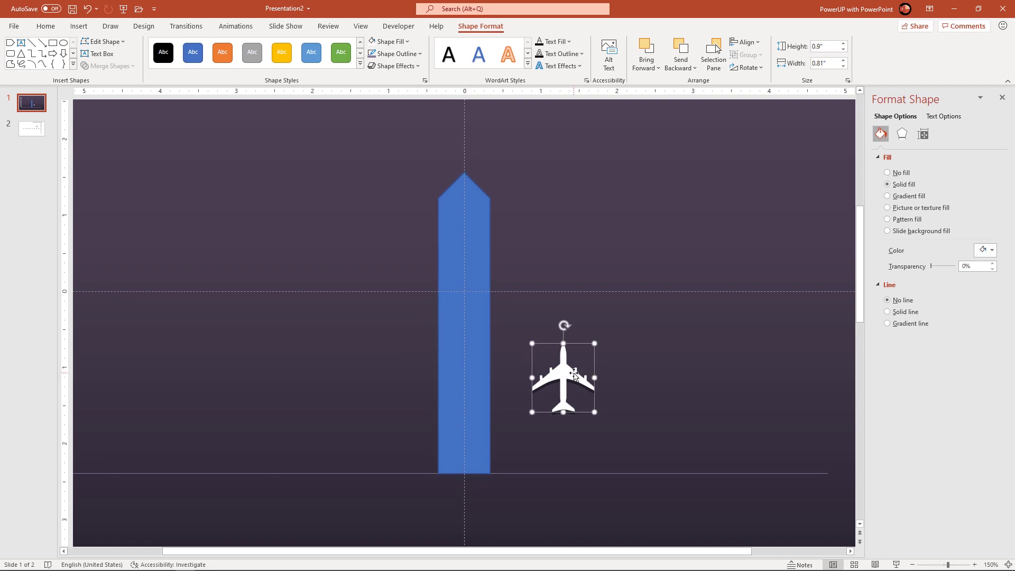
pyautogui.rightClick(573, 373)
pyautogui.click(602, 226)
pyautogui.moveTo(563, 370); pyautogui.dragTo(469, 183)
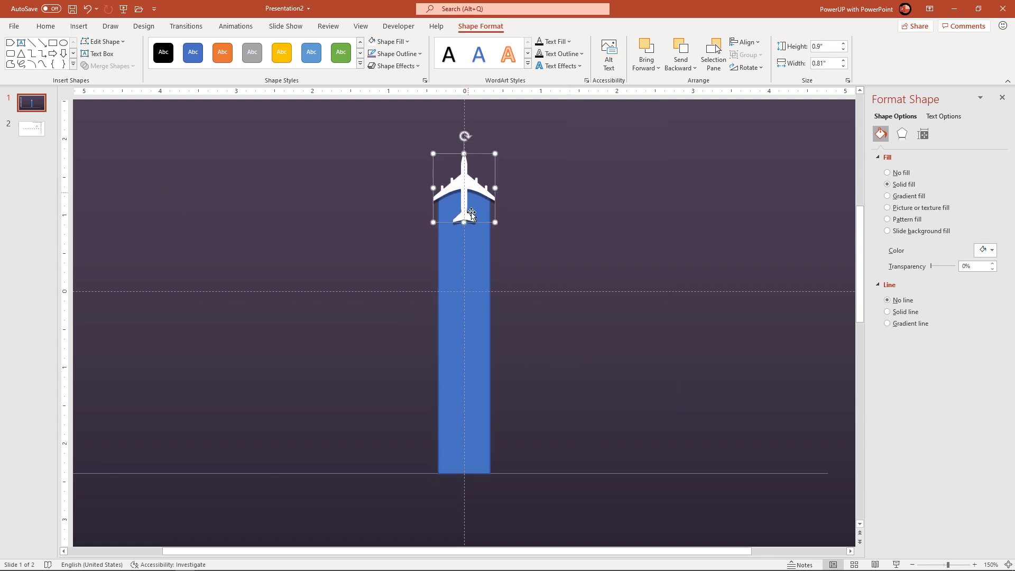
pyautogui.click(535, 262)
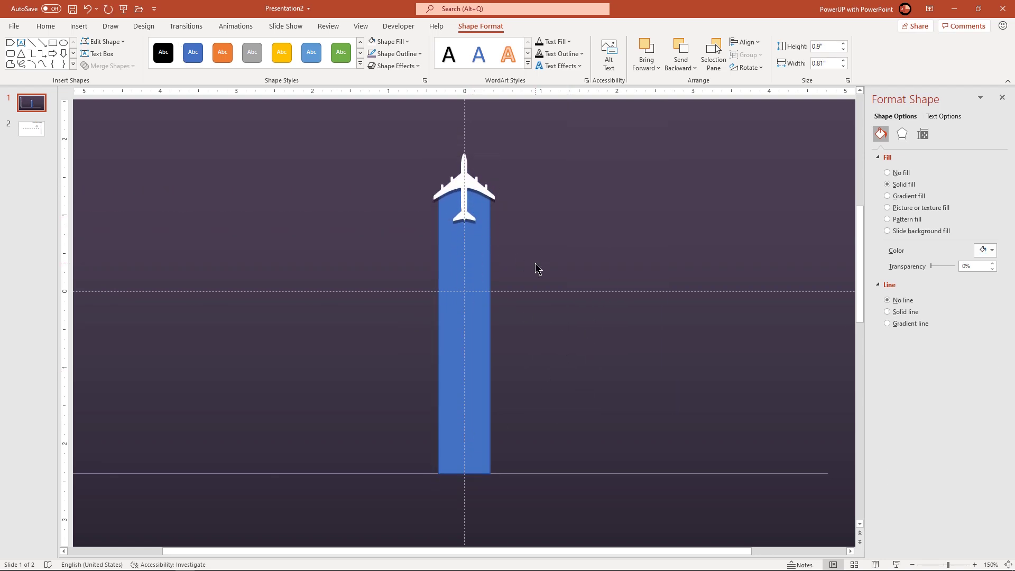
# In Edit Points, open the bar's path at the bottom-left vertex and delete that point
pyautogui.click(473, 460)
pyautogui.rightClick(473, 458)
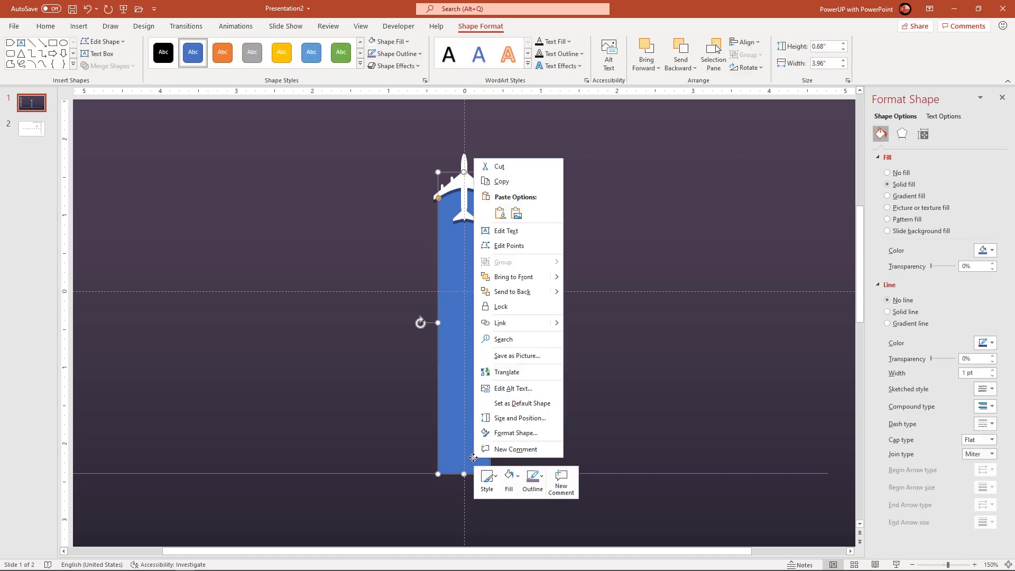
pyautogui.click(509, 246)
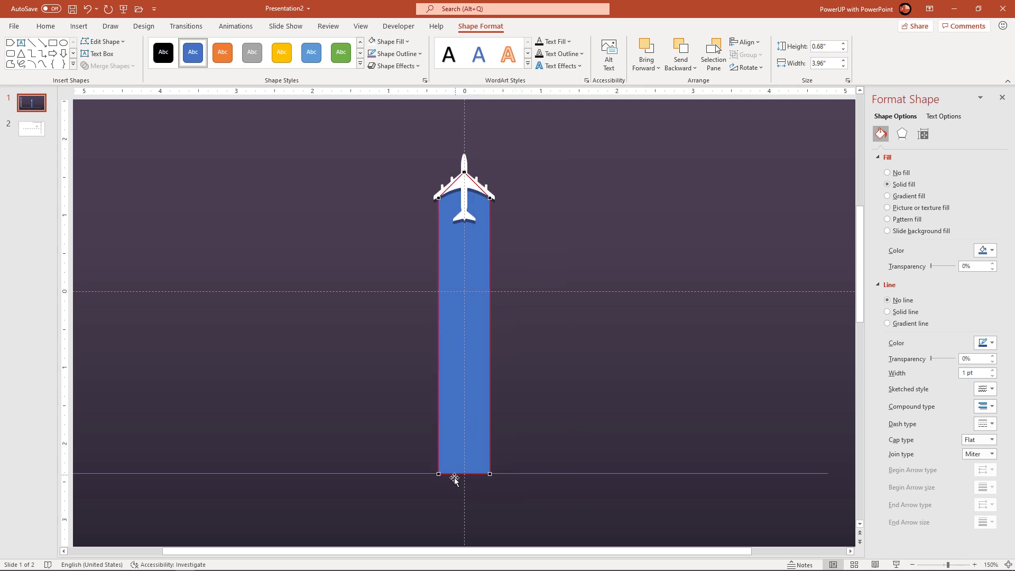
pyautogui.rightClick(438, 474)
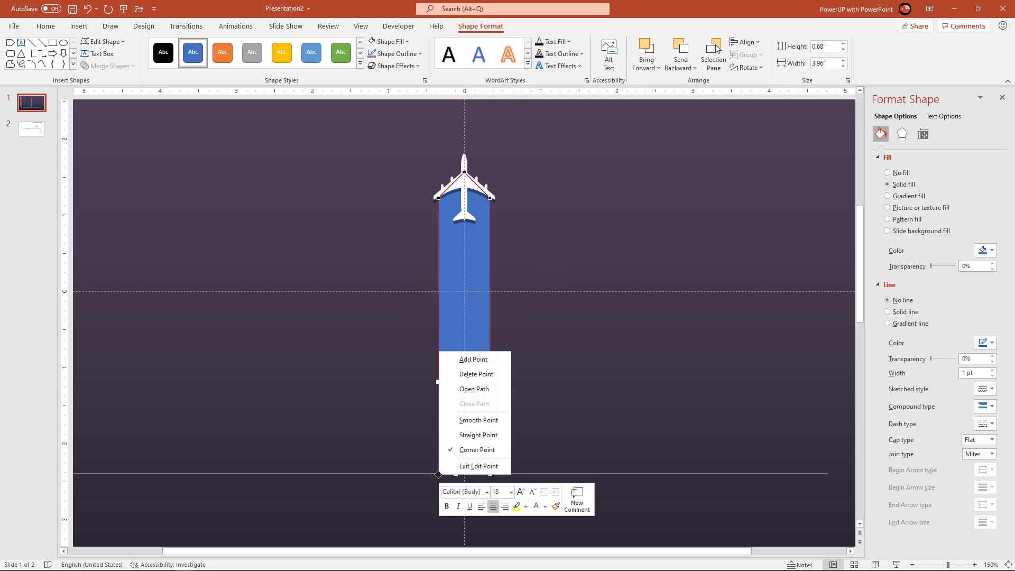
pyautogui.click(465, 390)
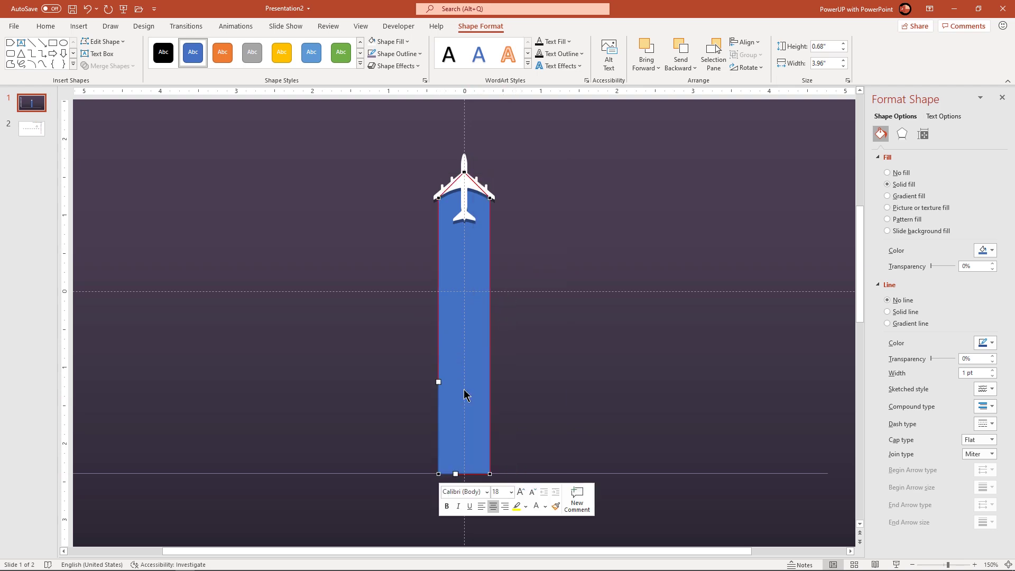
pyautogui.rightClick(445, 465)
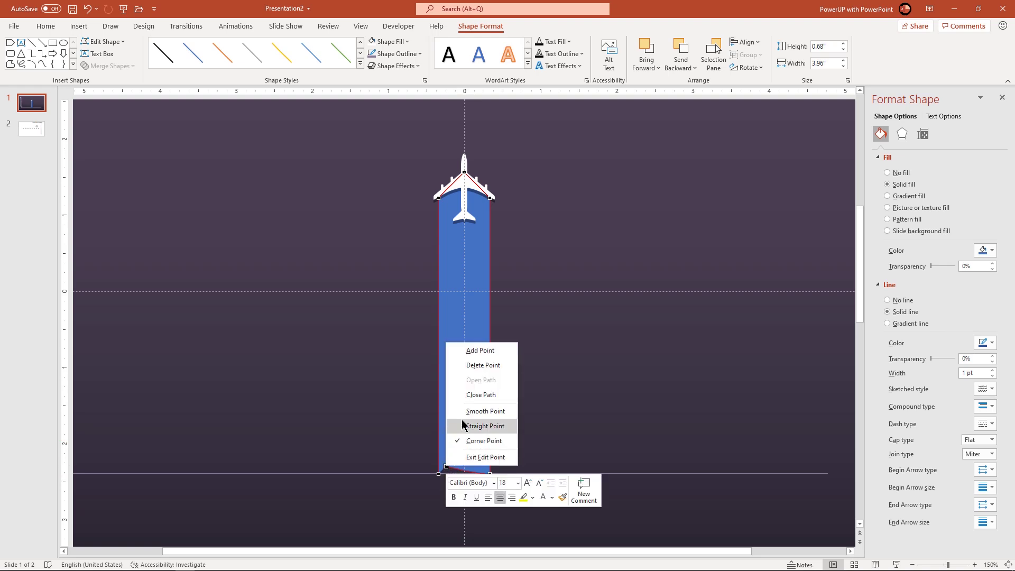
pyautogui.click(480, 365)
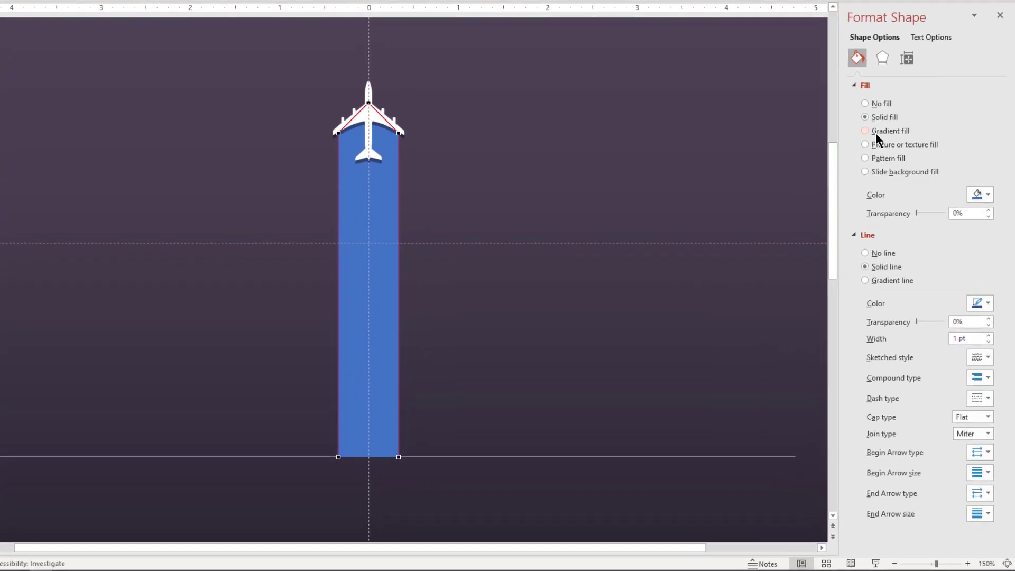
# Fill the bar with a gradient from cyan to a 100% transparent stop, angled to fade toward the axis
pyautogui.click(875, 132)
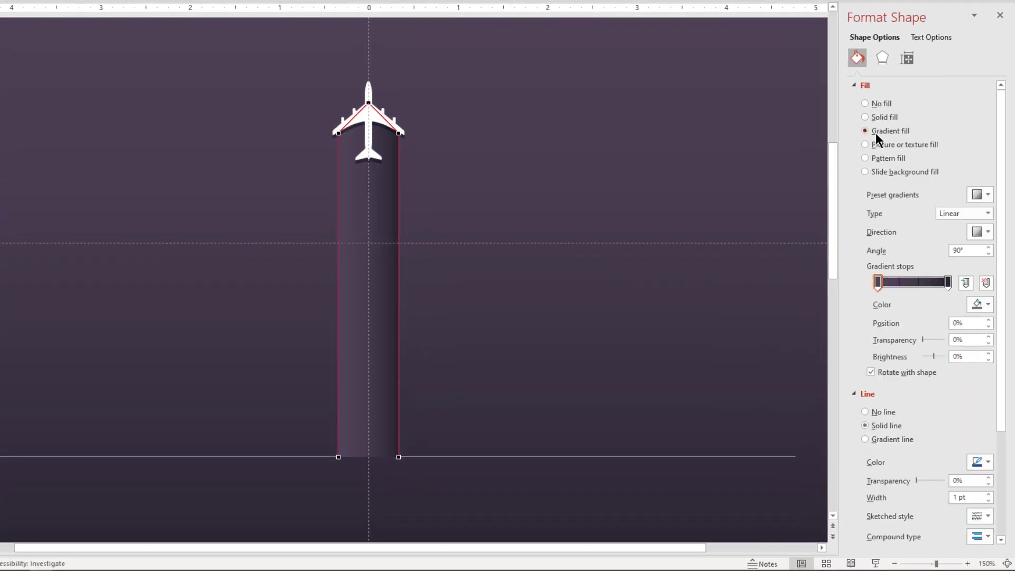
pyautogui.click(949, 282)
pyautogui.click(982, 305)
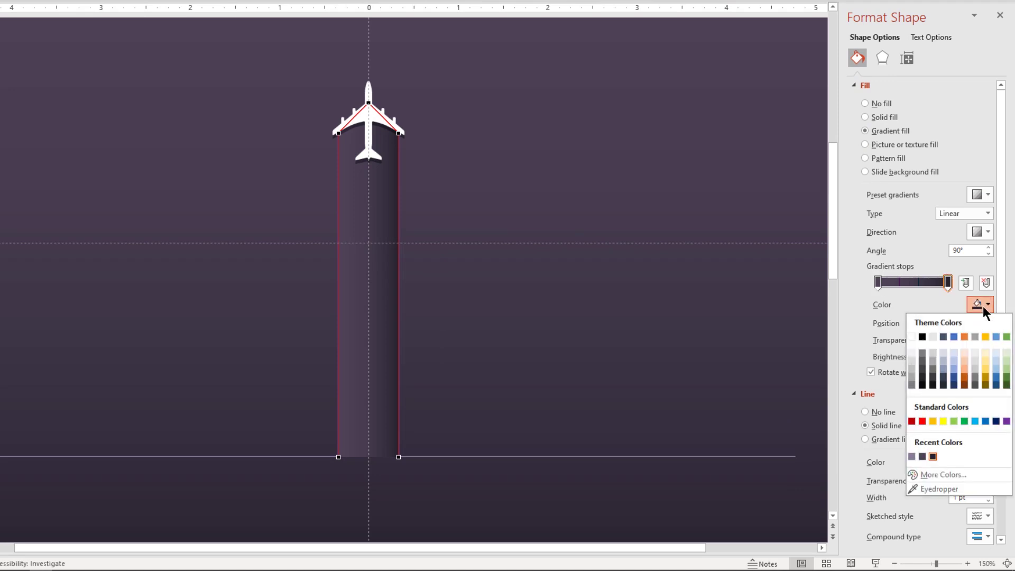
pyautogui.click(940, 472)
pyautogui.click(349, 133)
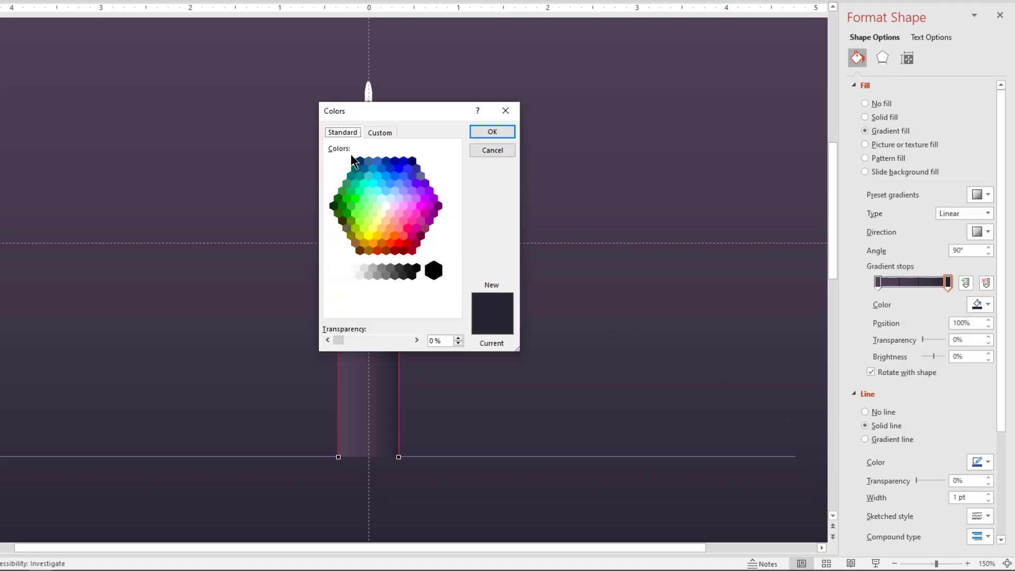
pyautogui.click(375, 187)
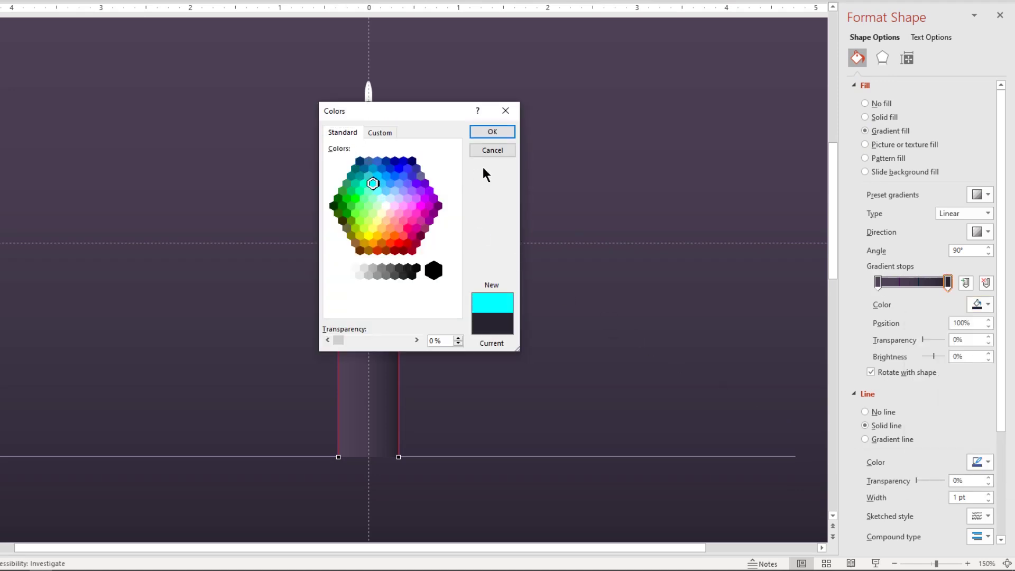
pyautogui.click(491, 133)
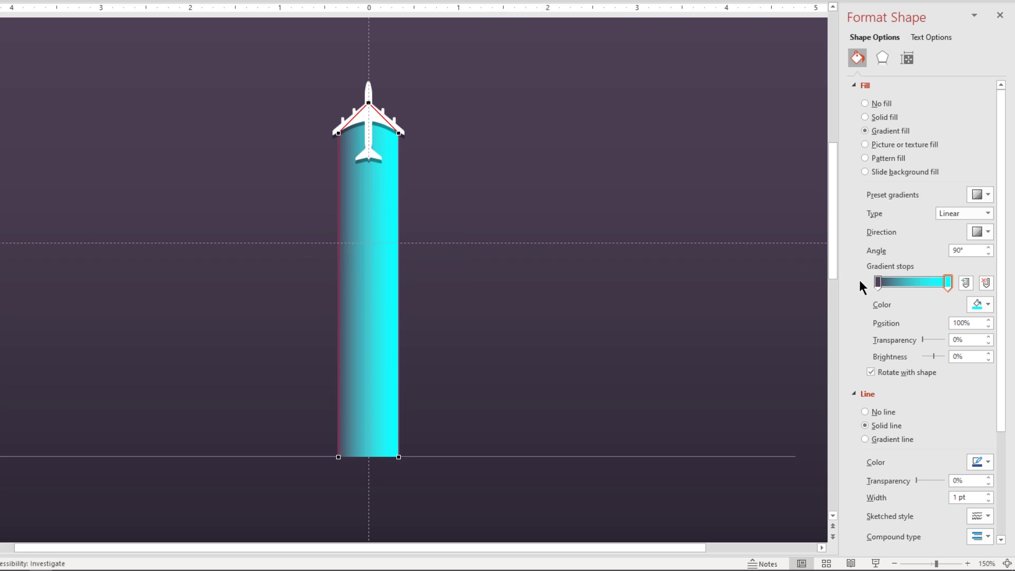
pyautogui.click(878, 282)
pyautogui.moveTo(922, 340); pyautogui.dragTo(949, 341)
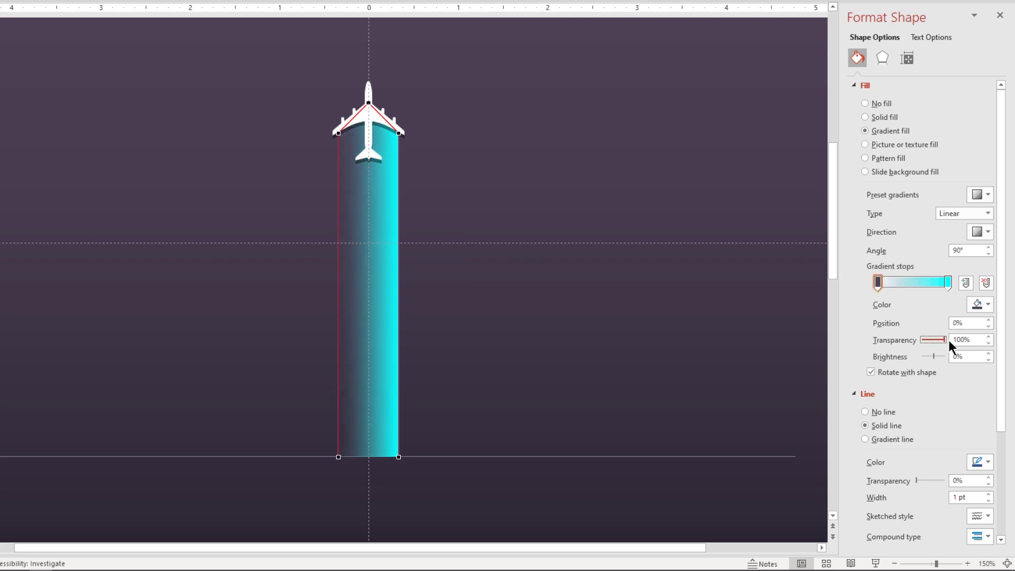
pyautogui.click(987, 254)
pyautogui.click(987, 254)
pyautogui.click(988, 254)
pyautogui.click(987, 254)
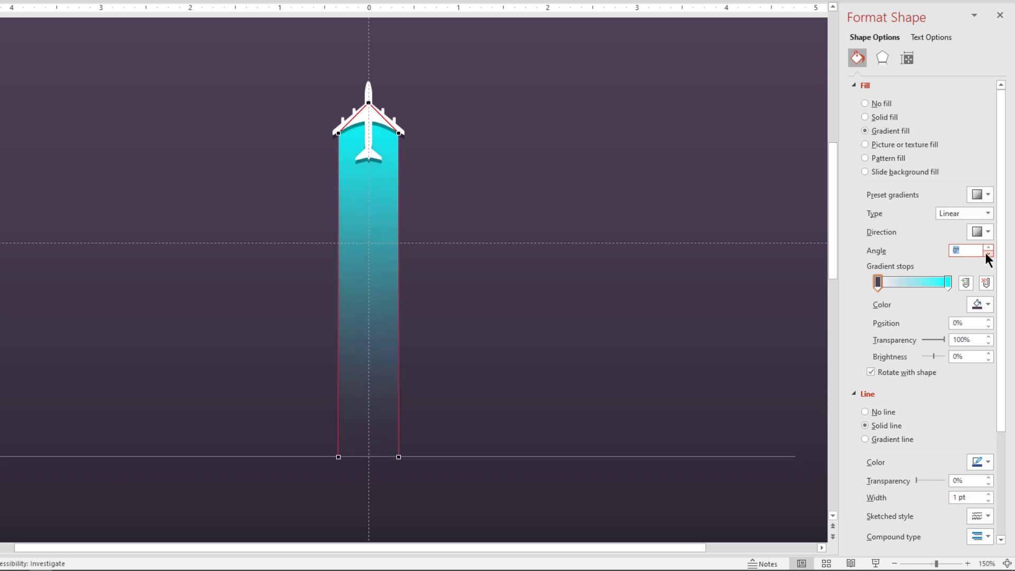
pyautogui.click(568, 328)
# Set the bar's outline colour to cyan
pyautogui.click(368, 366)
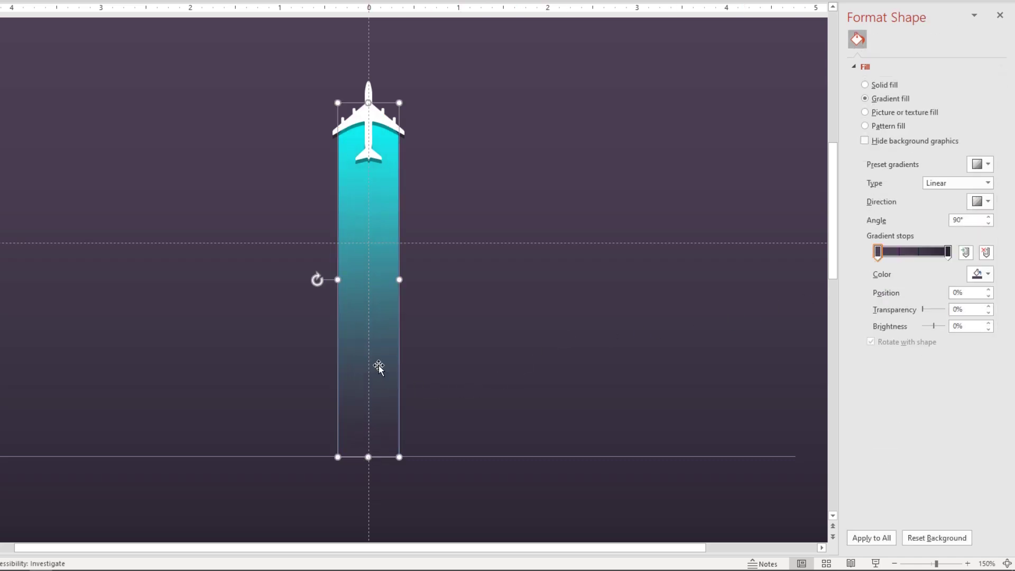
pyautogui.scroll(-3, 897, 357)
pyautogui.click(978, 323)
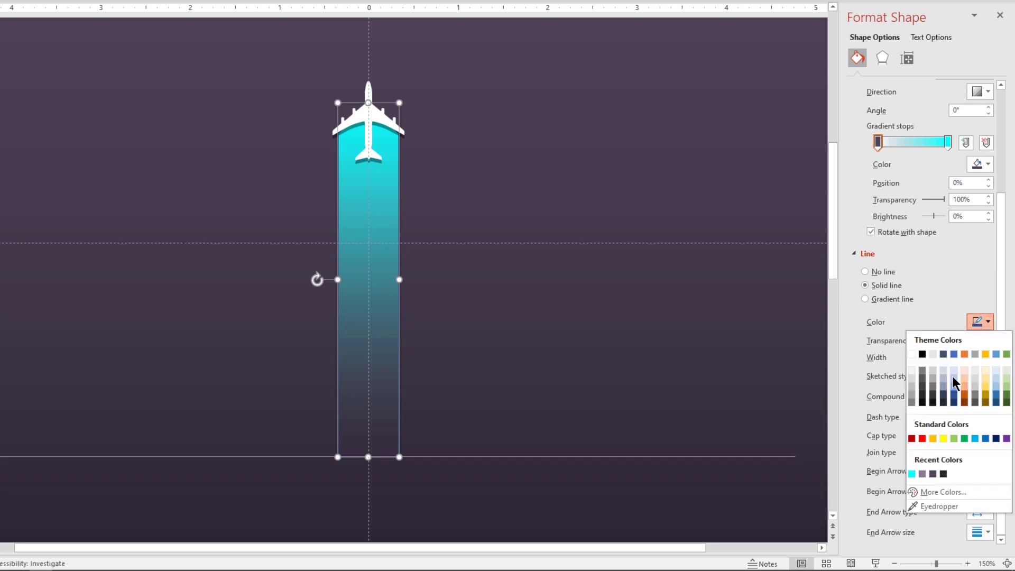
pyautogui.click(912, 473)
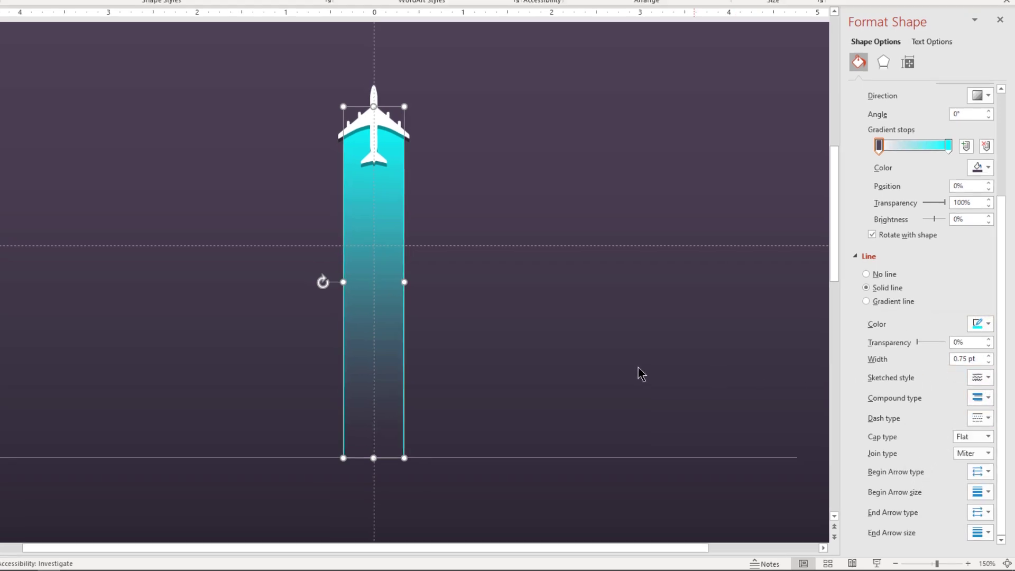
pyautogui.click(638, 366)
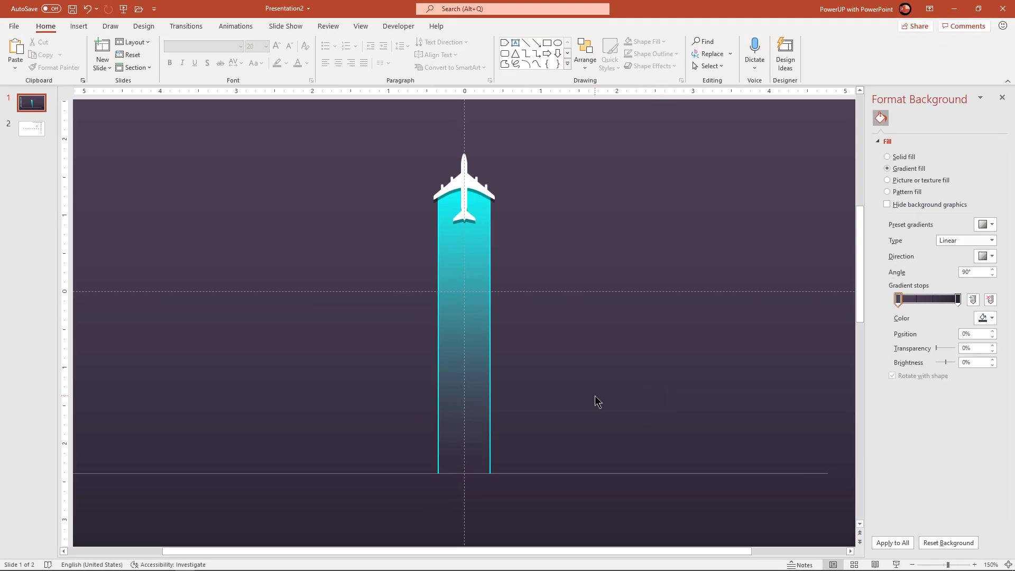
# Stretch the trail's pointed top upward and realign the airplane on it
pyautogui.scroll(-3, 595, 395)
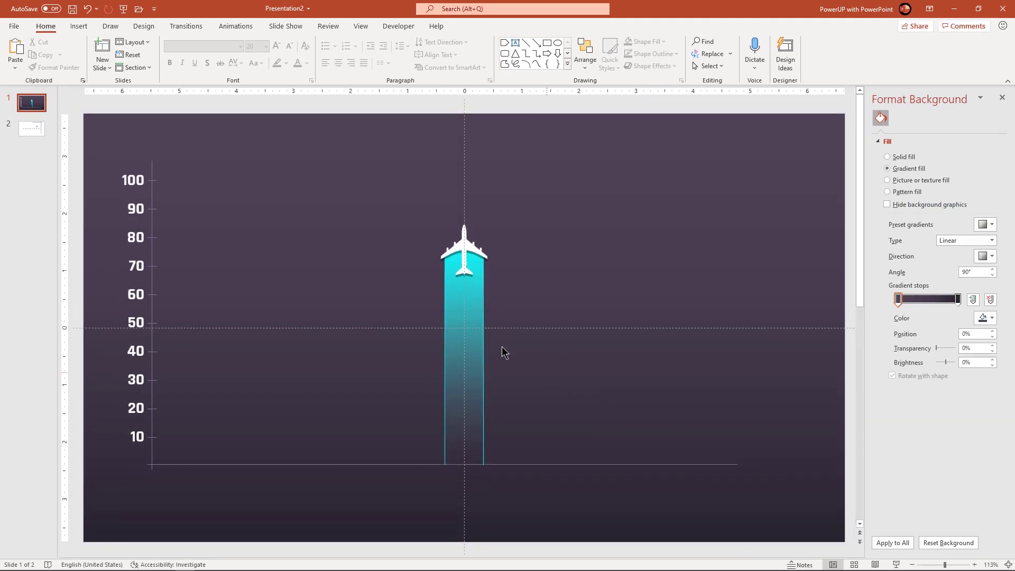
pyautogui.click(472, 339)
pyautogui.moveTo(463, 232); pyautogui.dragTo(465, 211)
pyautogui.click(464, 244)
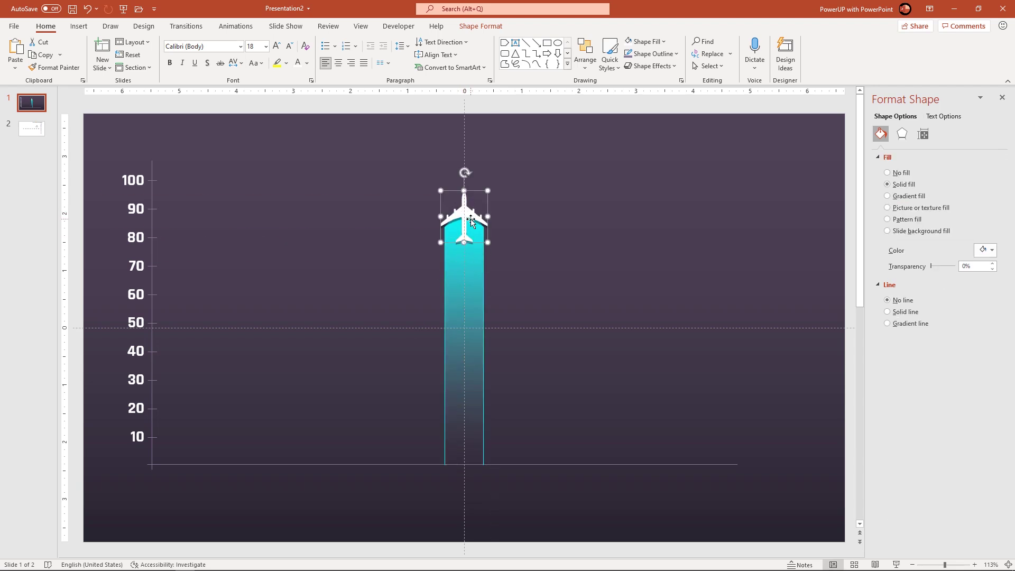
pyautogui.scroll(2, 470, 227)
pyautogui.scroll(4, 471, 260)
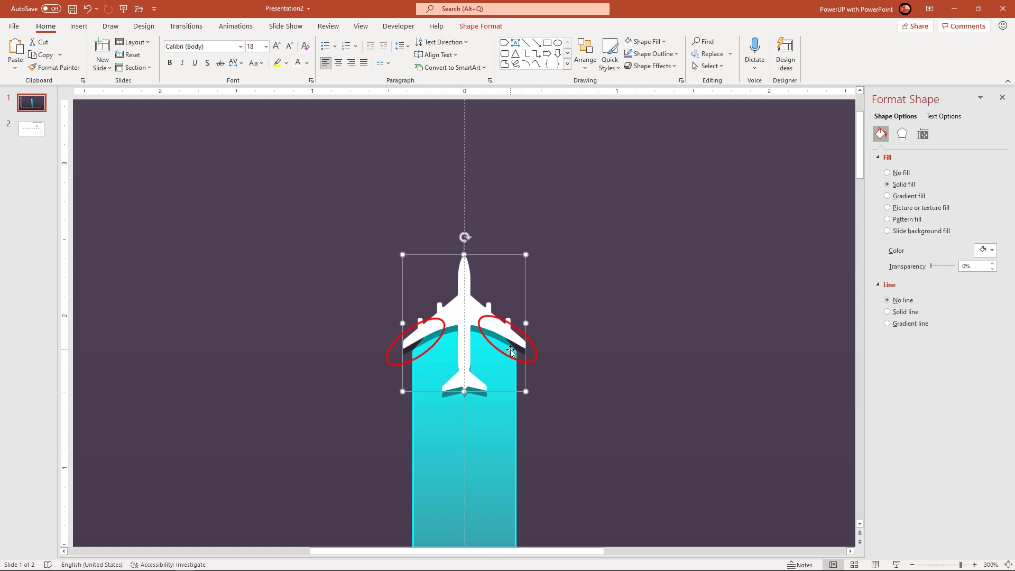
# Edit the trail's points so the vertex under the right wing fits the plane
pyautogui.click(443, 433)
pyautogui.rightClick(443, 432)
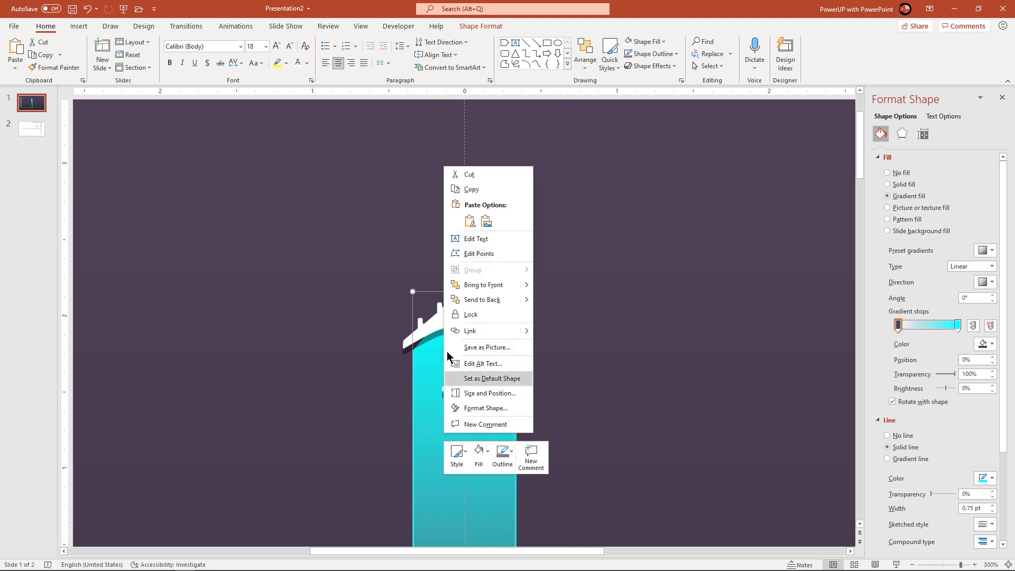
pyautogui.click(468, 254)
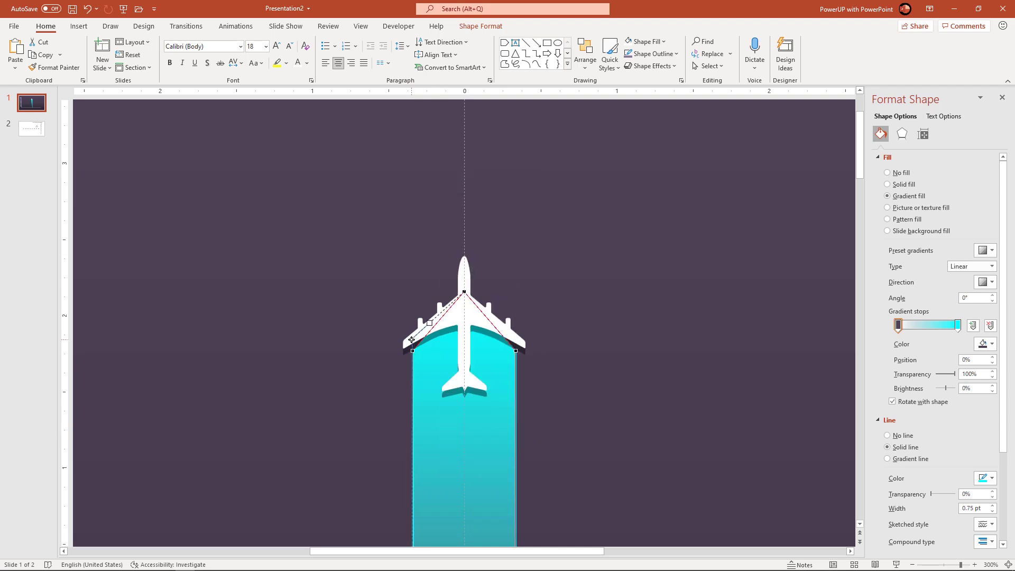
pyautogui.click(517, 342)
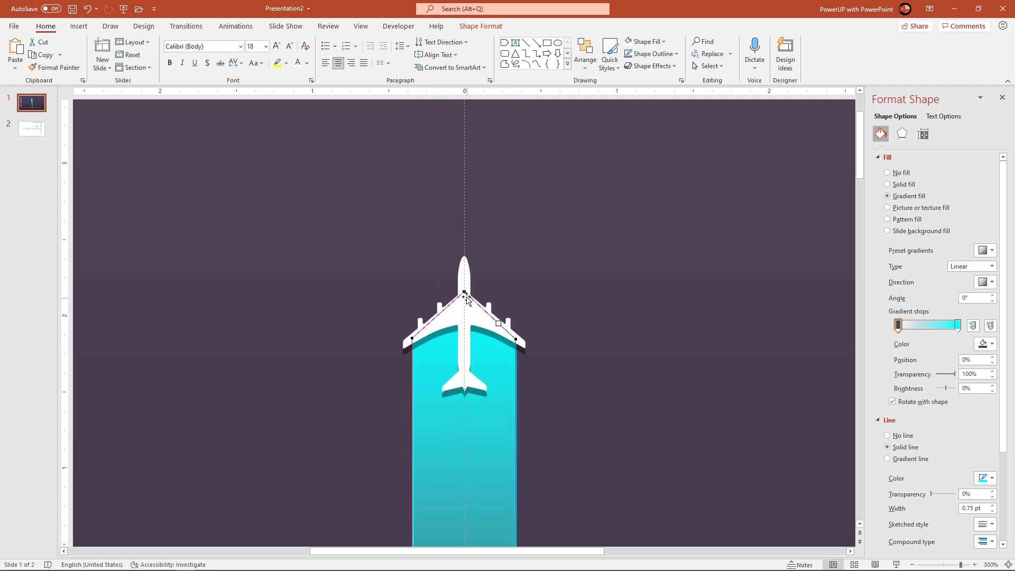
pyautogui.click(551, 374)
pyautogui.scroll(-5, 551, 374)
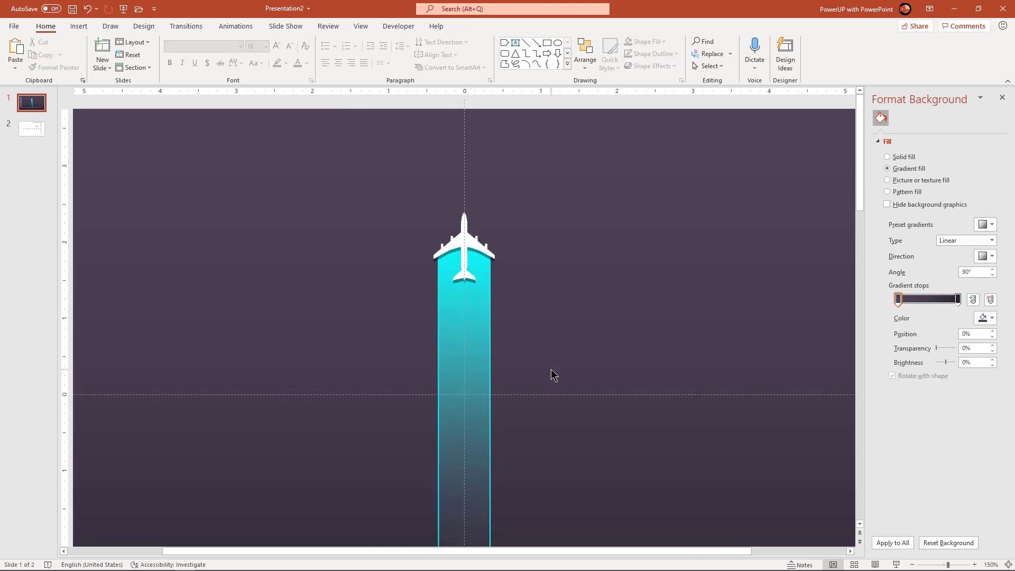
pyautogui.scroll(-3, 552, 374)
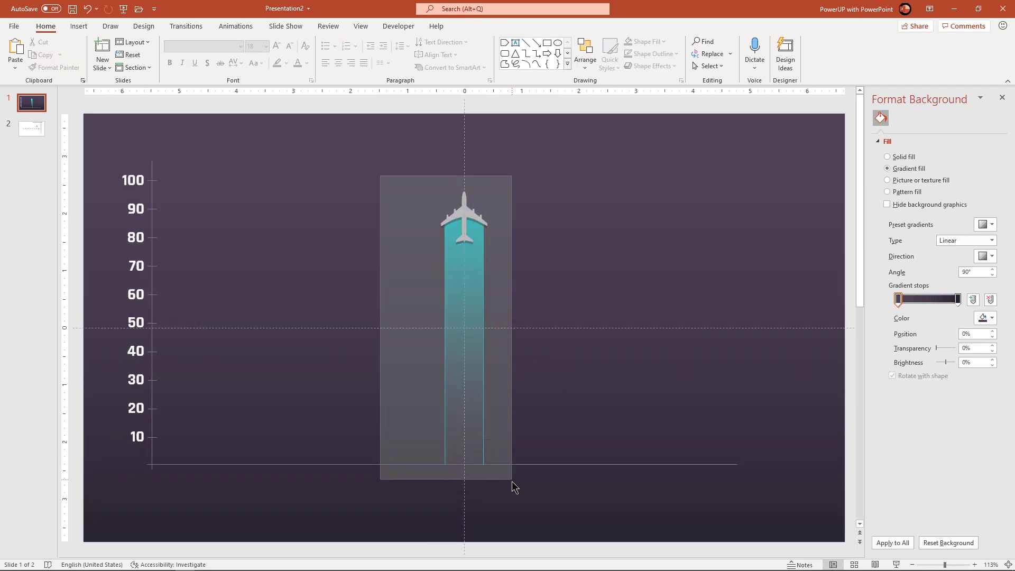
# Copy the plane and its cyan trail across the chart baseline, evening out the fifth column's spacing
pyautogui.moveTo(380, 176); pyautogui.dragTo(510, 479)
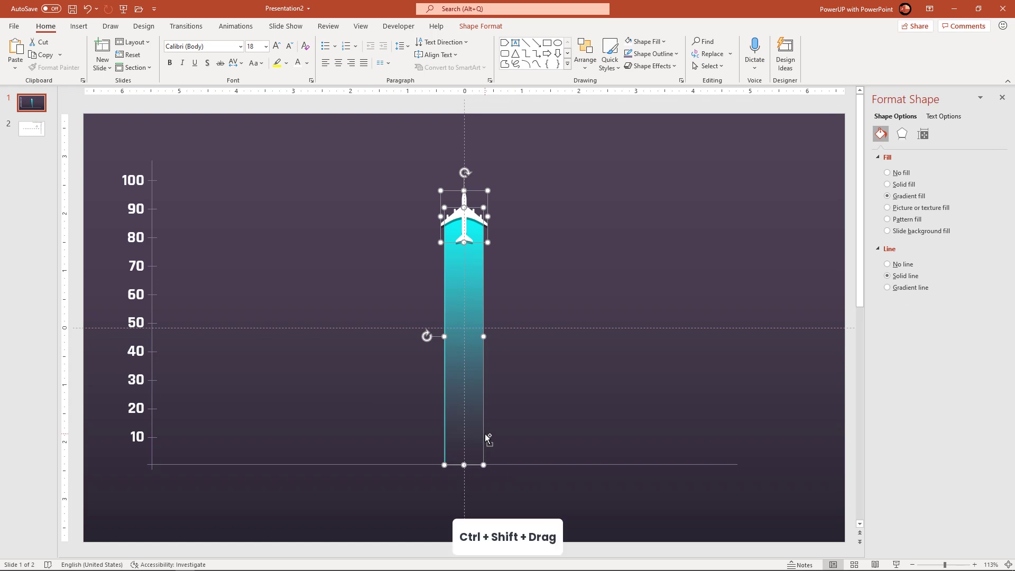
pyautogui.moveTo(483, 434)
pyautogui.mouseDown()
pyautogui.moveTo(226, 435)
pyautogui.moveTo(355, 436)
pyautogui.mouseUp()
pyautogui.moveTo(355, 436); pyautogui.dragTo(415, 430)
pyautogui.click(533, 294)
pyautogui.moveTo(431, 171); pyautogui.dragTo(509, 475)
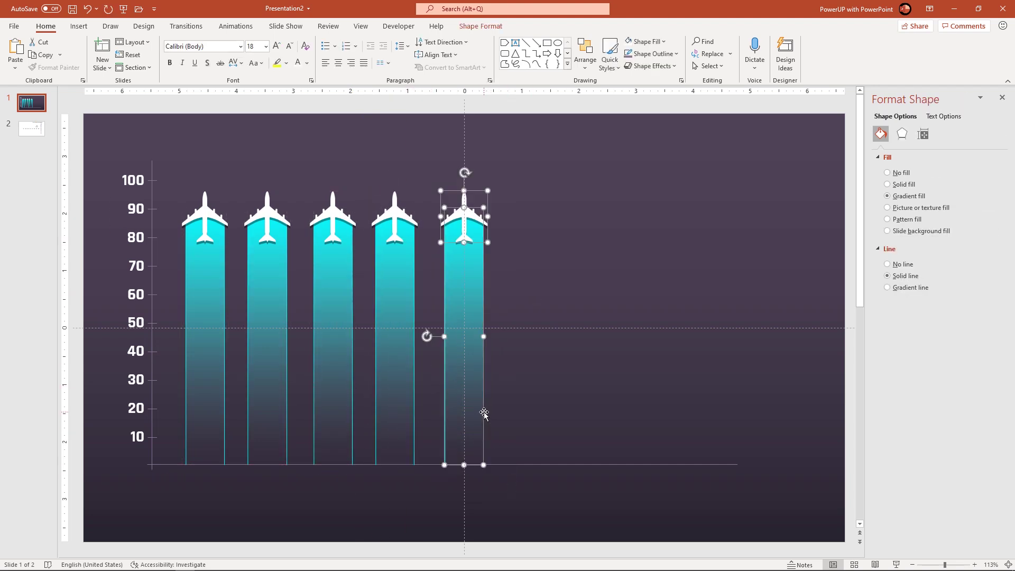
pyautogui.moveTo(483, 413); pyautogui.dragTo(480, 412)
# Duplicate the fifth column with Ctrl+D up to eight equally spaced columns, then select all eight
pyautogui.hotkey('ctrl', 'd')
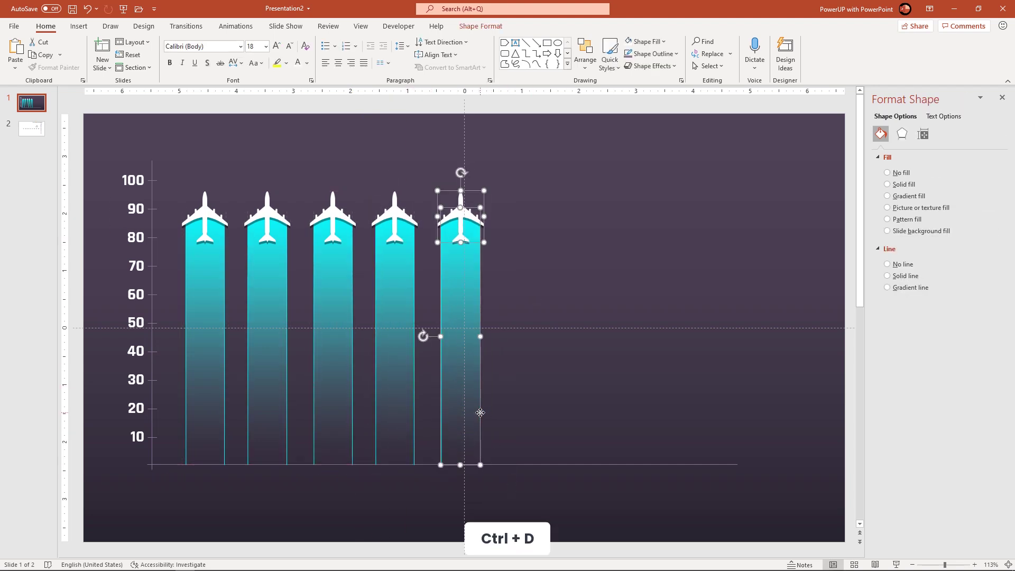
pyautogui.moveTo(491, 421); pyautogui.dragTo(541, 407)
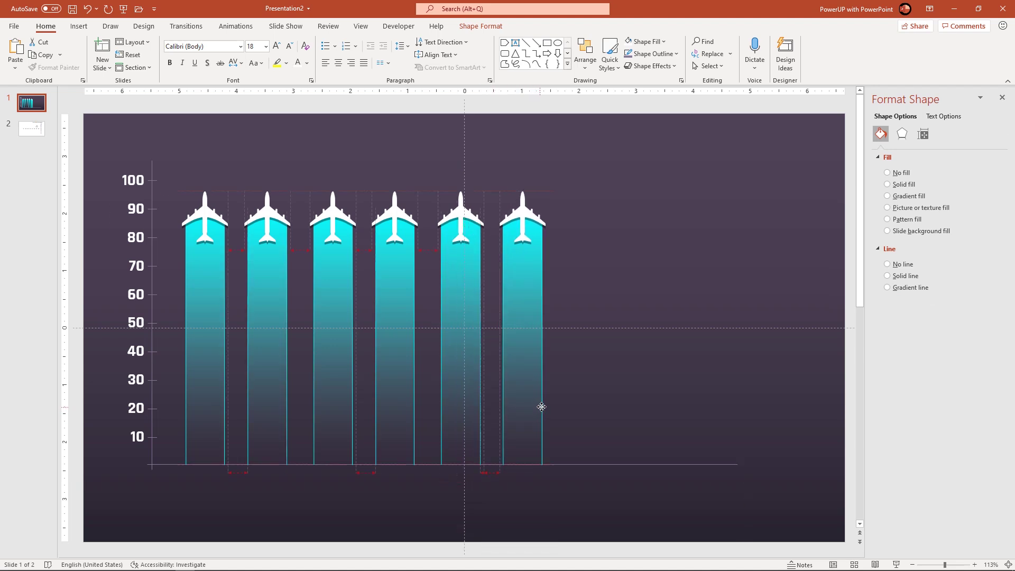
pyautogui.hotkey('ctrl', 'd')
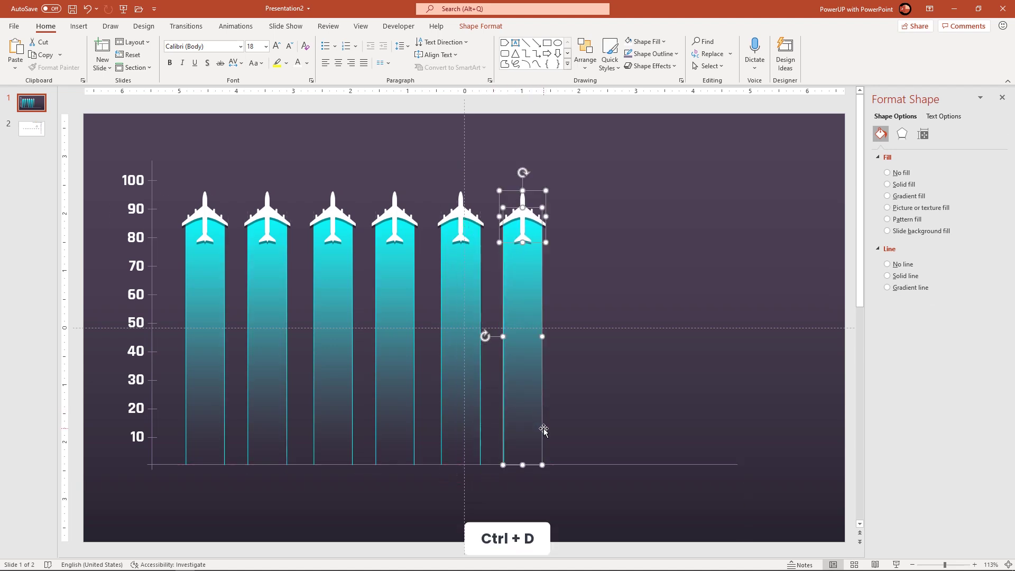
pyautogui.hotkey('ctrl', 'd')
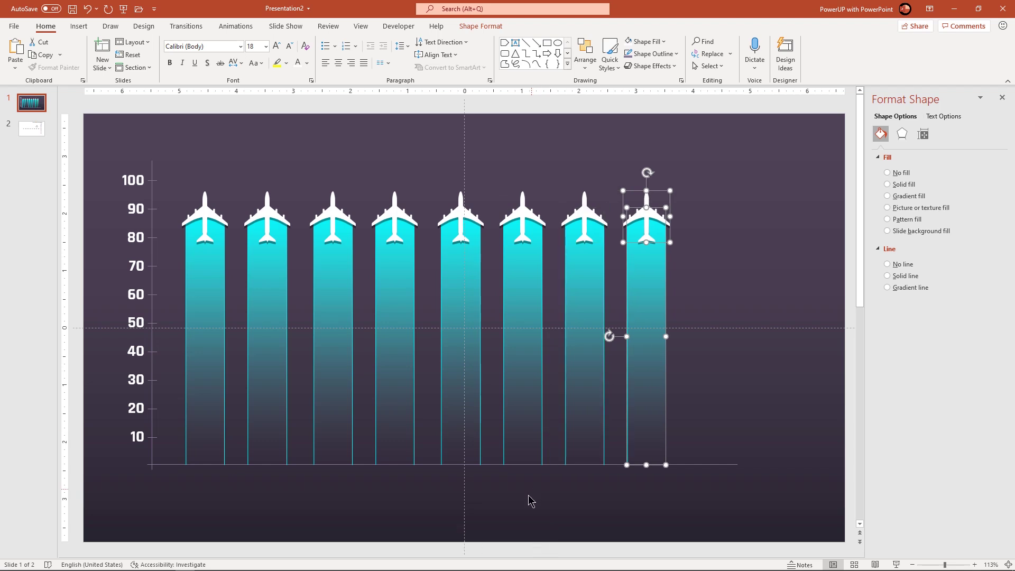
pyautogui.click(531, 499)
pyautogui.moveTo(729, 520); pyautogui.dragTo(175, 145)
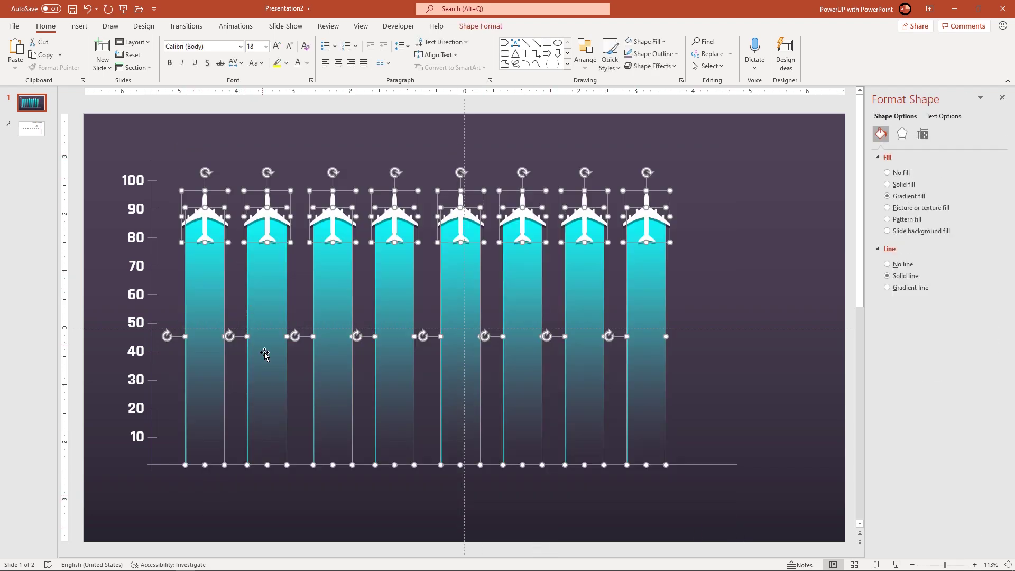
# Shift all eight columns right and cut the first bar to about 40, plane on top
pyautogui.moveTo(264, 351); pyautogui.dragTo(300, 367)
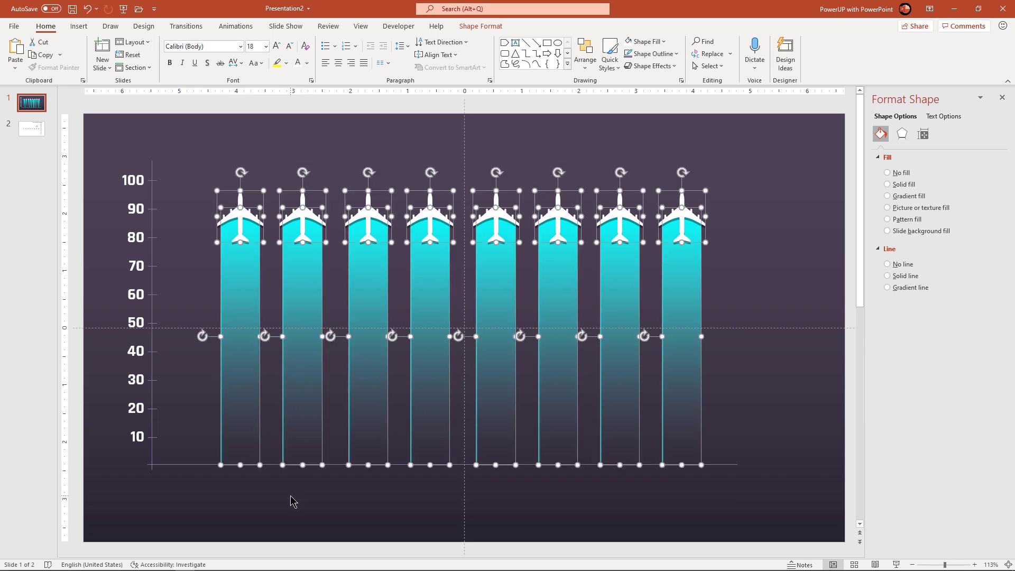
pyautogui.click(292, 501)
pyautogui.click(257, 368)
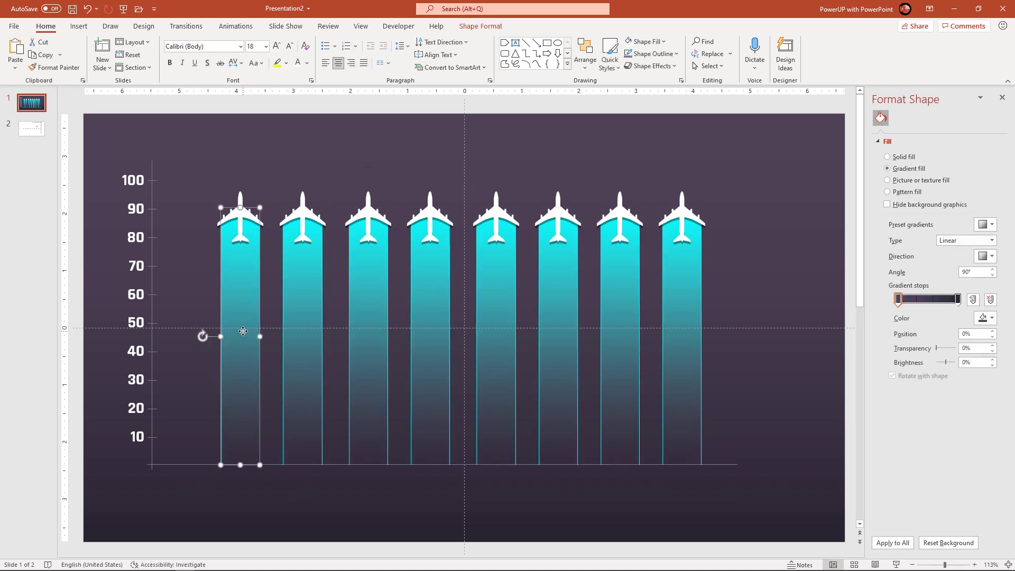
pyautogui.press('Delete')
pyautogui.moveTo(240, 347)
pyautogui.mouseDown()
pyautogui.moveTo(239, 358)
pyautogui.moveTo(240, 345)
pyautogui.mouseUp()
pyautogui.moveTo(236, 214); pyautogui.dragTo(239, 350)
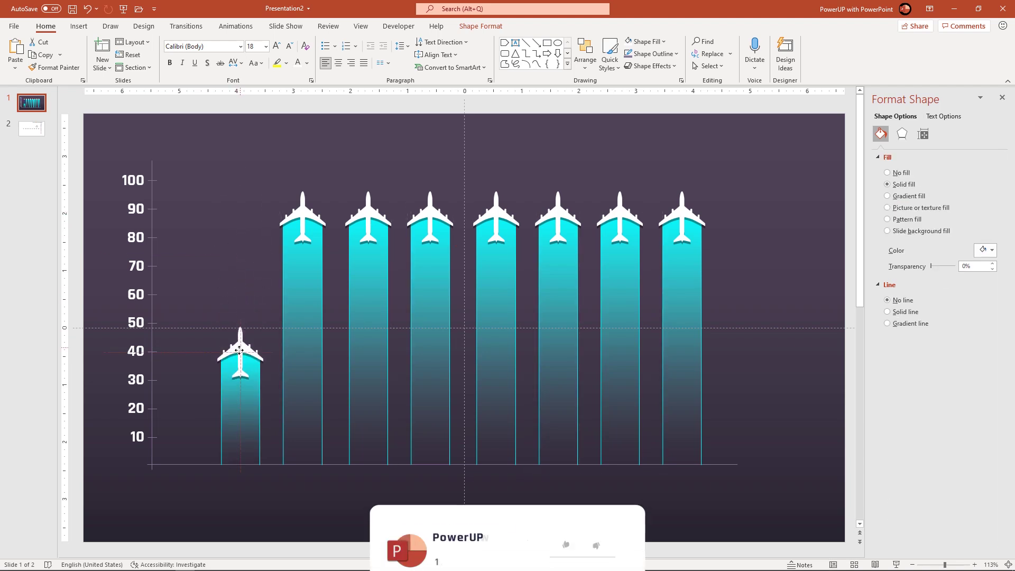
# Shorten the second bar to about 70 and the third to about 55, seating their planes
pyautogui.click(298, 213)
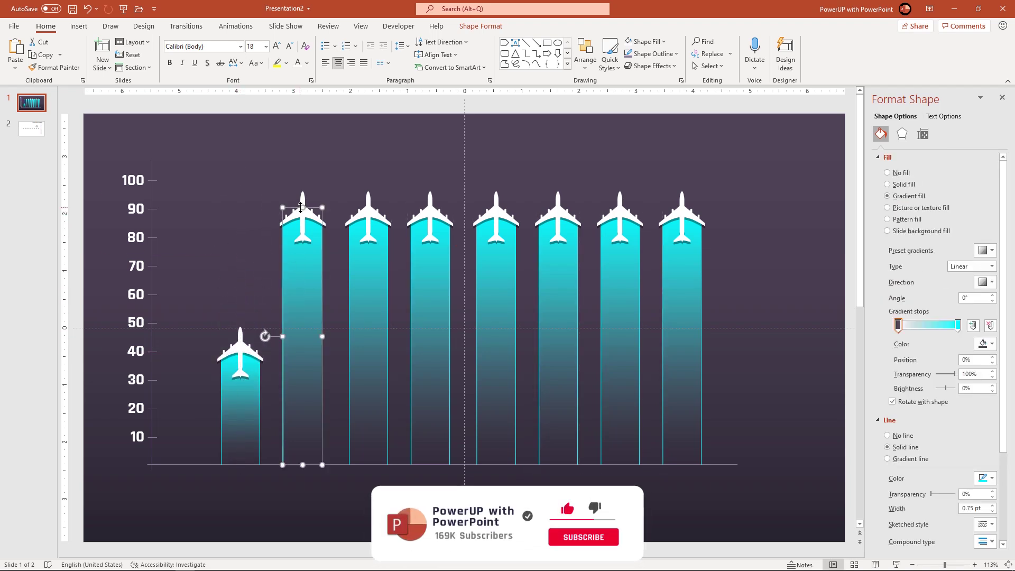
pyautogui.moveTo(300, 208); pyautogui.dragTo(303, 266)
pyautogui.click(302, 222)
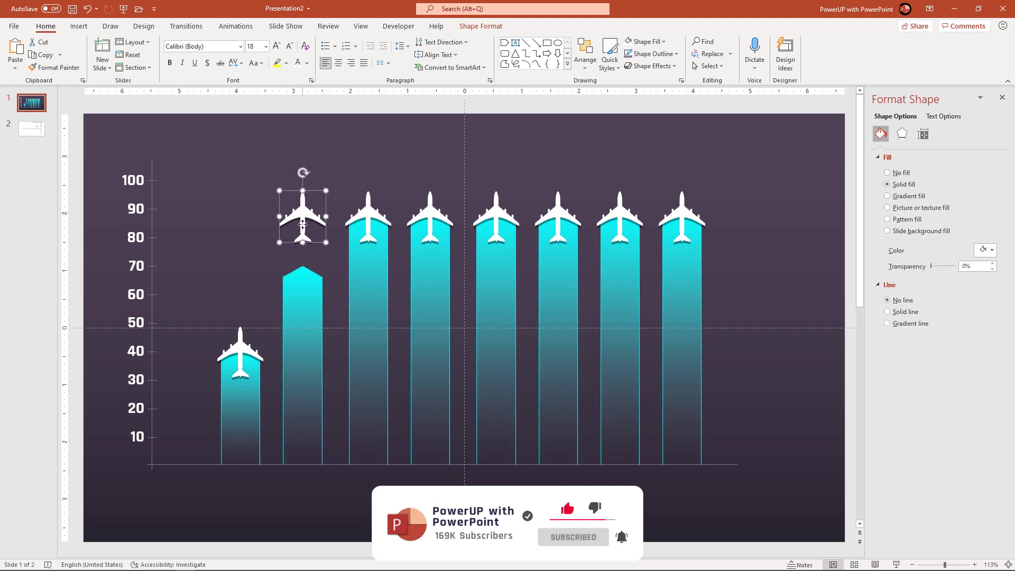
pyautogui.moveTo(302, 225); pyautogui.dragTo(302, 277)
pyautogui.click(369, 207)
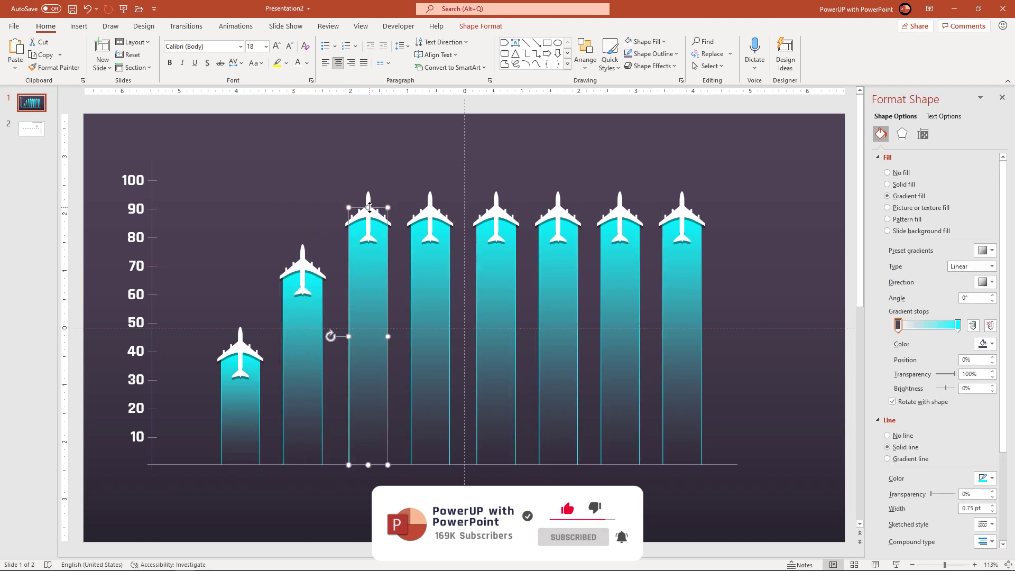
pyautogui.moveTo(368, 208); pyautogui.dragTo(369, 312)
pyautogui.click(430, 211)
pyautogui.moveTo(430, 207)
pyautogui.mouseDown()
pyautogui.moveTo(430, 183)
pyautogui.moveTo(430, 194)
pyautogui.mouseUp()
# Raise the fourth bar above 90 and set the fifth near 45, with planes on top
pyautogui.click(495, 264)
pyautogui.moveTo(495, 193); pyautogui.dragTo(495, 340)
pyautogui.moveTo(494, 250); pyautogui.dragTo(494, 376)
pyautogui.click(558, 275)
pyautogui.click(559, 217)
pyautogui.moveTo(558, 208); pyautogui.dragTo(562, 242)
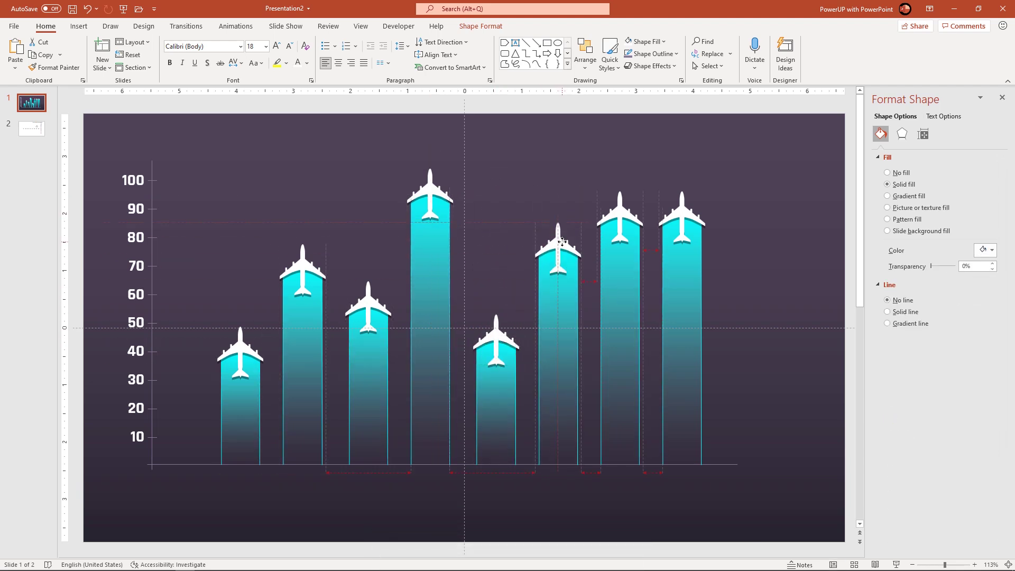
# Lower the sixth and seventh bars to about 70 and stretch the eighth to 100
pyautogui.click(620, 254)
pyautogui.moveTo(620, 217); pyautogui.dragTo(619, 275)
pyautogui.click(619, 222)
pyautogui.moveTo(619, 222); pyautogui.dragTo(619, 280)
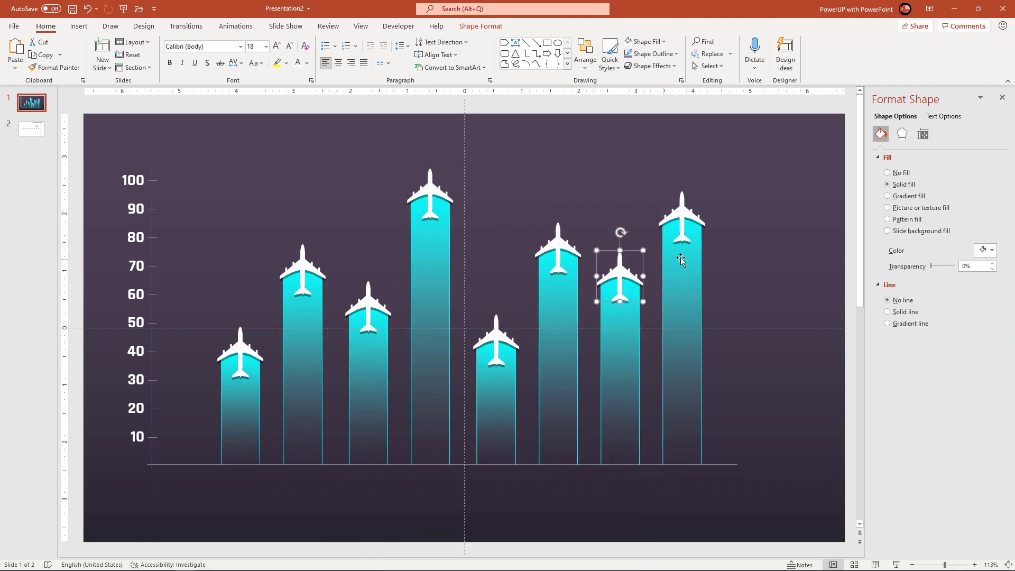
pyautogui.moveTo(681, 260); pyautogui.dragTo(682, 188)
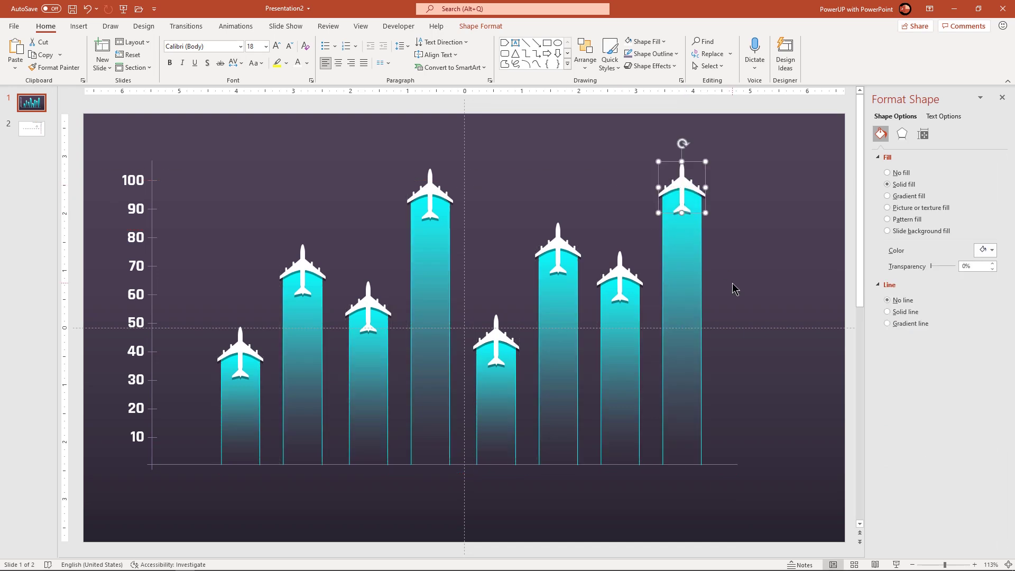
pyautogui.click(732, 288)
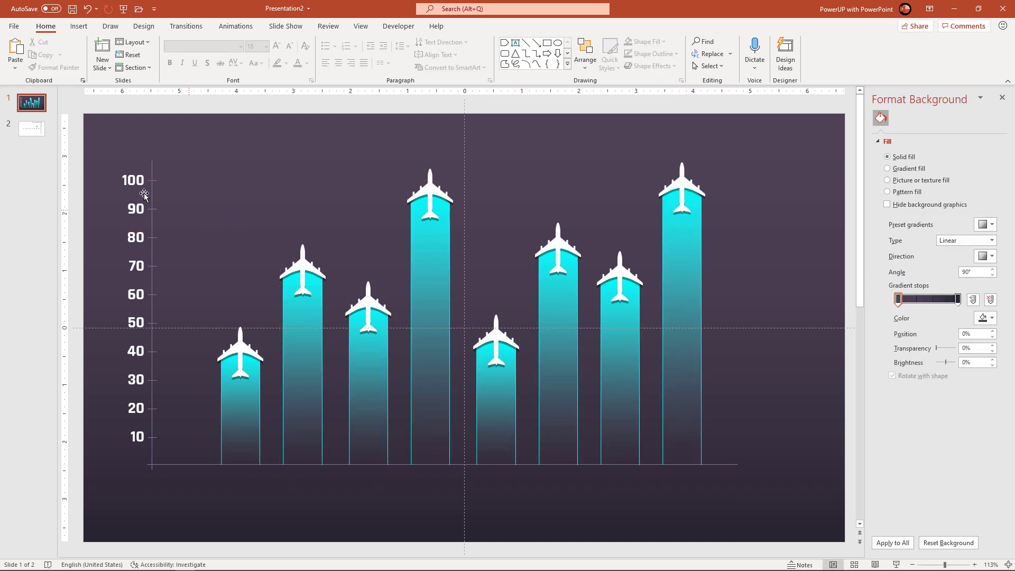
# Copy the eight year labels onto the chart slide below the baseline and make them white
pyautogui.click(41, 133)
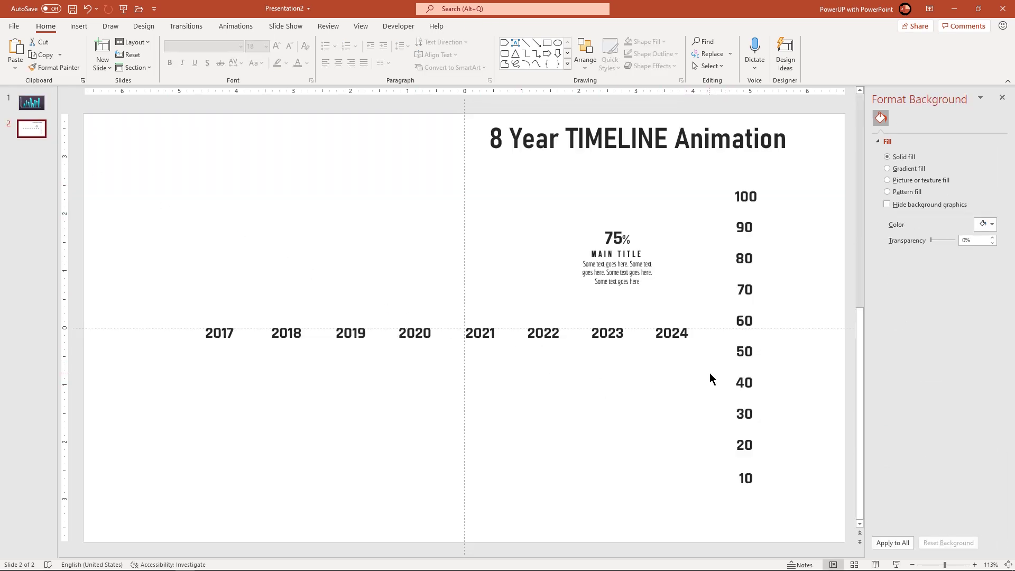
pyautogui.moveTo(710, 373); pyautogui.dragTo(177, 294)
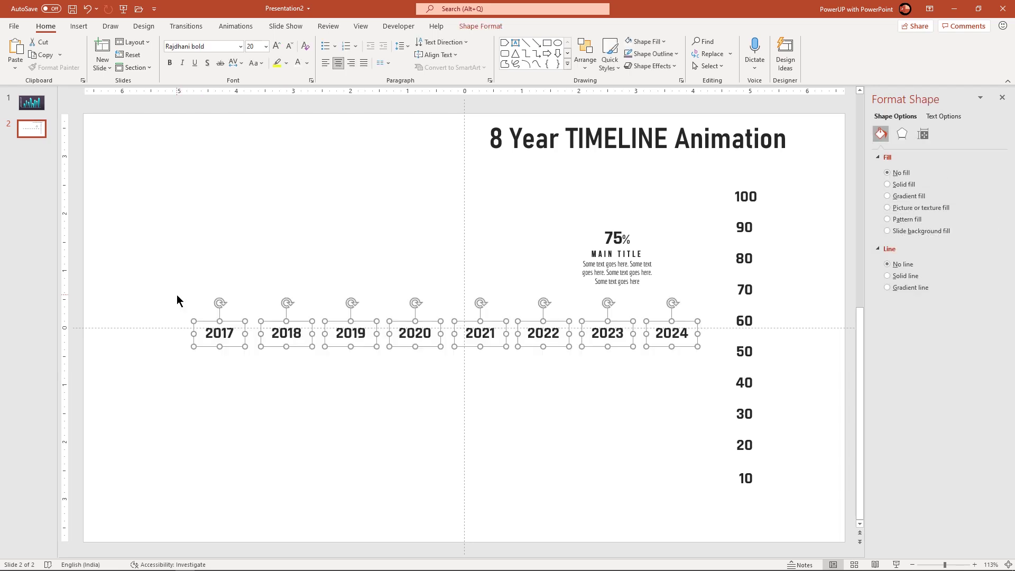
pyautogui.hotkey('ctrl', 'c')
pyautogui.press('pageup')
pyautogui.hotkey('ctrl', 'v')
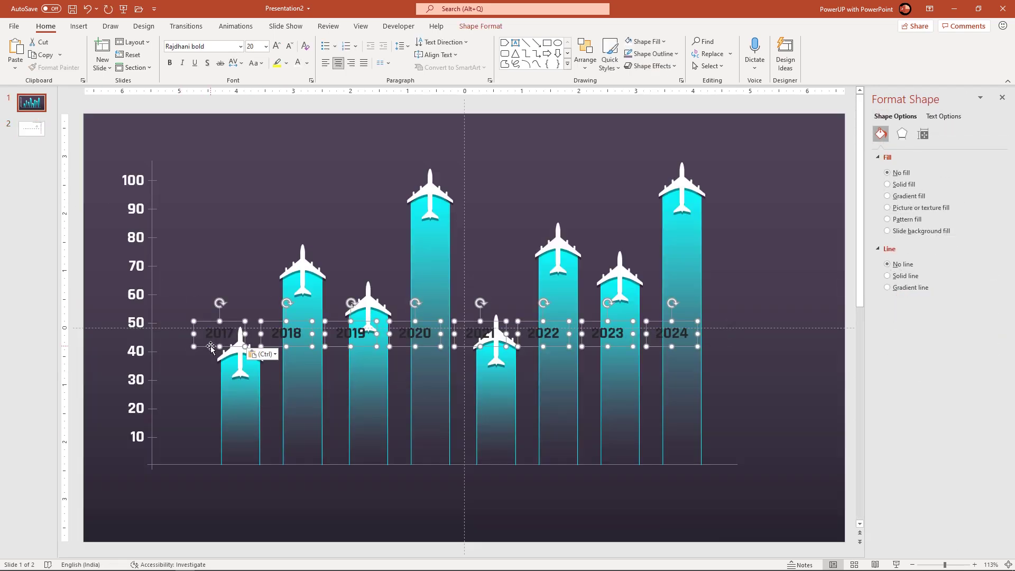
pyautogui.moveTo(210, 347); pyautogui.dragTo(232, 490)
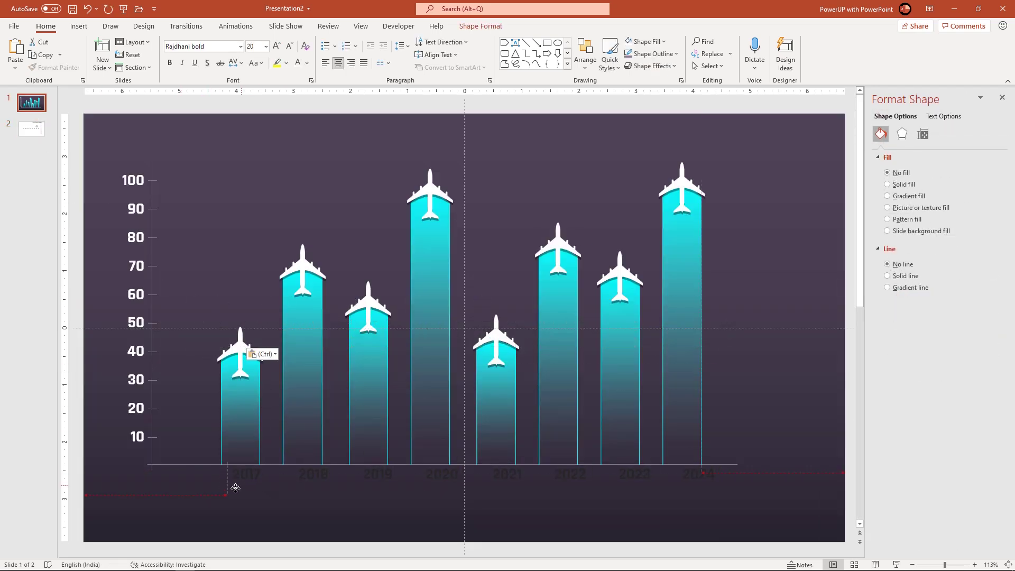
pyautogui.click(298, 63)
pyautogui.click(261, 494)
# Move the 2024 label under its bar, distribute the year labels horizontally, and nudge them down
pyautogui.click(257, 487)
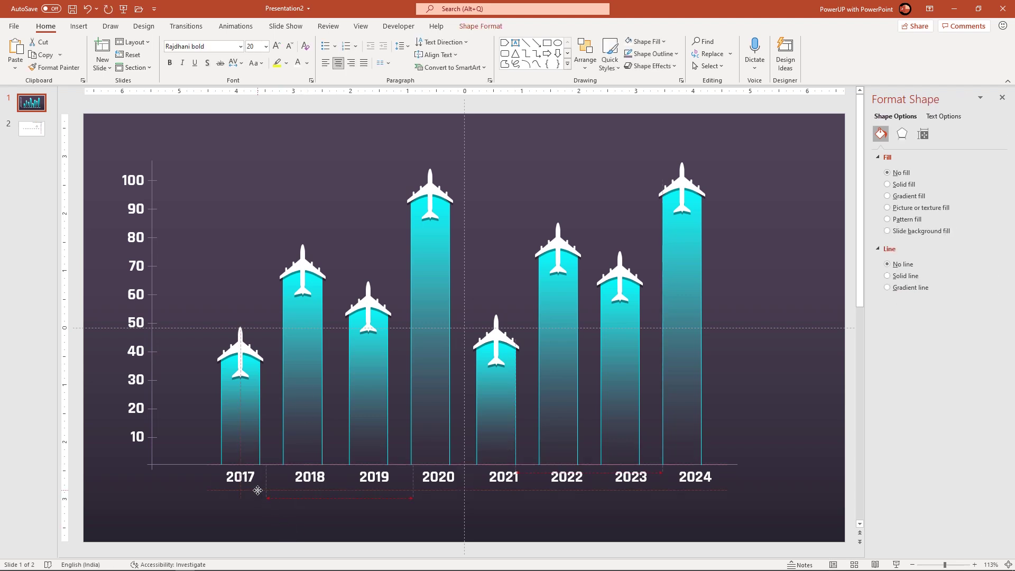
pyautogui.click(721, 493)
pyautogui.moveTo(721, 494); pyautogui.dragTo(703, 490)
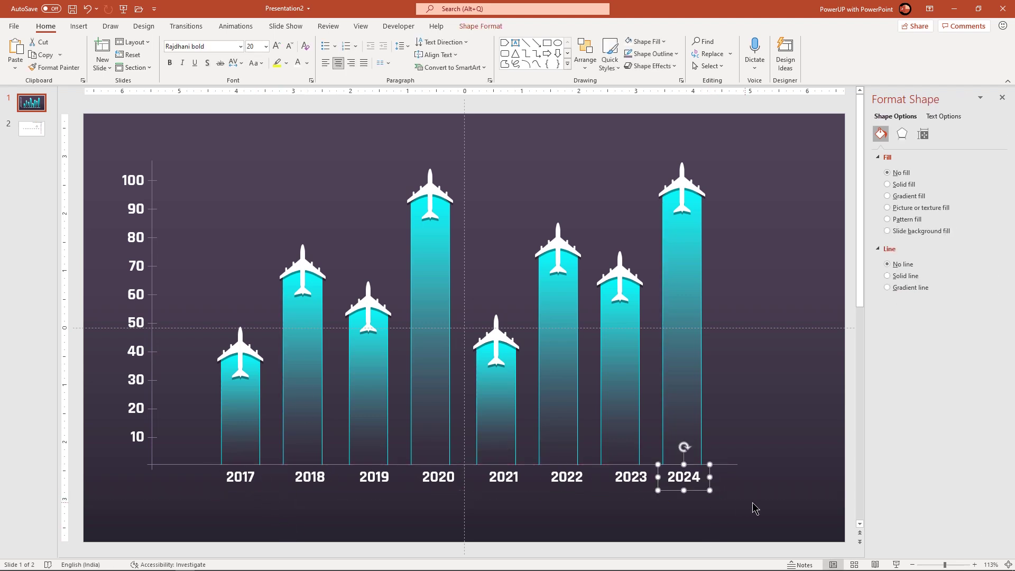
pyautogui.moveTo(757, 513); pyautogui.dragTo(181, 445)
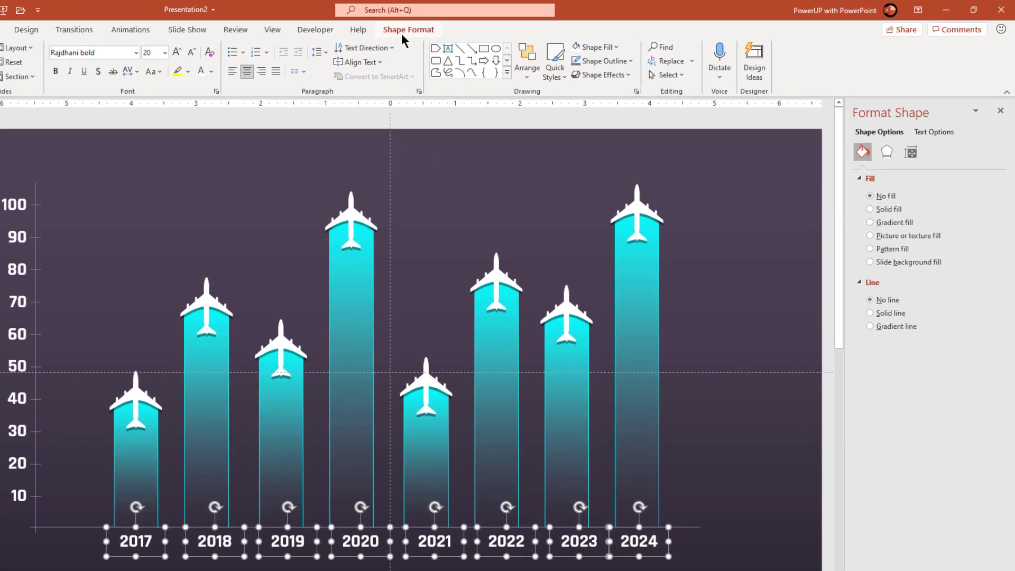
pyautogui.click(480, 26)
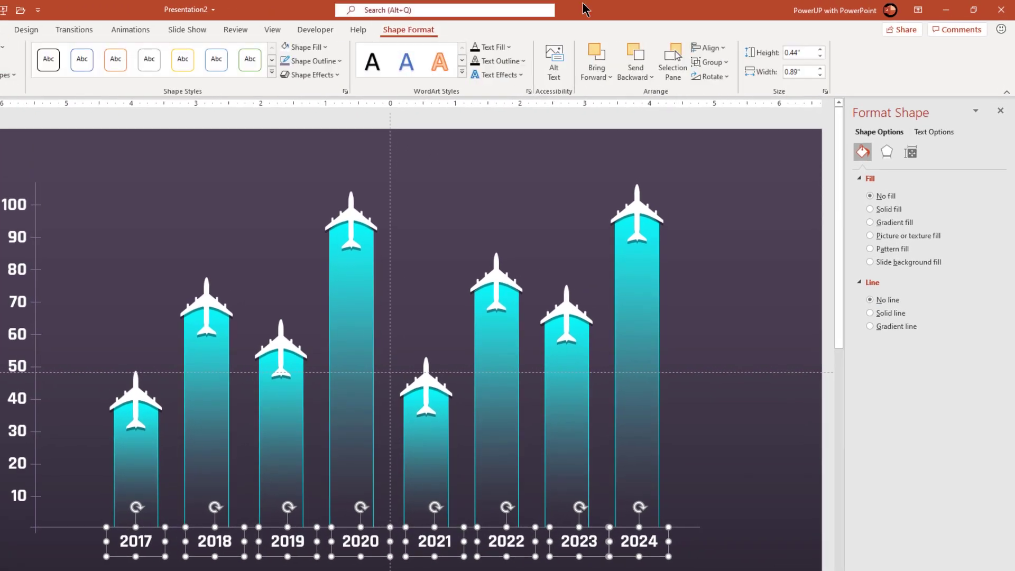
pyautogui.click(704, 48)
pyautogui.click(716, 167)
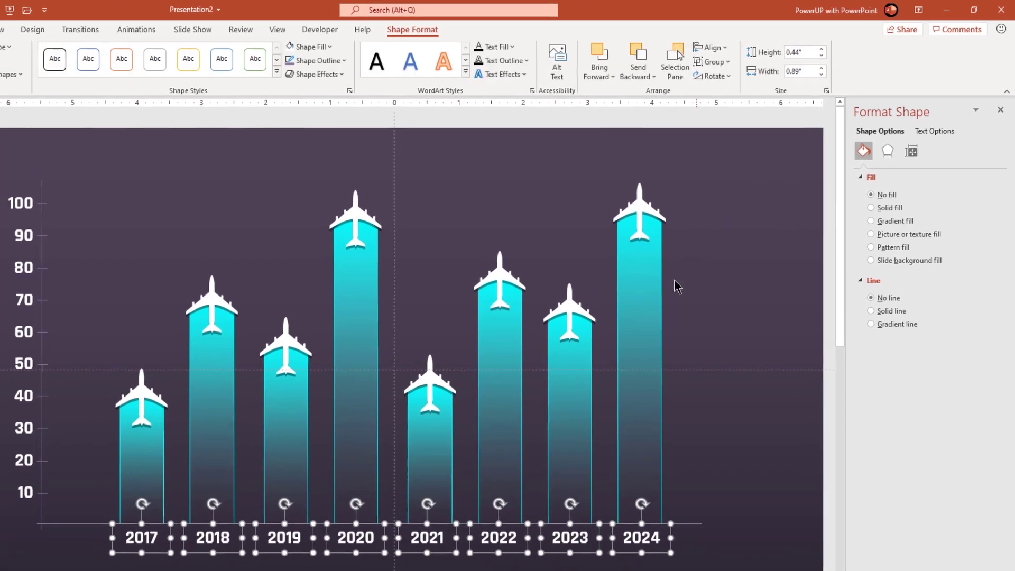
pyautogui.click(501, 500)
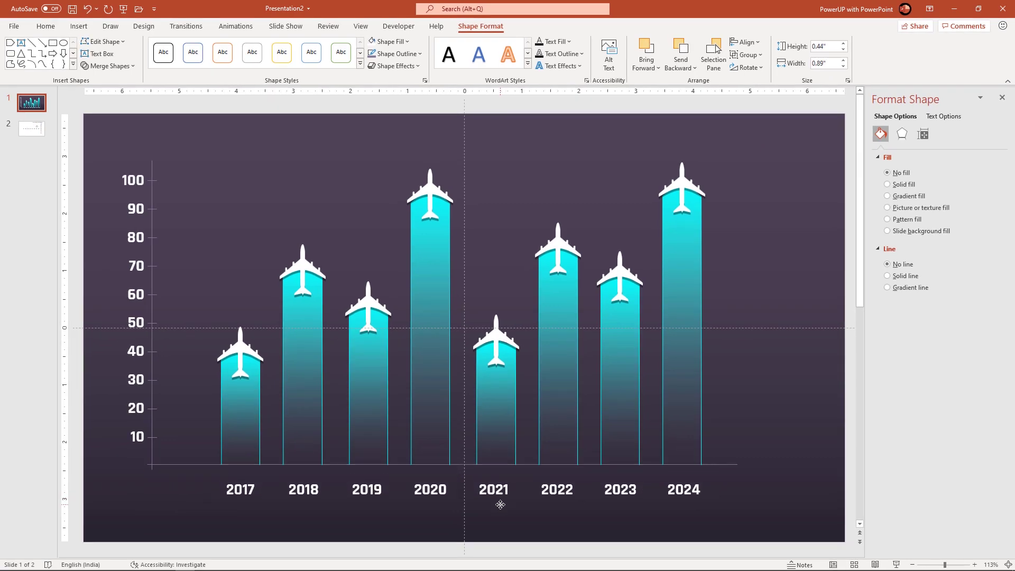
pyautogui.press('Down')
pyautogui.click(390, 530)
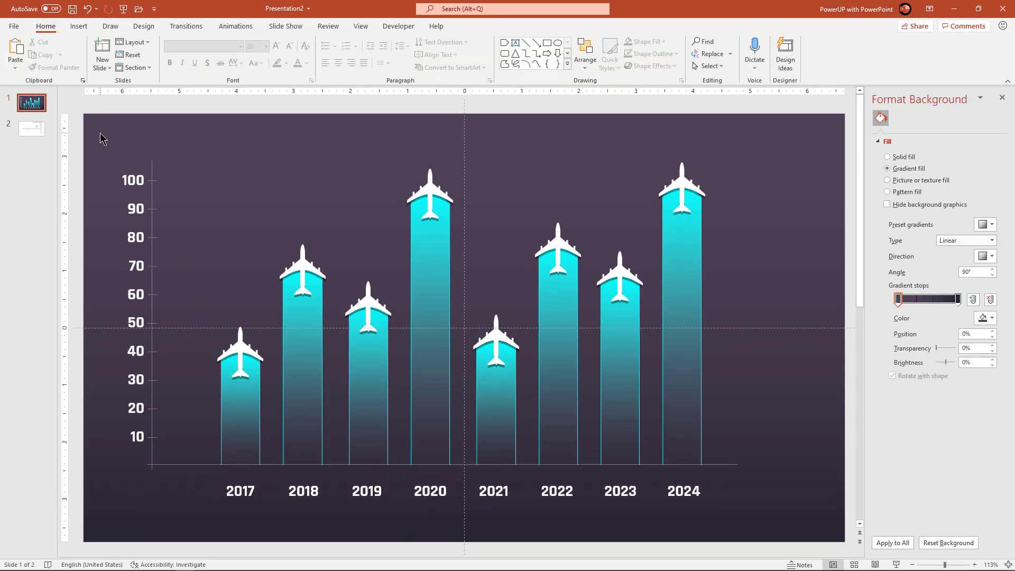
# Shift the value axis and its labels slightly right, then go to slide 2
pyautogui.moveTo(102, 139); pyautogui.dragTo(196, 508)
pyautogui.moveTo(152, 458); pyautogui.dragTo(174, 458)
pyautogui.click(164, 464)
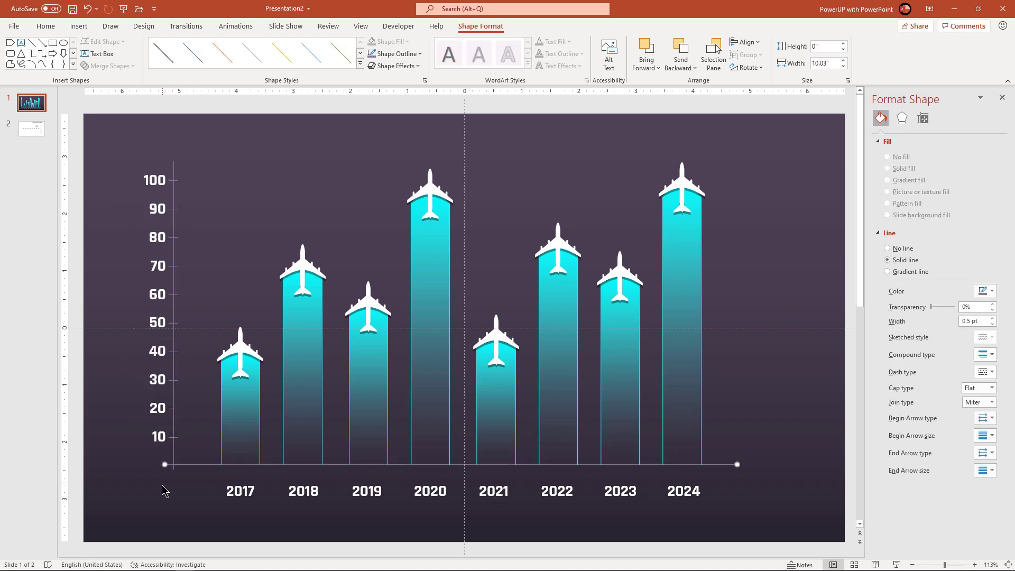
pyautogui.click(163, 486)
pyautogui.click(31, 128)
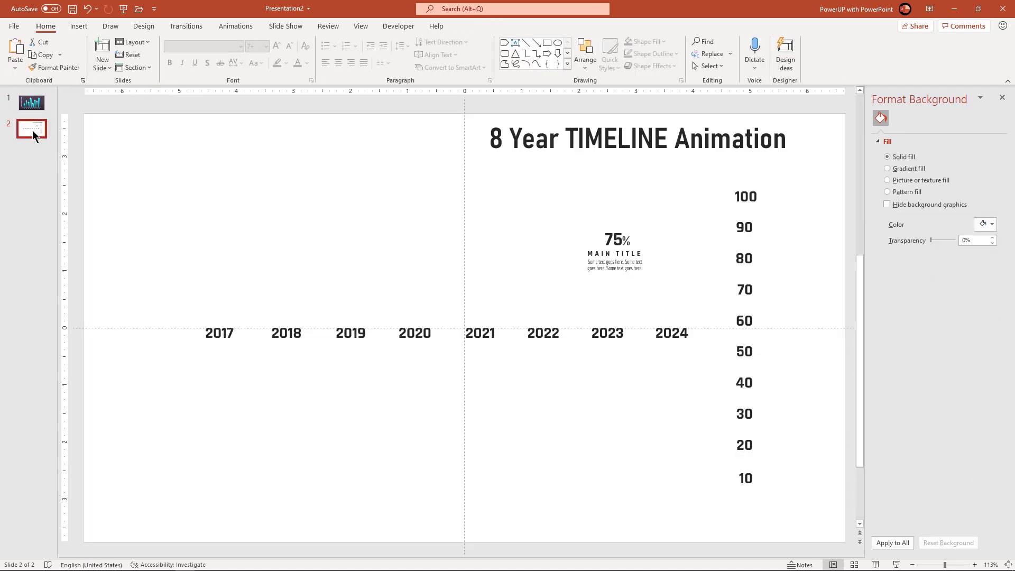
# Copy the 75% MAIN TITLE label group from slide 2 and place it above the 2017 bar
pyautogui.click(616, 241)
pyautogui.hotkey('ctrl', 'c')
pyautogui.click(32, 103)
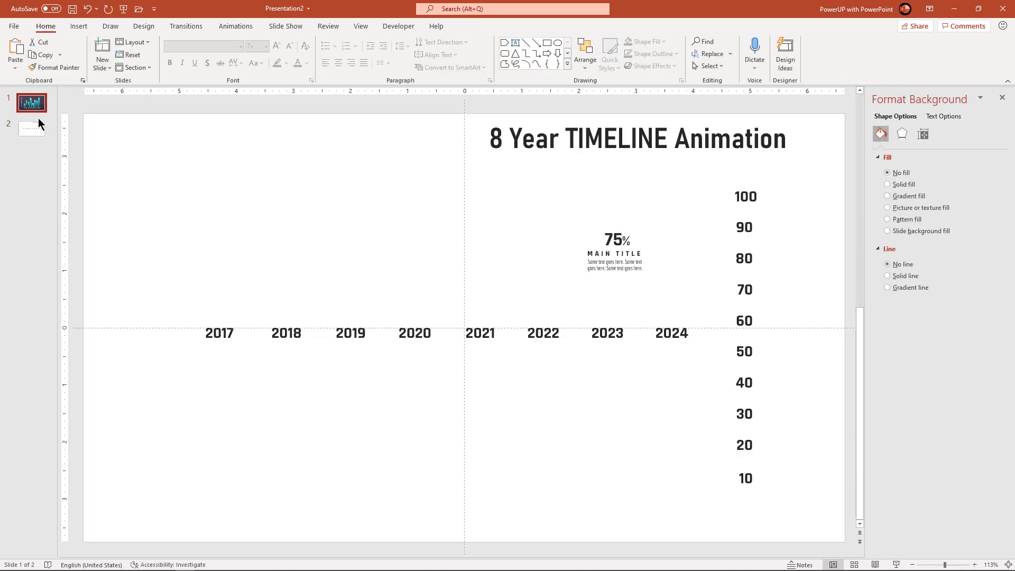
pyautogui.hotkey('ctrl', 'v')
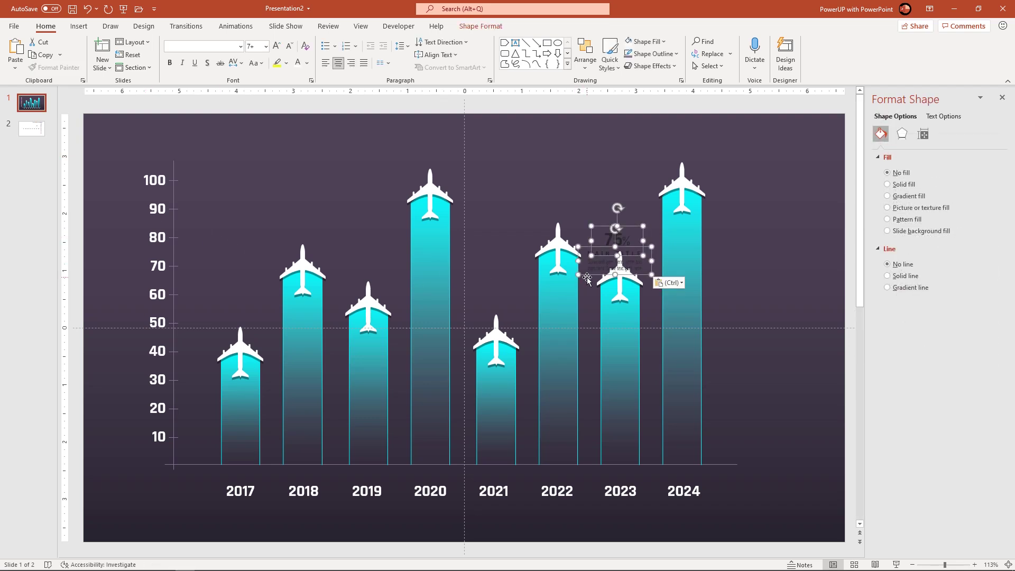
pyautogui.moveTo(586, 278)
pyautogui.mouseDown()
pyautogui.moveTo(249, 233)
pyautogui.moveTo(261, 323)
pyautogui.mouseUp()
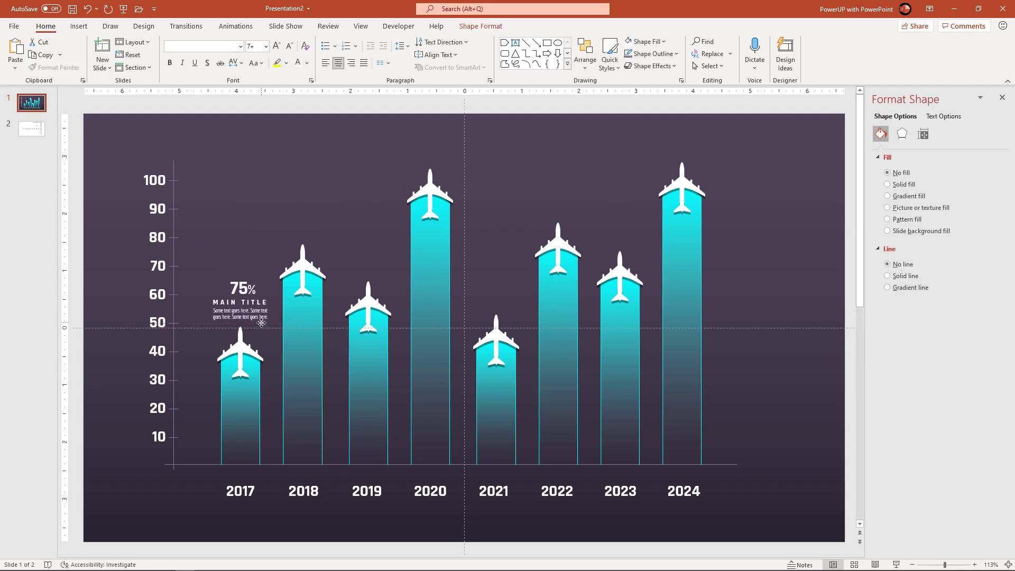
pyautogui.click(215, 256)
pyautogui.click(241, 292)
pyautogui.write('45')
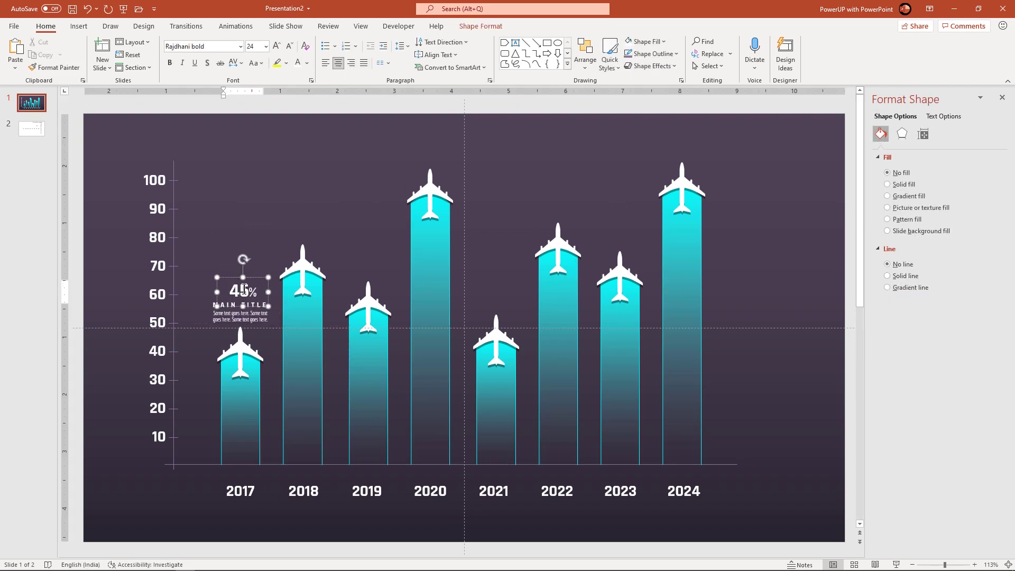
# Copy the label above the remaining bars and change the 2024 label to 100%
pyautogui.moveTo(252, 281)
pyautogui.mouseDown()
pyautogui.moveTo(321, 245)
pyautogui.moveTo(386, 282)
pyautogui.moveTo(447, 170)
pyautogui.moveTo(514, 317)
pyautogui.mouseUp()
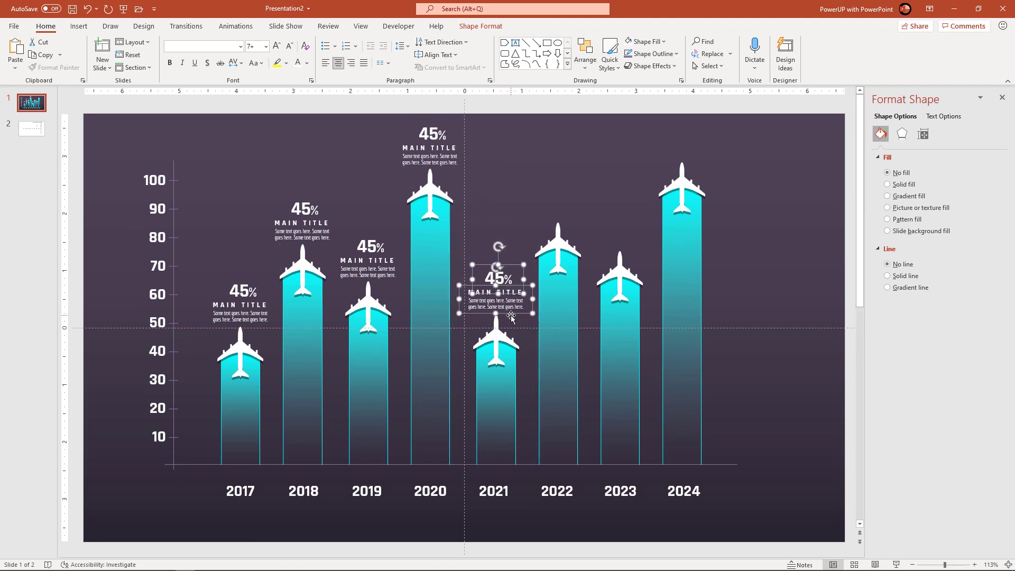
pyautogui.moveTo(507, 313)
pyautogui.mouseDown()
pyautogui.moveTo(568, 222)
pyautogui.moveTo(629, 251)
pyautogui.moveTo(694, 163)
pyautogui.mouseUp()
pyautogui.moveTo(701, 206); pyautogui.dragTo(704, 204)
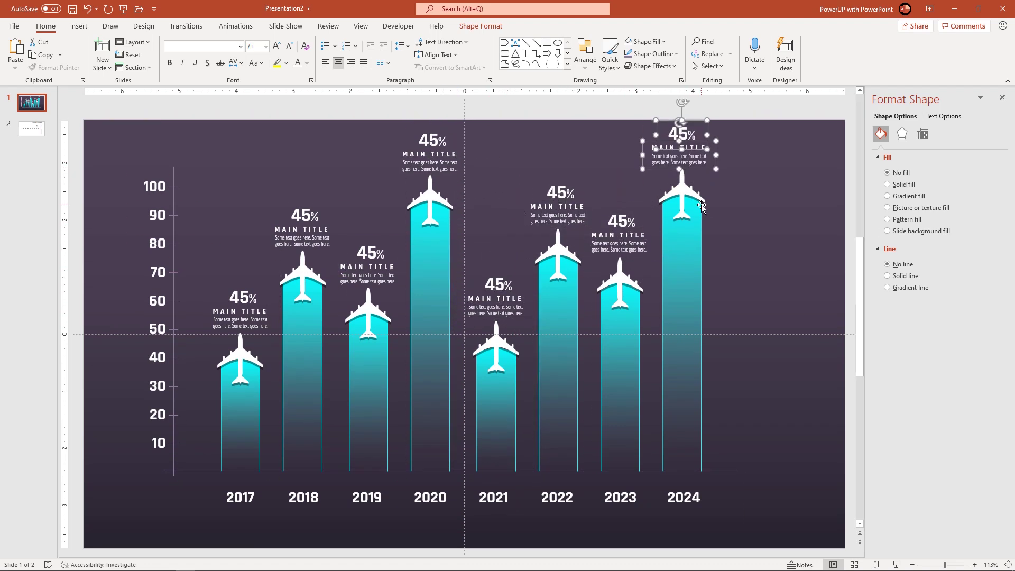
pyautogui.click(739, 220)
pyautogui.click(688, 171)
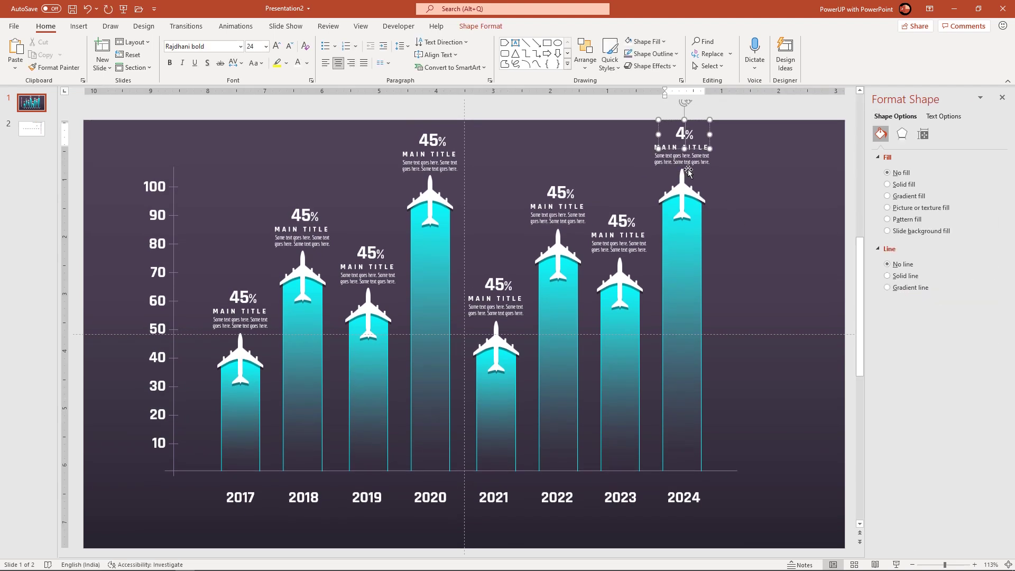
pyautogui.write('100')
# Set the 2023, 2022 and 2021 labels to 65%, 75% and 40%
pyautogui.scroll(-1, 623, 222)
pyautogui.doubleClick(618, 221)
pyautogui.write('65')
pyautogui.doubleClick(556, 186)
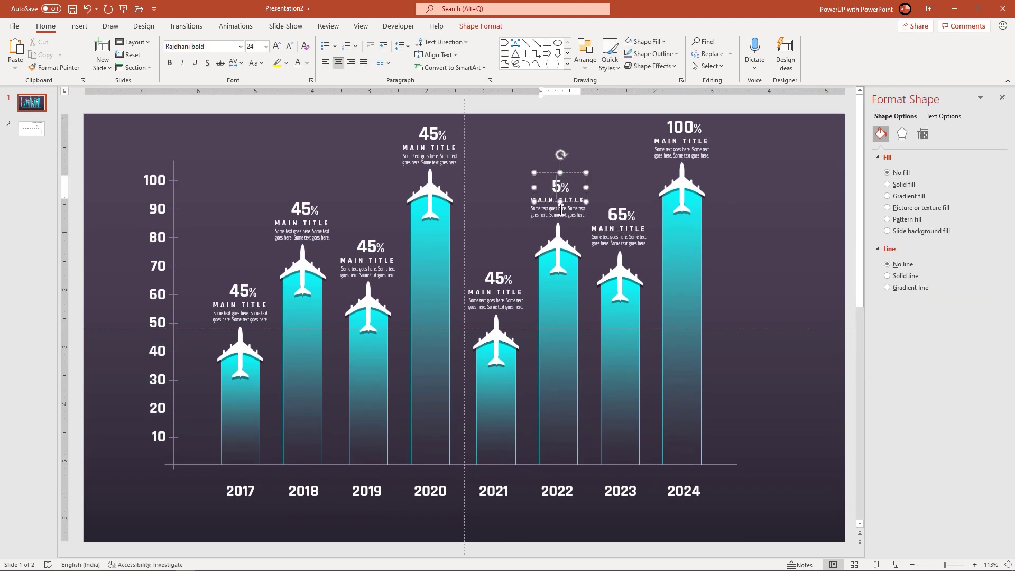
pyautogui.write('75')
pyautogui.doubleClick(499, 279)
pyautogui.write('40')
# Set the 2020, 2019 and 2018 labels to 90%, 55% and 70%
pyautogui.scroll(1, 475, 238)
pyautogui.doubleClick(426, 140)
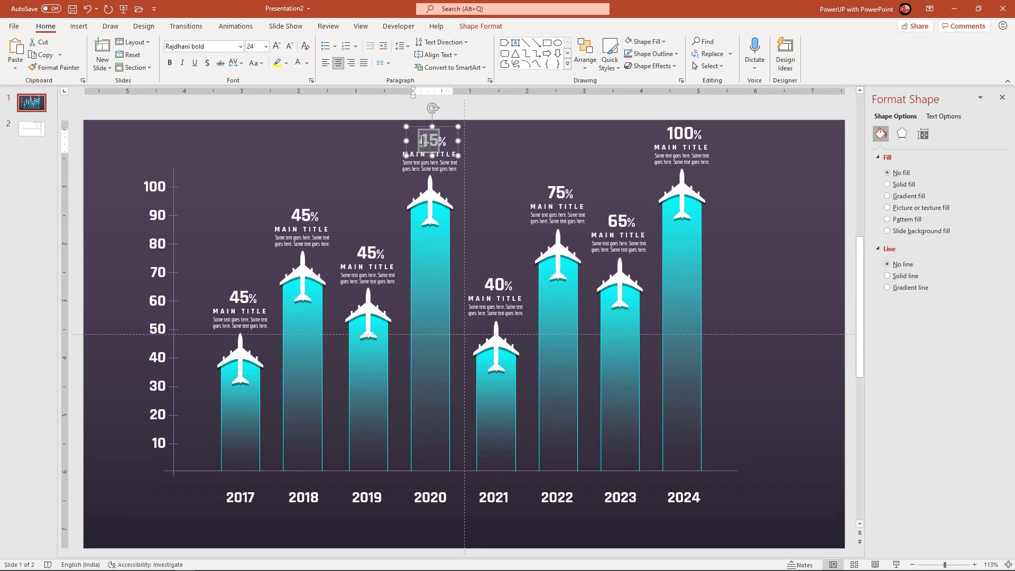
pyautogui.write('90')
pyautogui.scroll(-1, 385, 256)
pyautogui.doubleClick(367, 247)
pyautogui.write('55')
pyautogui.doubleClick(299, 210)
pyautogui.write('6')
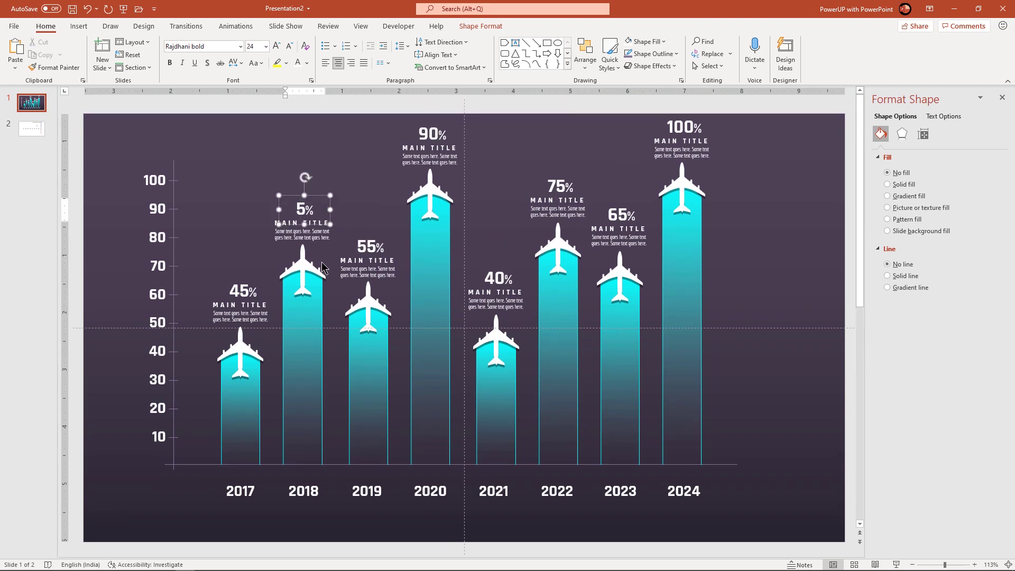
pyautogui.write('5')
pyautogui.press('BackSpace')
pyautogui.press('BackSpace')
pyautogui.write('70')
pyautogui.click(769, 264)
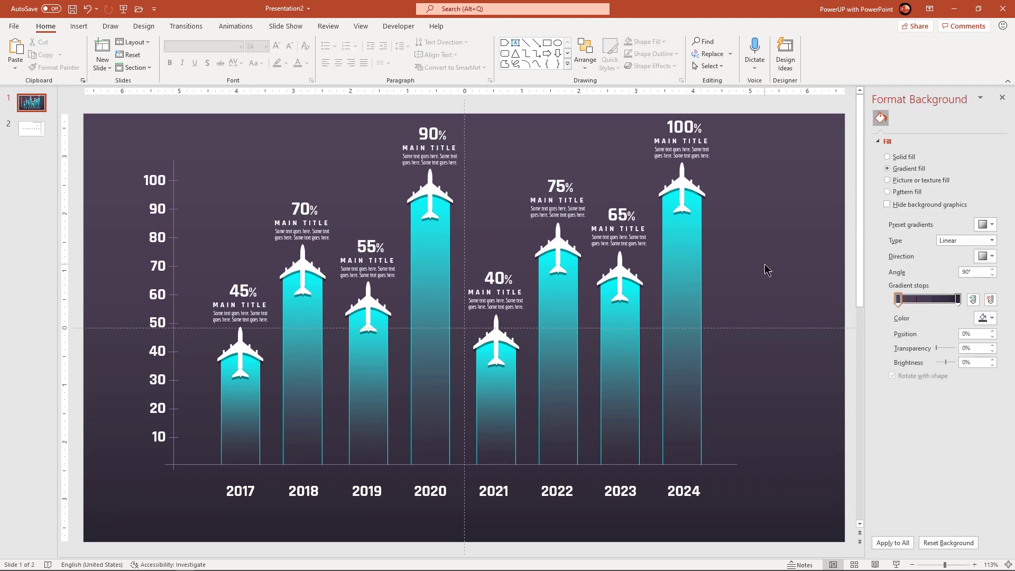
# Paste the '8 Year TIMELINE Animation' title onto the chart slide at 28 pt, top left
pyautogui.press('pagedown')
pyautogui.click(535, 156)
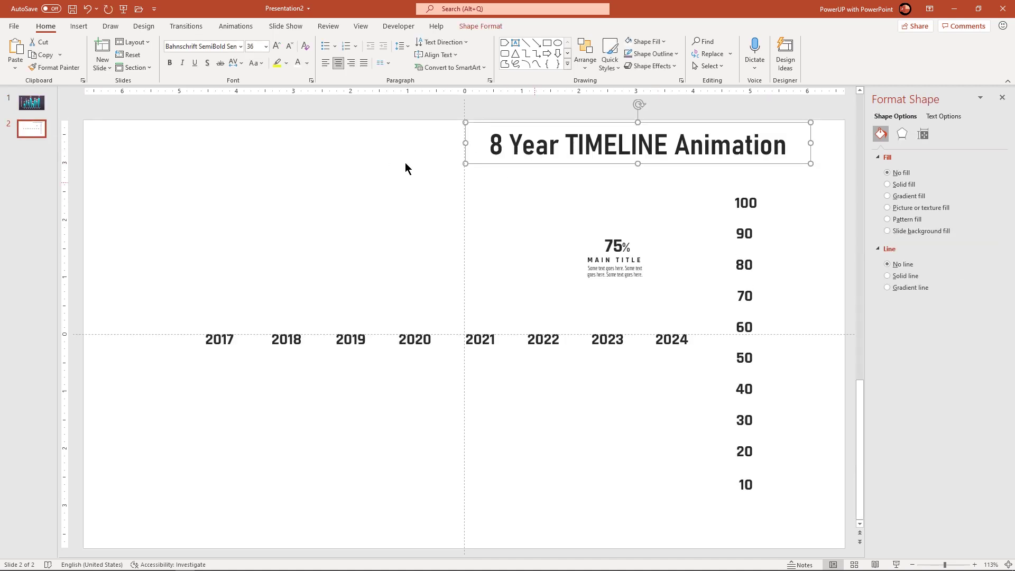
pyautogui.click(38, 105)
pyautogui.hotkey('ctrl', 'v')
pyautogui.click(290, 46)
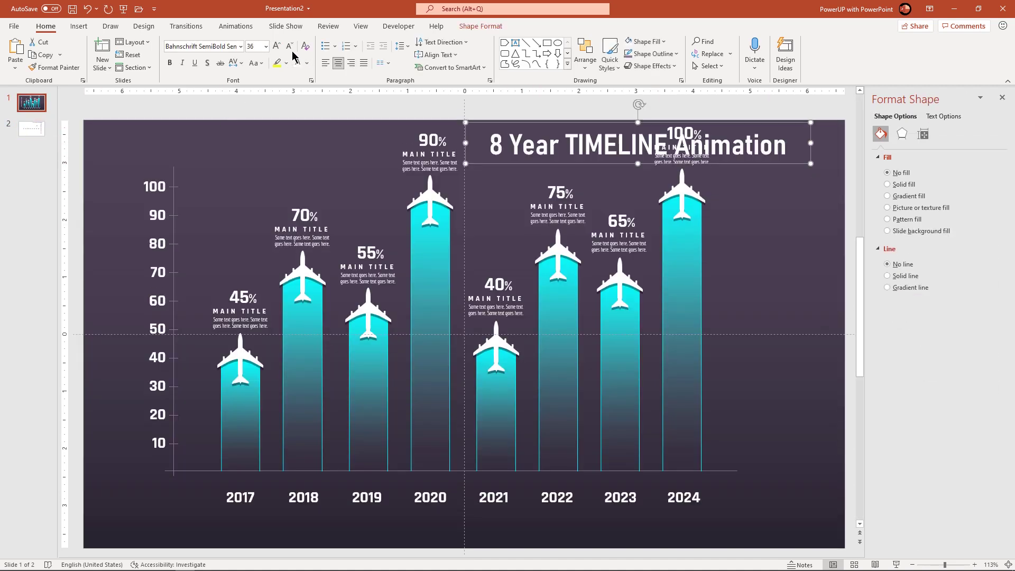
pyautogui.click(289, 46)
pyautogui.moveTo(770, 152); pyautogui.dragTo(360, 147)
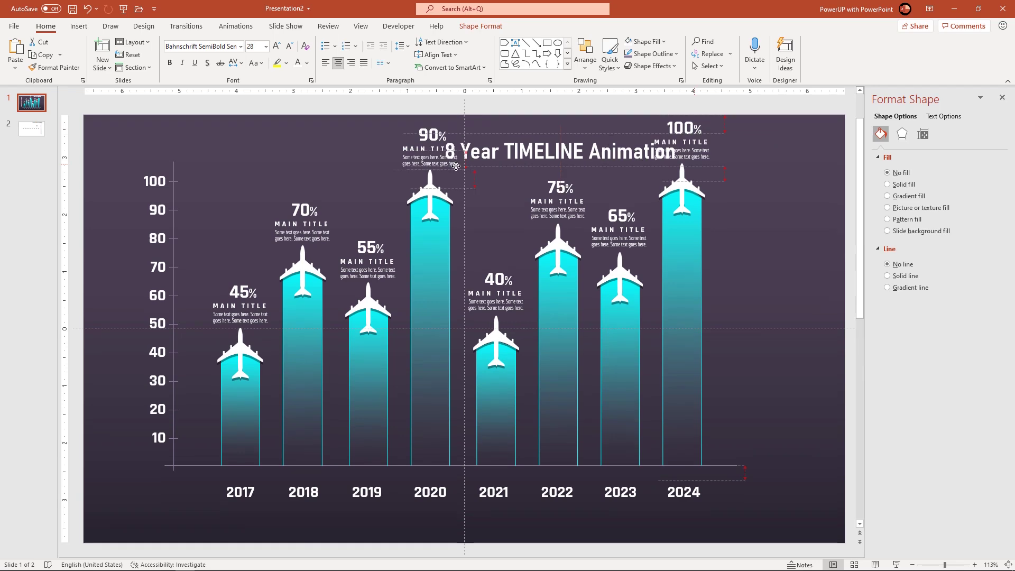
# Select all slide contents and shift them slightly lower
pyautogui.hotkey('ctrl', 'a')
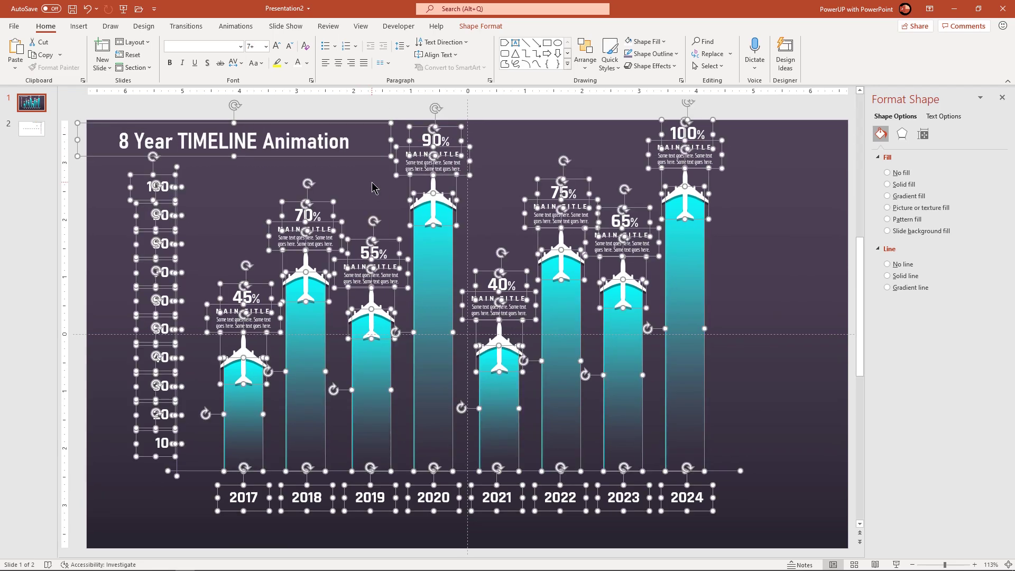
pyautogui.press('Escape')
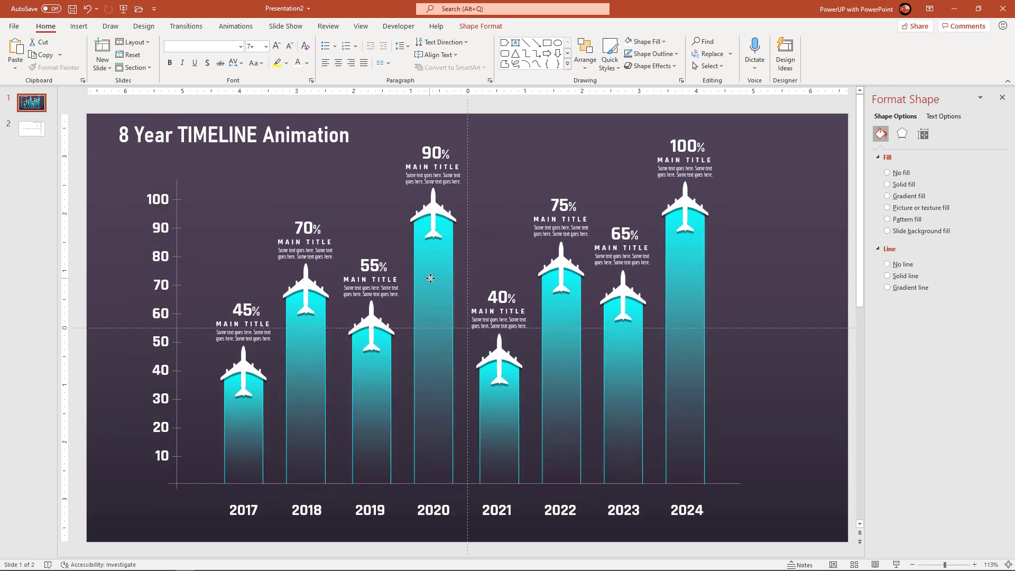
pyautogui.hotkey('ctrl', 'a')
pyautogui.click(783, 365)
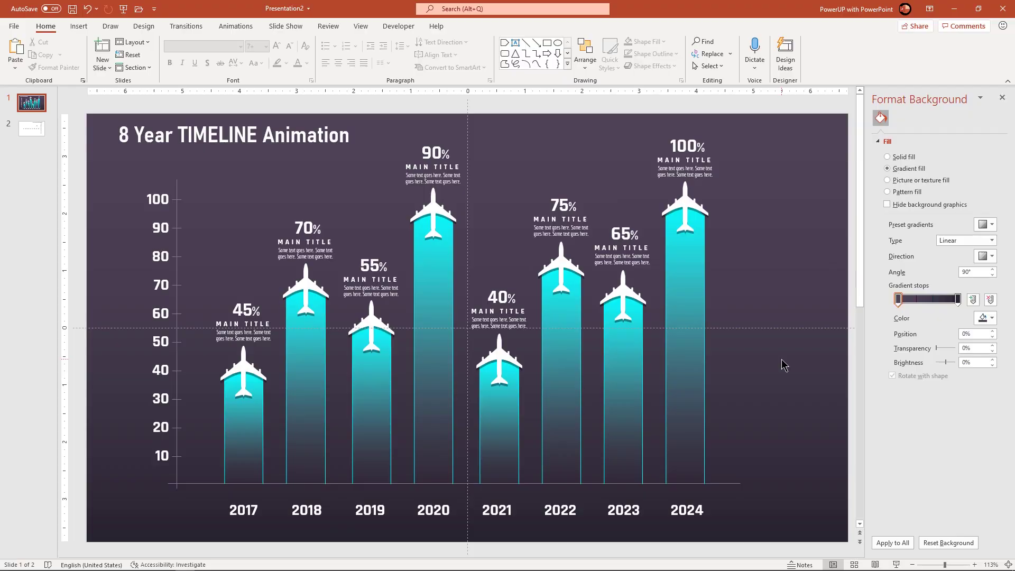
pyautogui.press('F5')
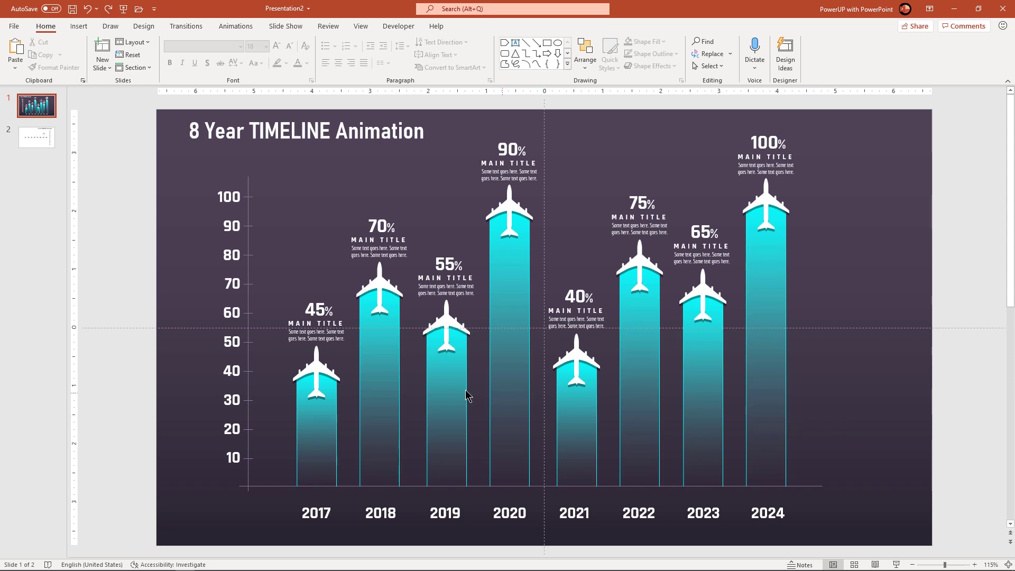
pyautogui.click(320, 372)
# Move the 2017 airplane down to the axis and select all eight airplanes
pyautogui.scroll(1, 320, 371)
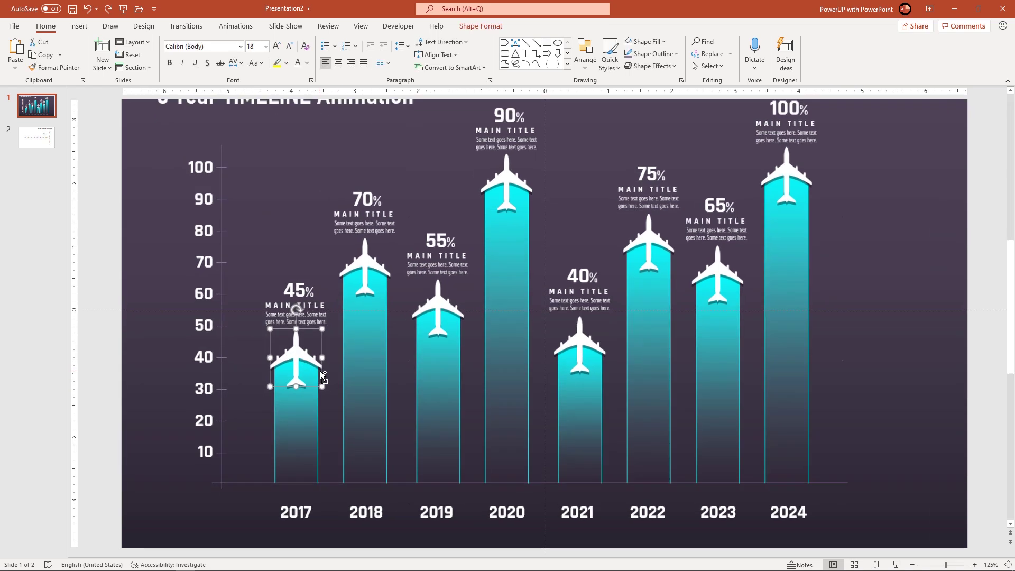
pyautogui.moveTo(296, 353); pyautogui.dragTo(300, 468)
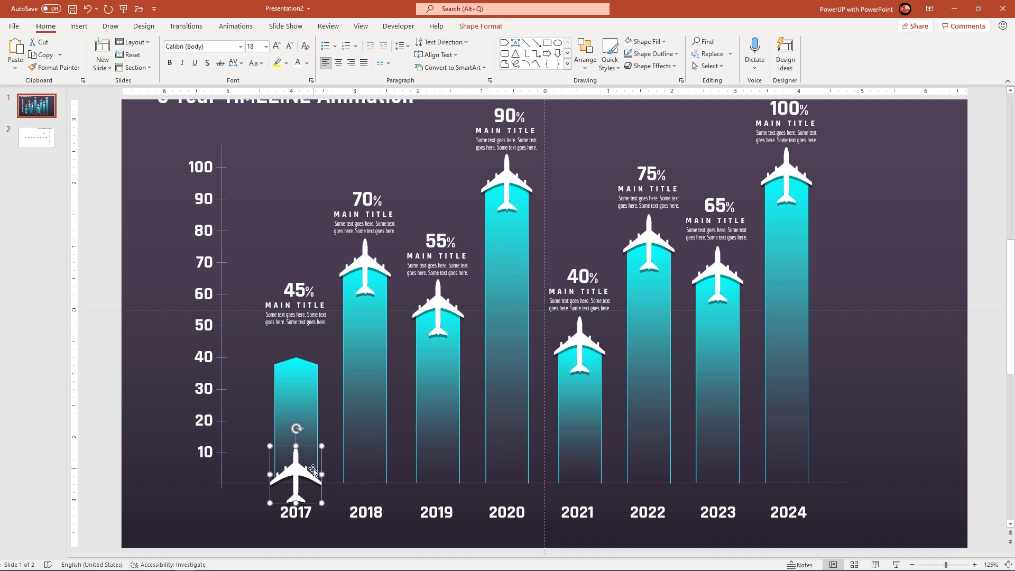
pyautogui.keyDown('shift'); pyautogui.click(365, 276); pyautogui.keyUp('shift')
pyautogui.keyDown('shift'); pyautogui.click(501, 212); pyautogui.keyUp('shift')
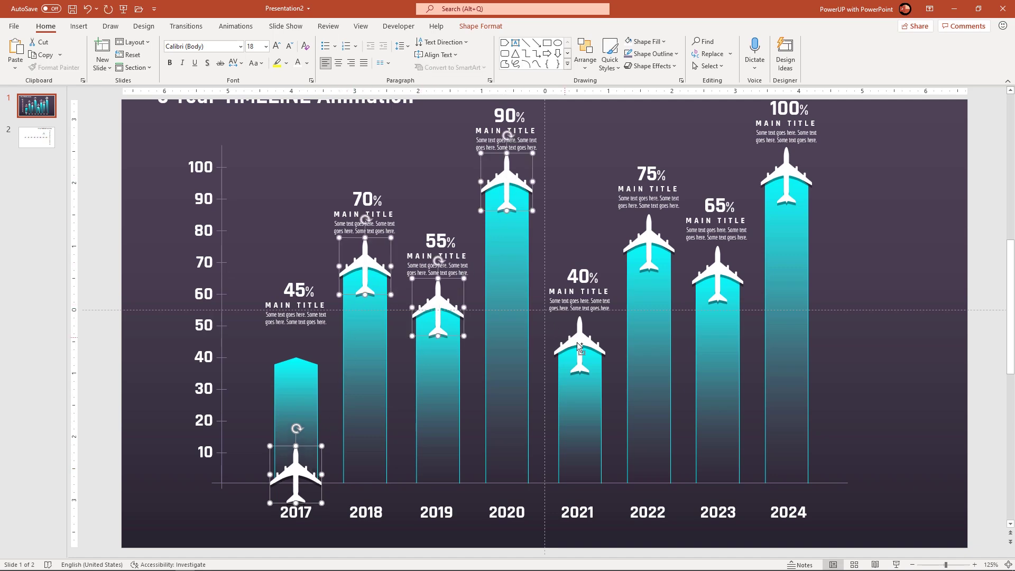
pyautogui.keyDown('shift'); pyautogui.click(579, 347); pyautogui.keyUp('shift')
pyautogui.keyDown('shift'); pyautogui.click(649, 238); pyautogui.keyUp('shift')
pyautogui.keyDown('shift'); pyautogui.click(701, 278); pyautogui.keyUp('shift')
pyautogui.keyDown('shift'); pyautogui.click(787, 172); pyautogui.keyUp('shift')
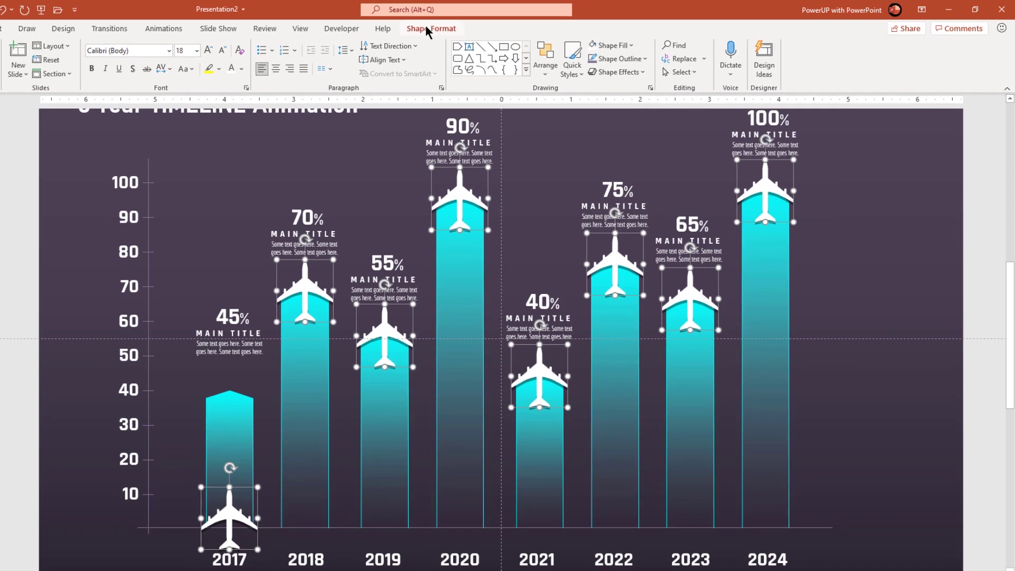
# Align the eight airplanes to the bottom so they sit along the baseline
pyautogui.click(476, 25)
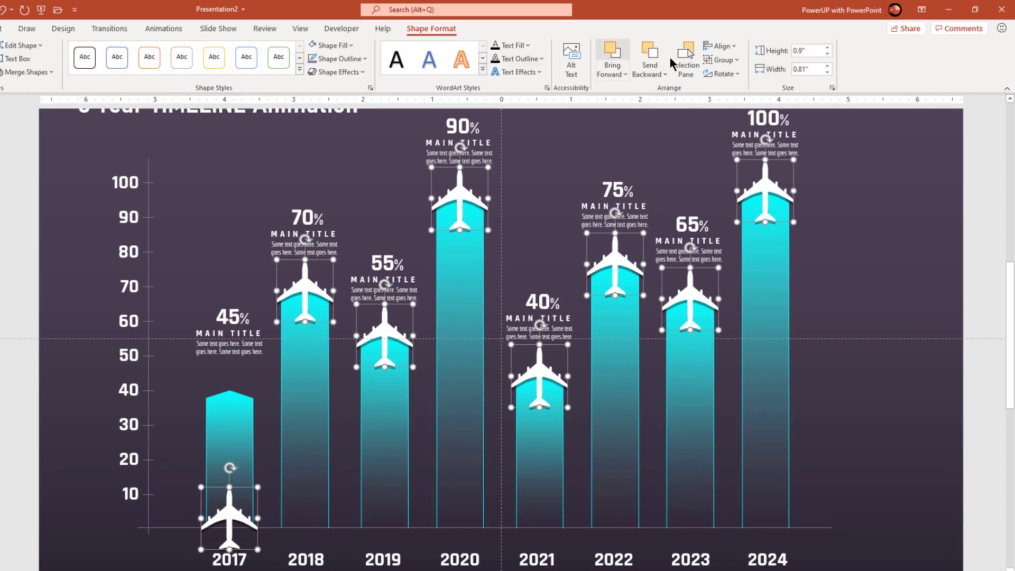
pyautogui.click(719, 46)
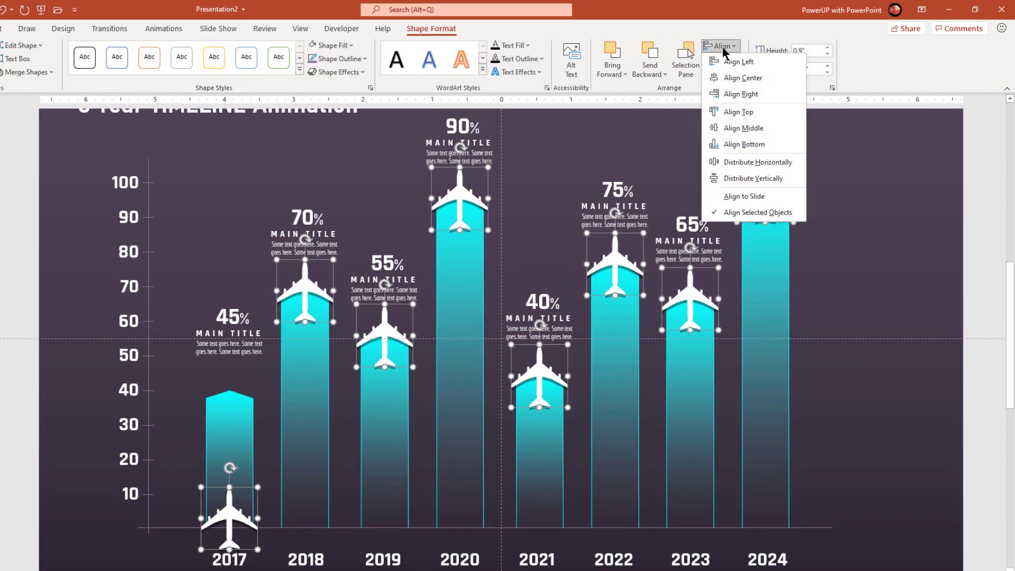
pyautogui.click(753, 145)
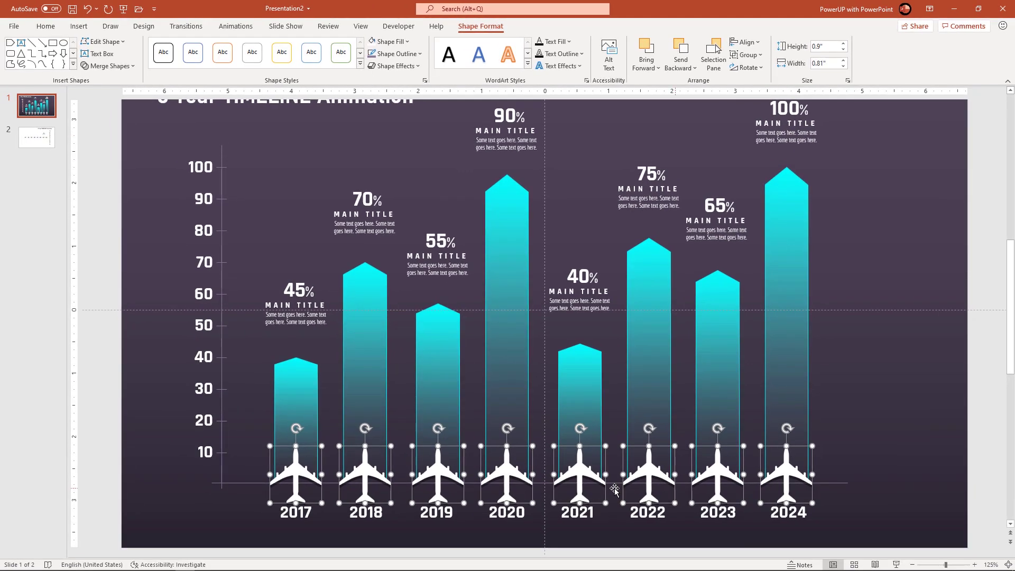
pyautogui.click(843, 420)
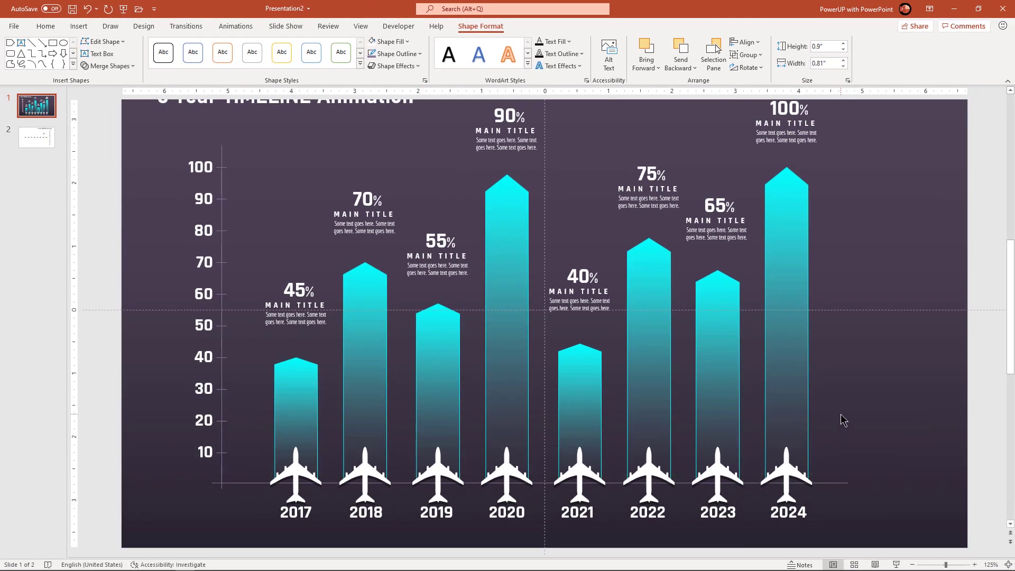
# Give the vertical axis a 1.00 s Wipe entrance from the top, using the Animation Pane
pyautogui.scroll(-3, 543, 330)
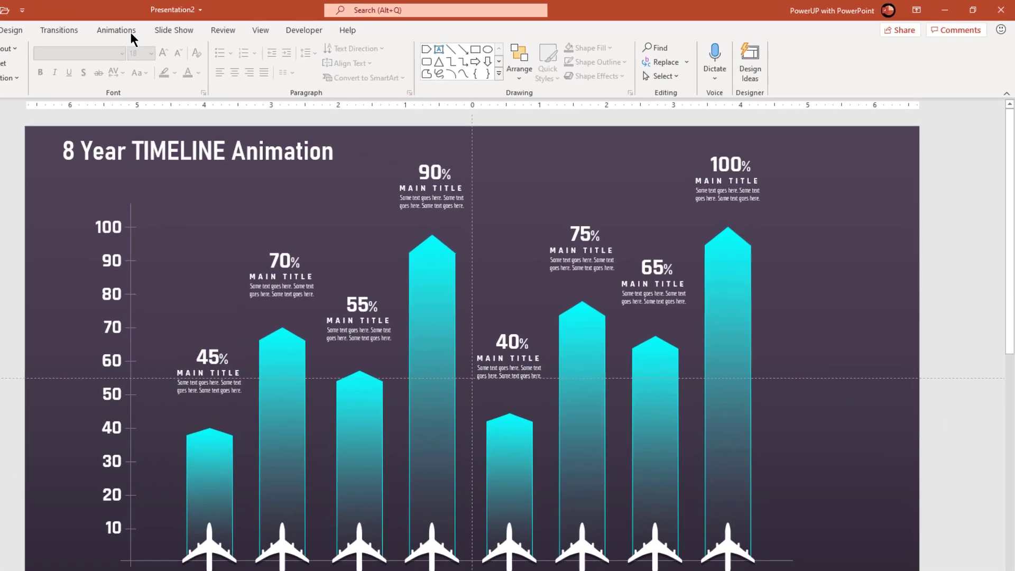
pyautogui.click(130, 33)
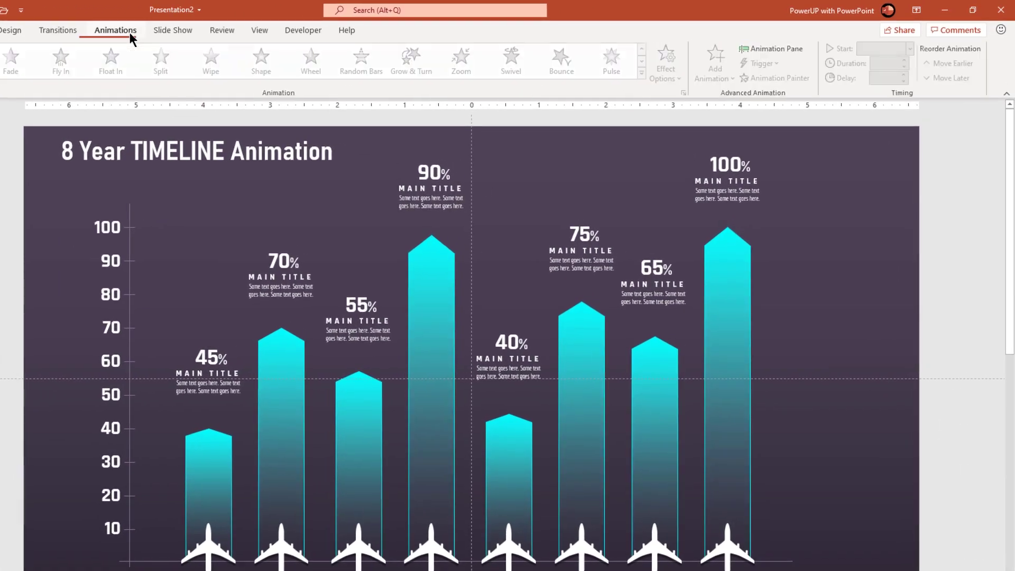
pyautogui.click(767, 49)
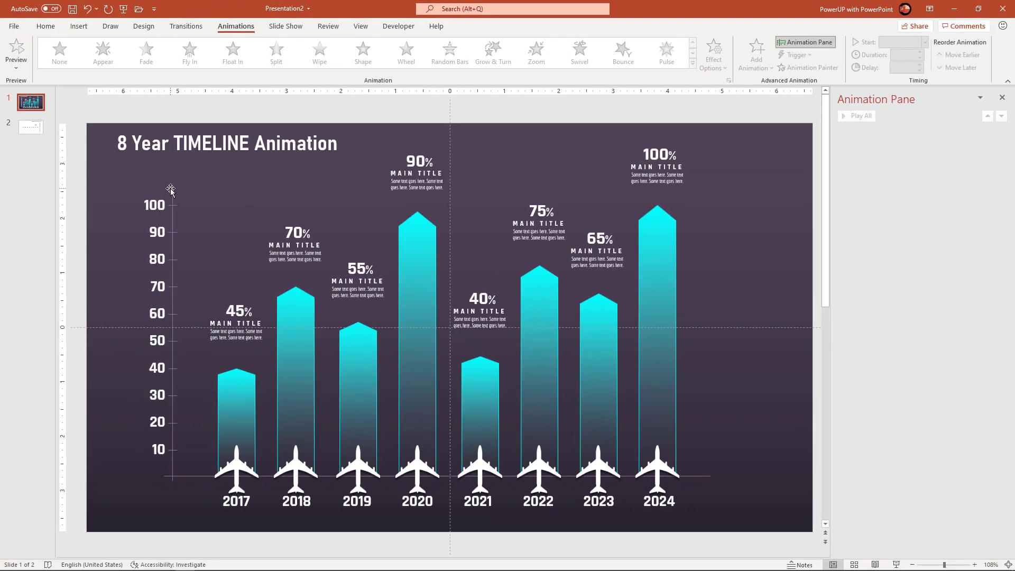
pyautogui.click(172, 188)
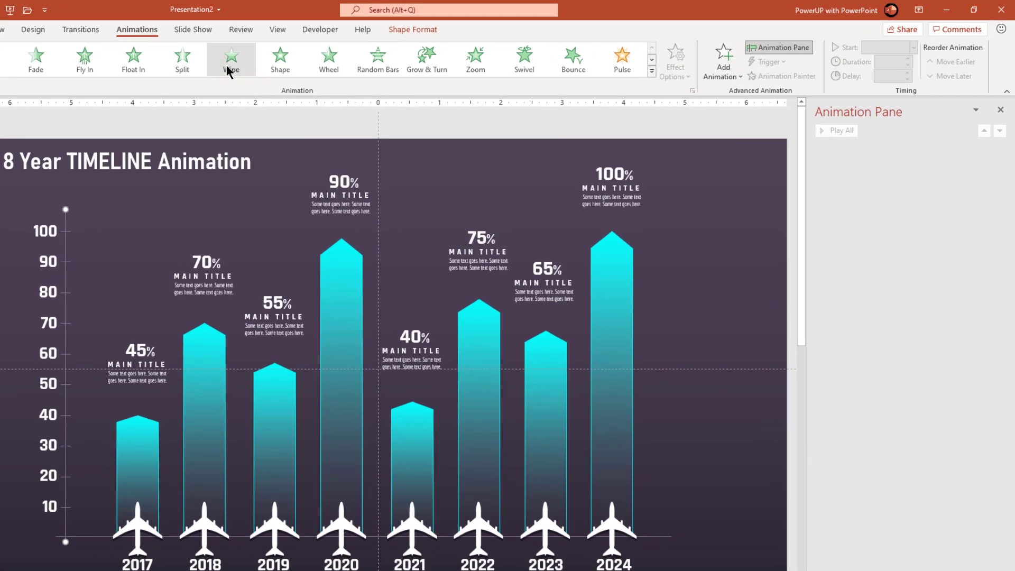
pyautogui.click(316, 61)
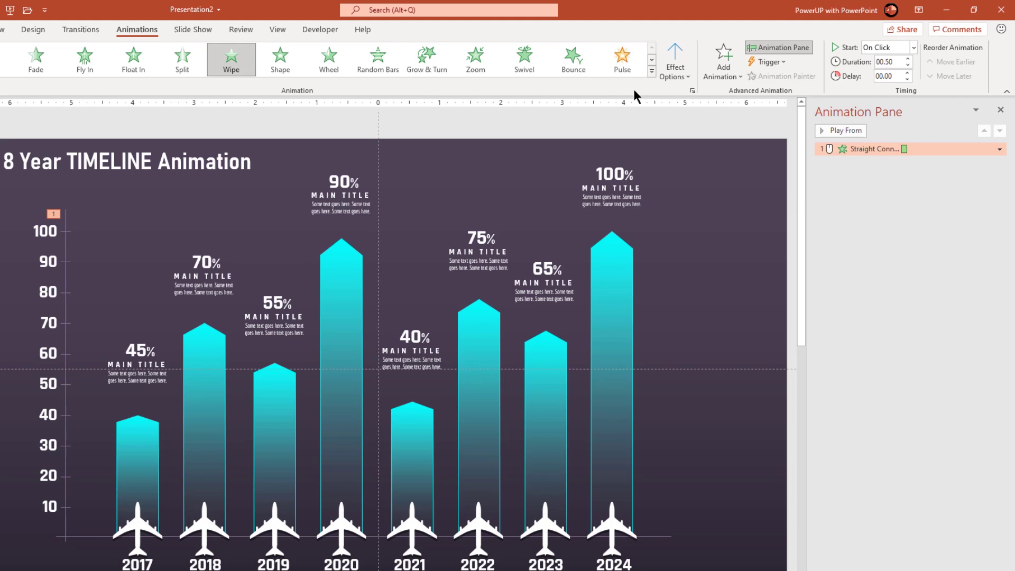
pyautogui.click(677, 77)
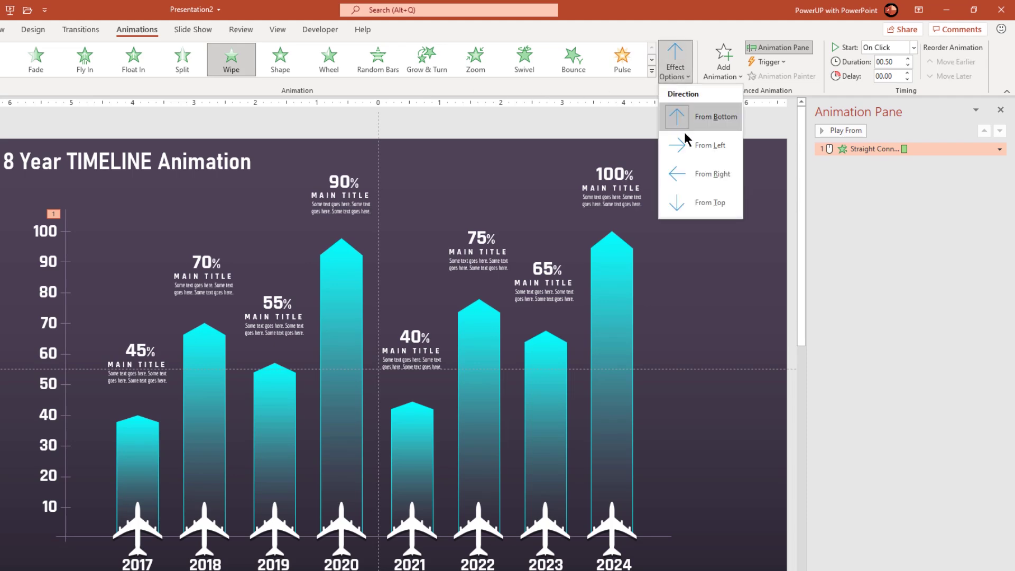
pyautogui.click(687, 203)
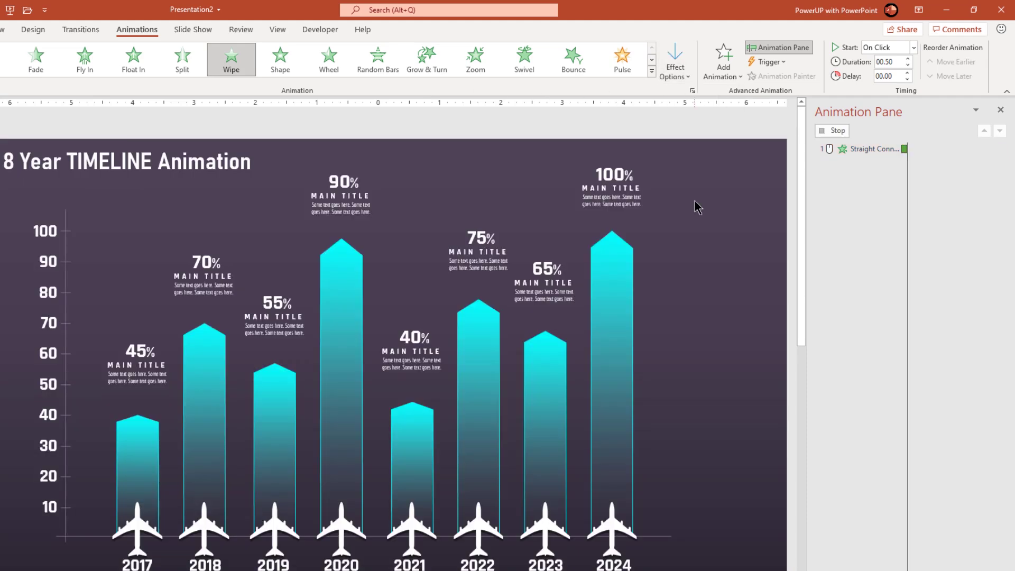
pyautogui.click(910, 59)
pyautogui.click(909, 59)
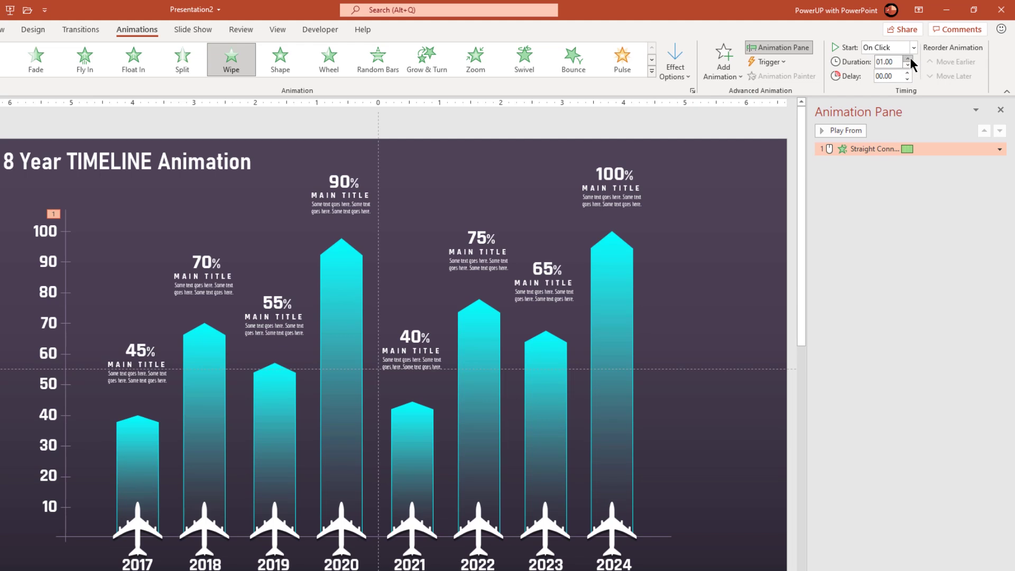
# Give the horizontal axis a 1.00 s Wipe From Right starting With Previous
pyautogui.click(664, 537)
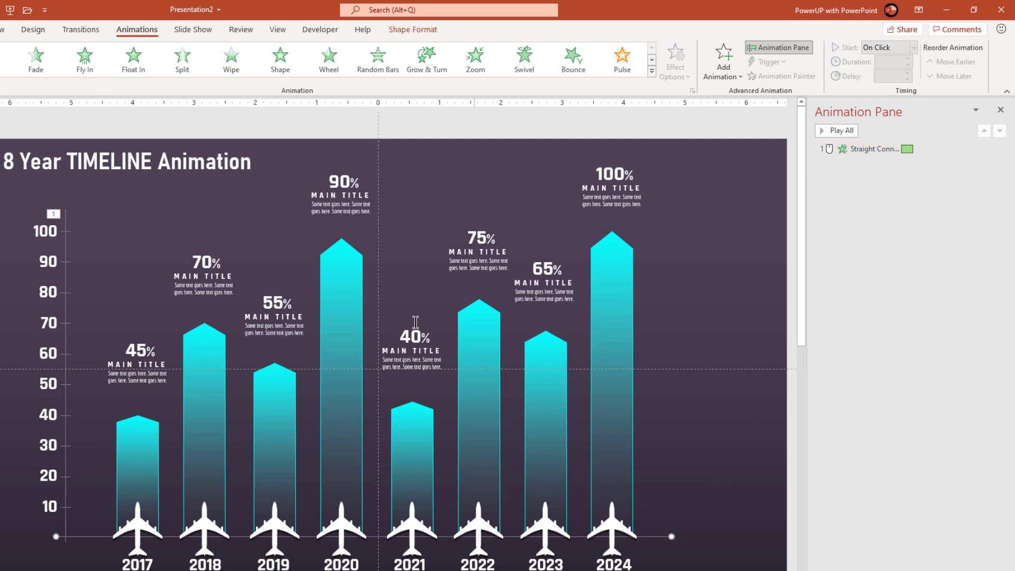
pyautogui.click(236, 64)
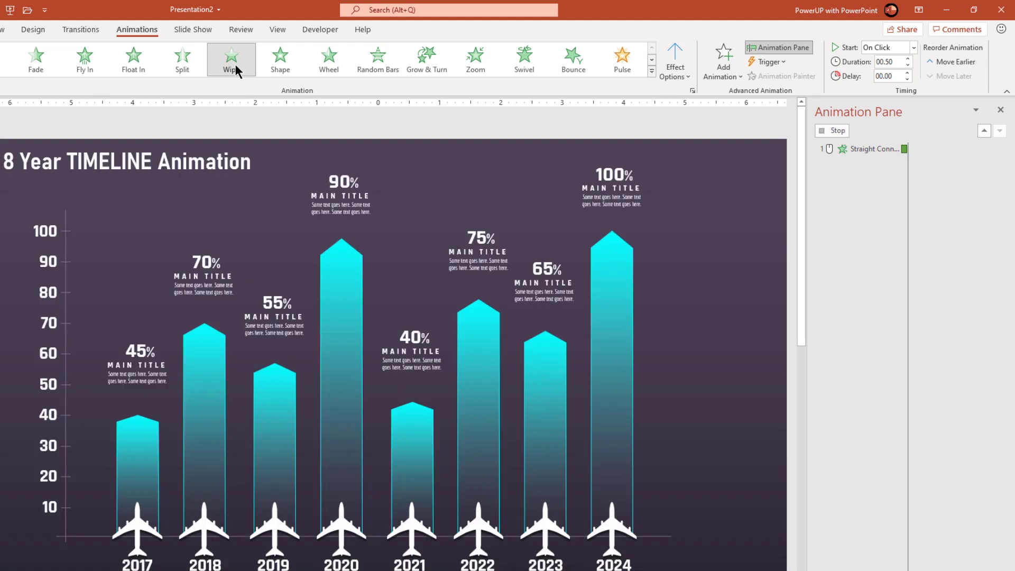
pyautogui.click(678, 79)
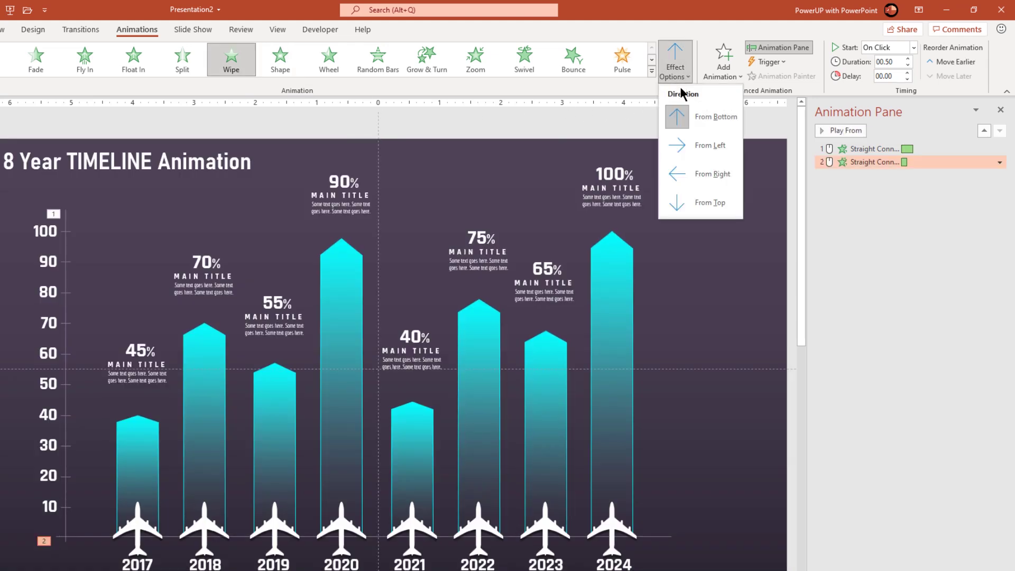
pyautogui.click(701, 175)
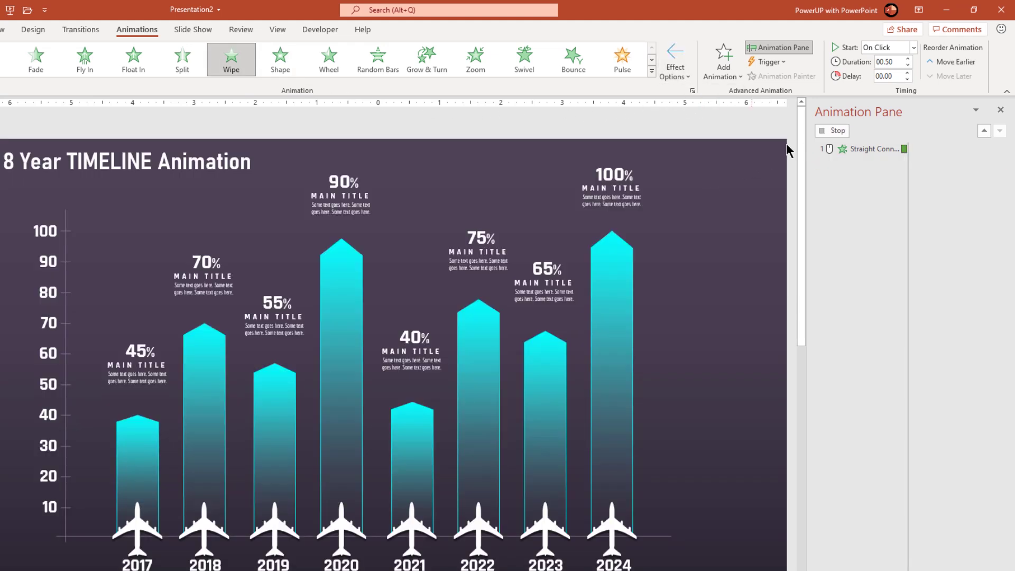
pyautogui.click(909, 59)
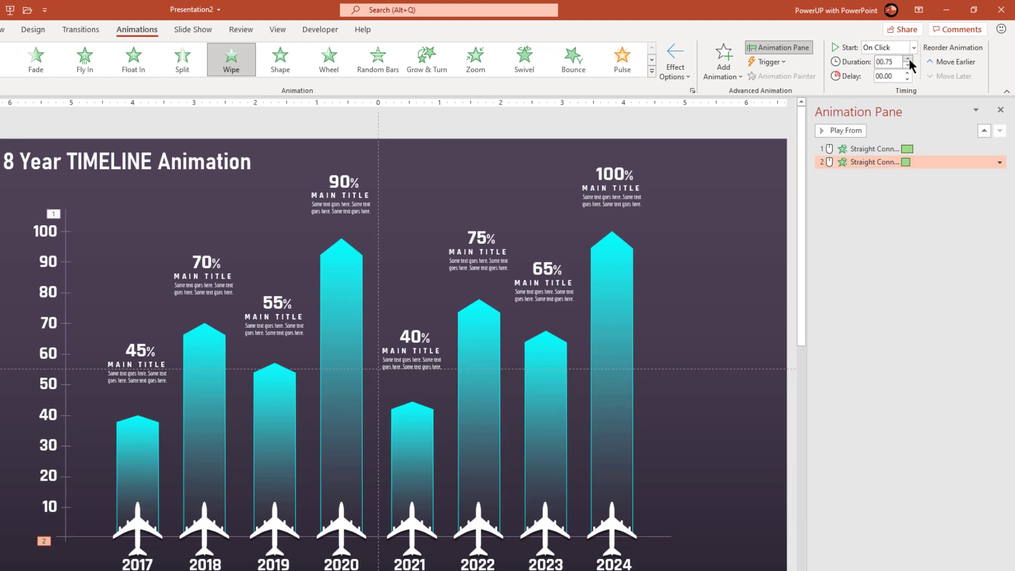
pyautogui.click(908, 59)
pyautogui.click(908, 46)
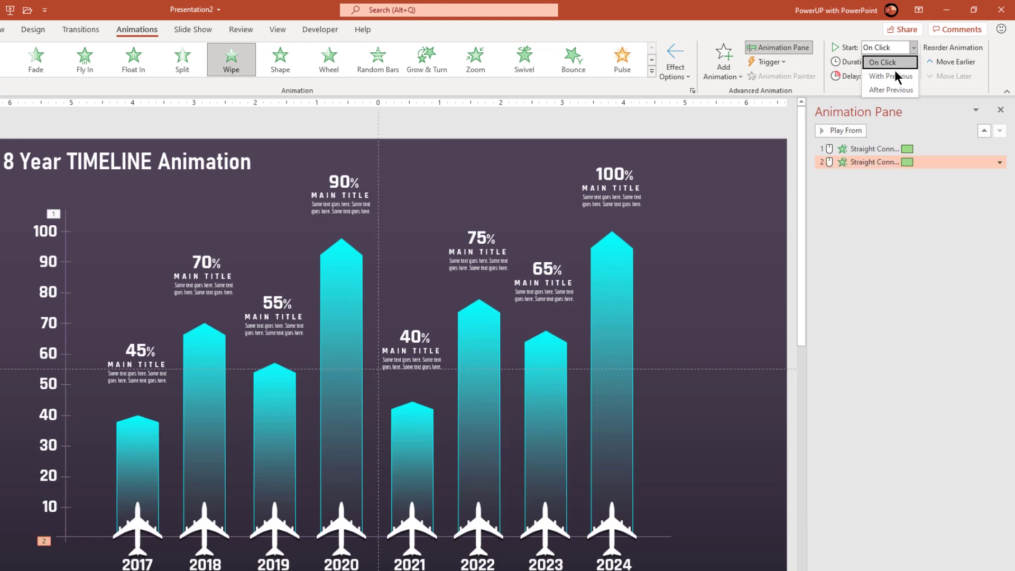
pyautogui.click(893, 71)
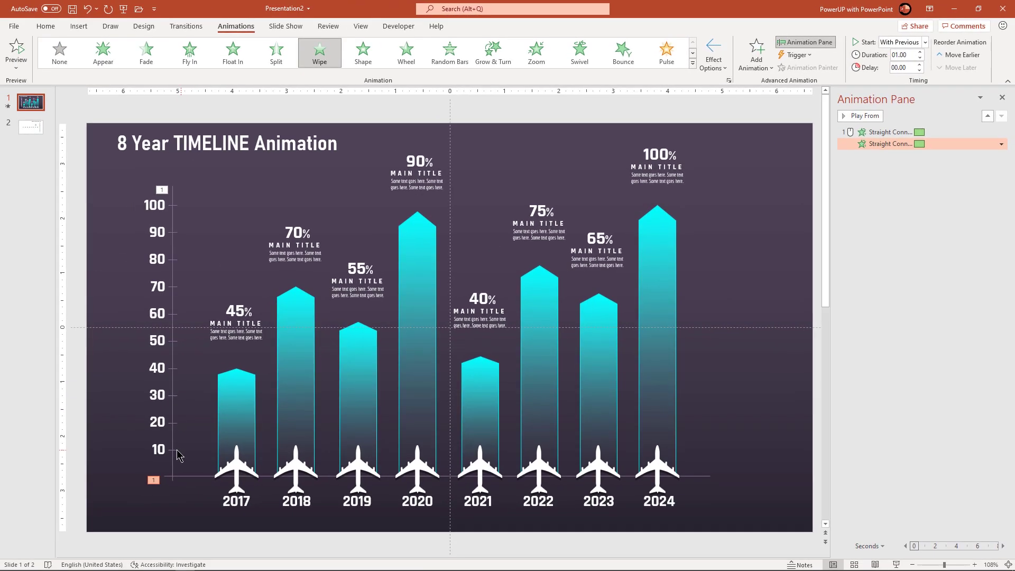
# Give the 10 tick mark a Fade entrance, After Previous, lasting 0.25 seconds
pyautogui.click(176, 450)
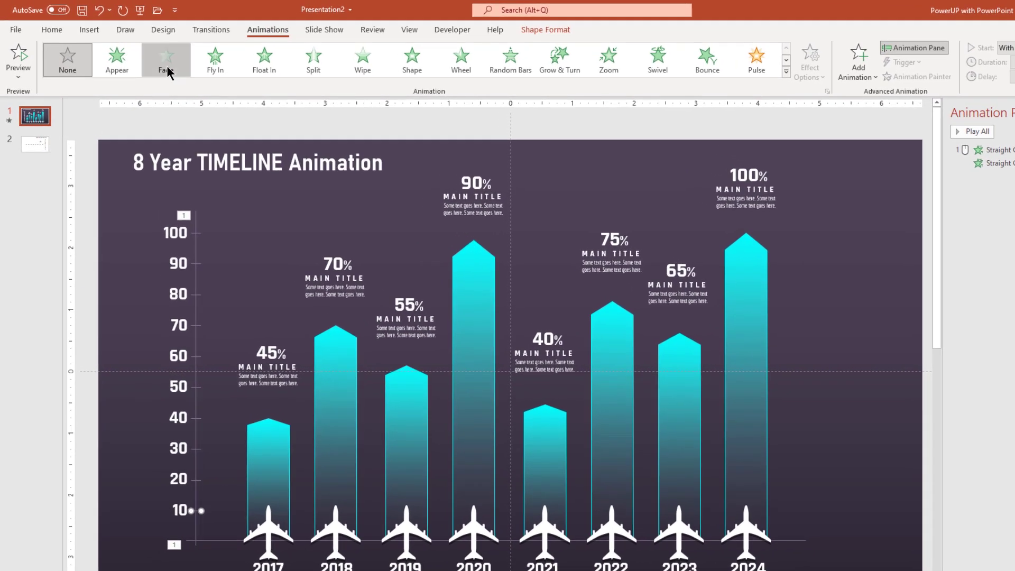
pyautogui.click(167, 71)
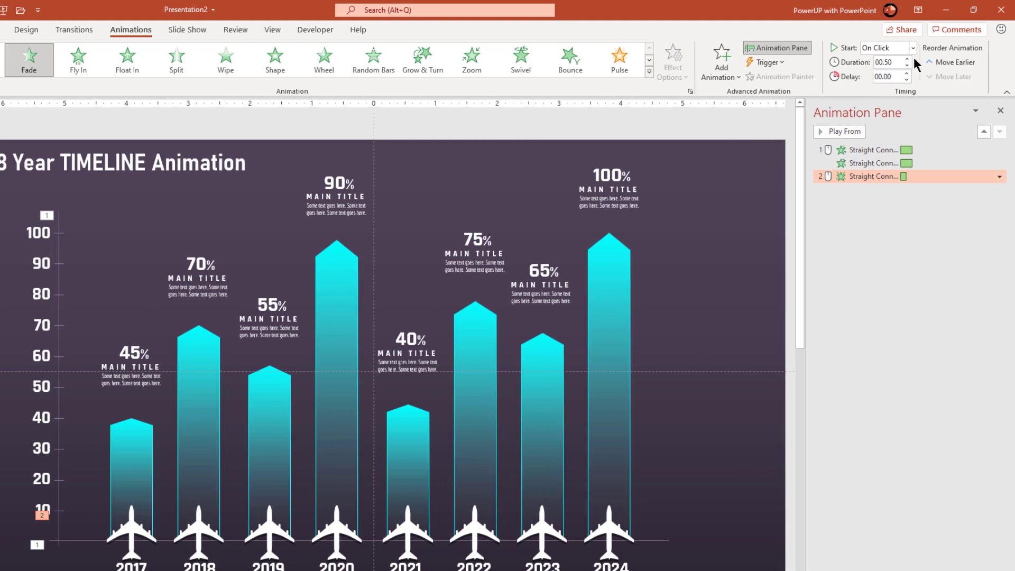
pyautogui.click(915, 48)
pyautogui.click(890, 90)
pyautogui.click(906, 64)
# Give the 10 axis label a Fade entrance With Previous, lasting 0.25 seconds
pyautogui.click(32, 501)
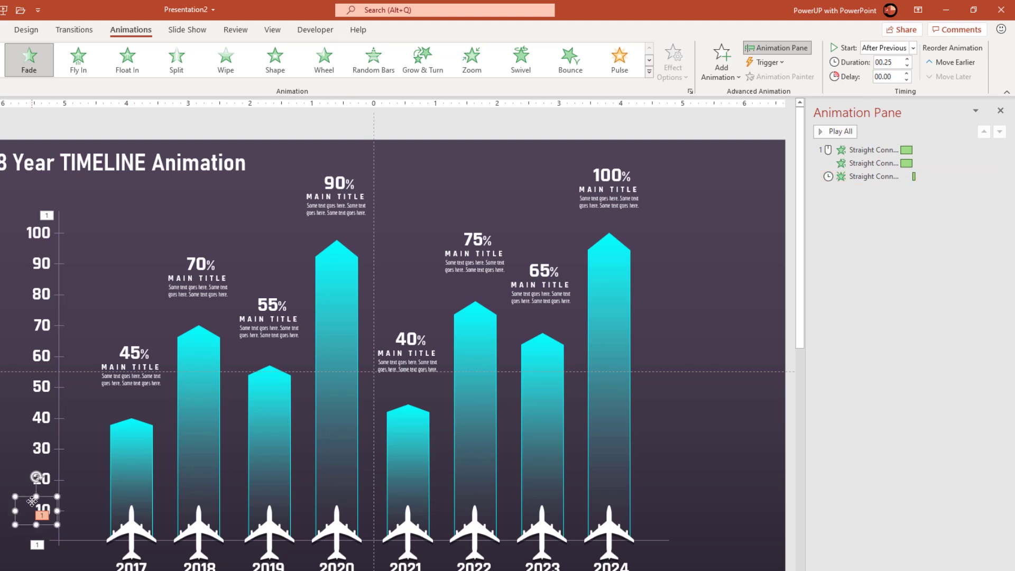
pyautogui.click(29, 69)
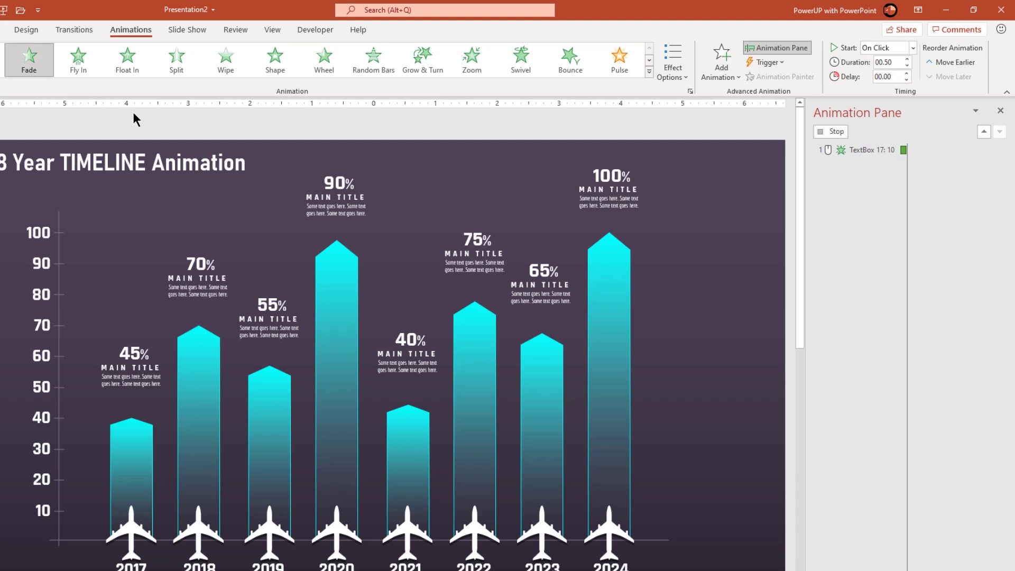
pyautogui.click(913, 47)
pyautogui.click(896, 73)
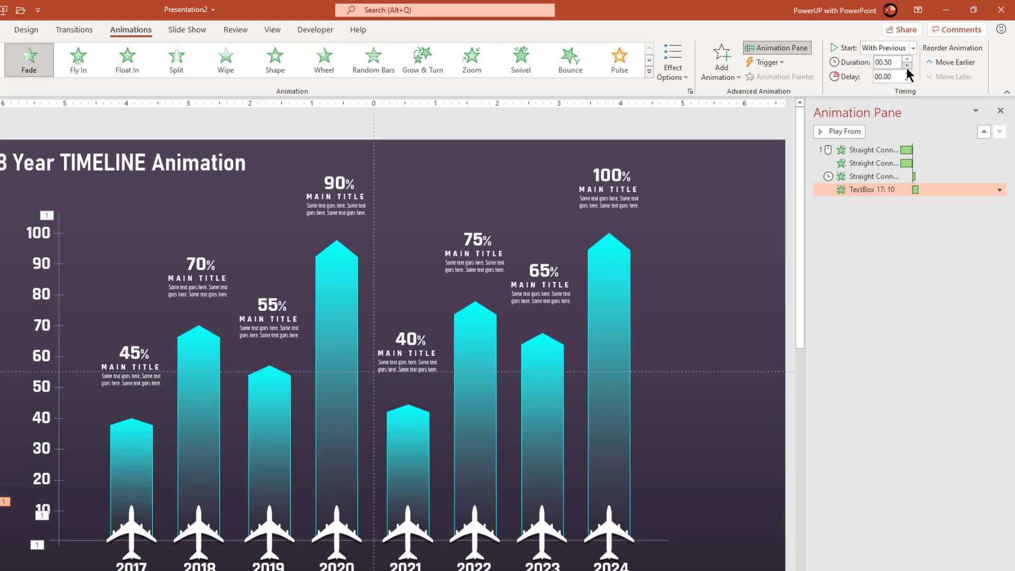
pyautogui.click(906, 66)
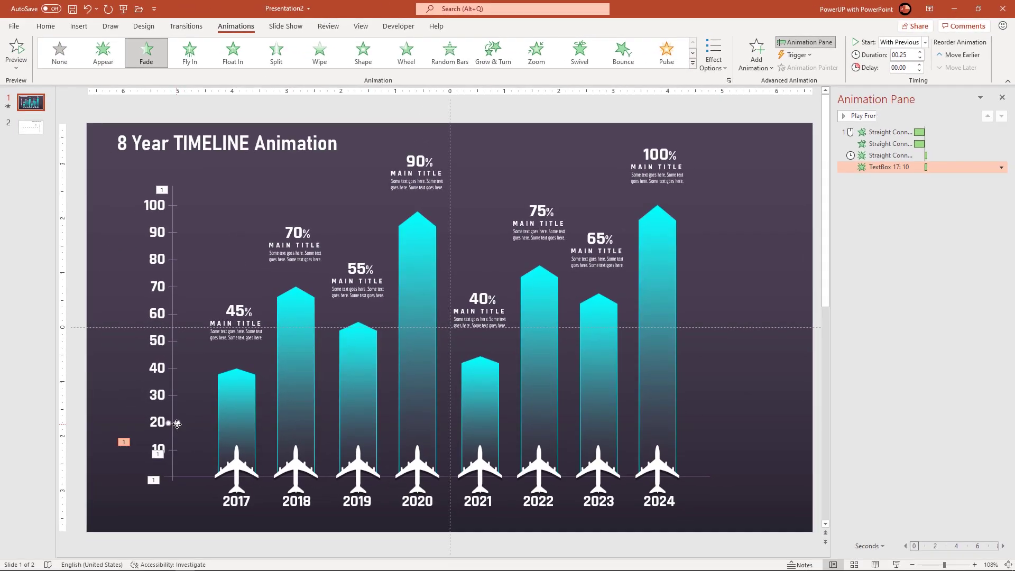
pyautogui.click(177, 423)
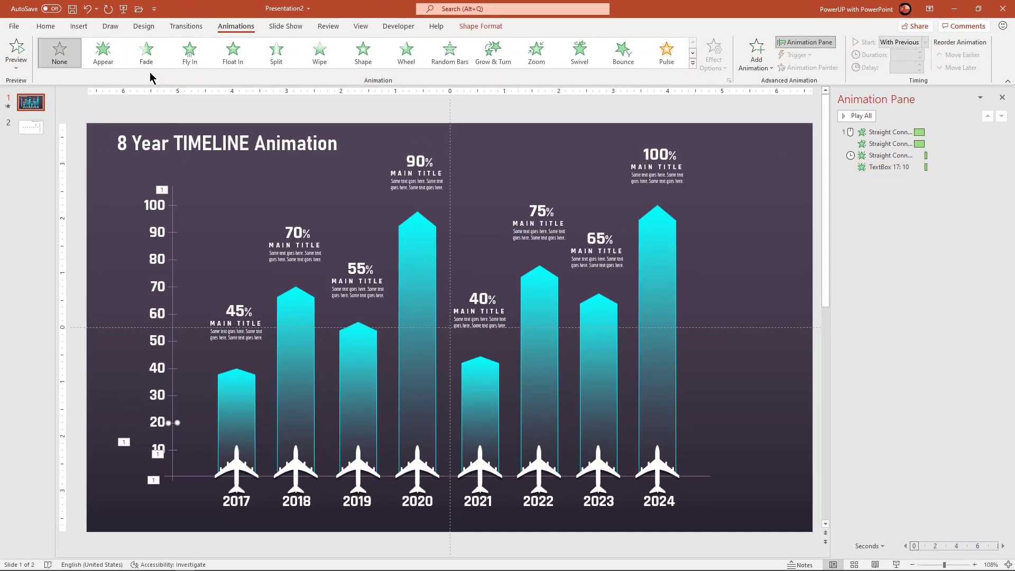
# Fade in the 20 tick After Previous and the 20 label With Previous
pyautogui.click(146, 56)
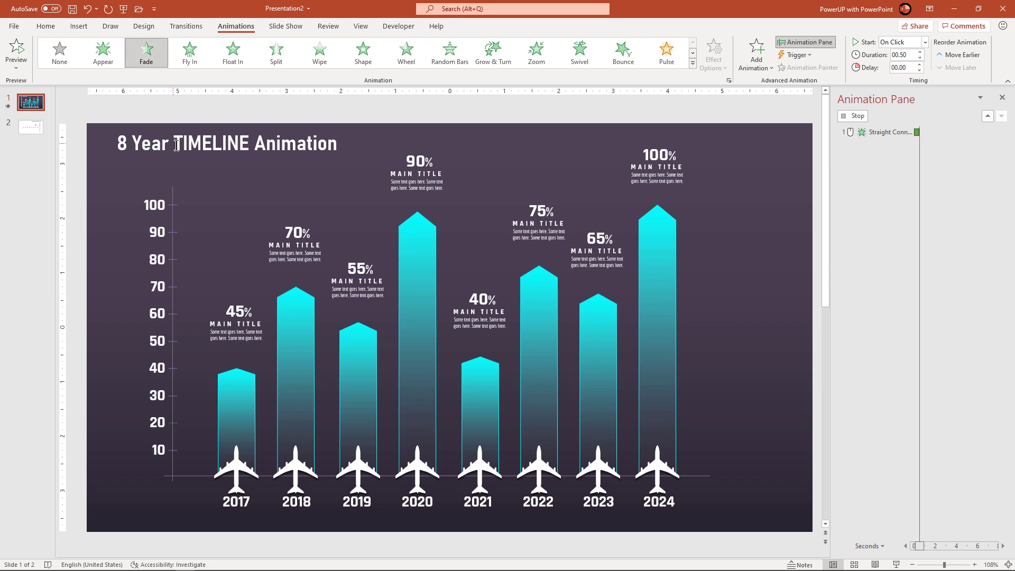
pyautogui.click(925, 42)
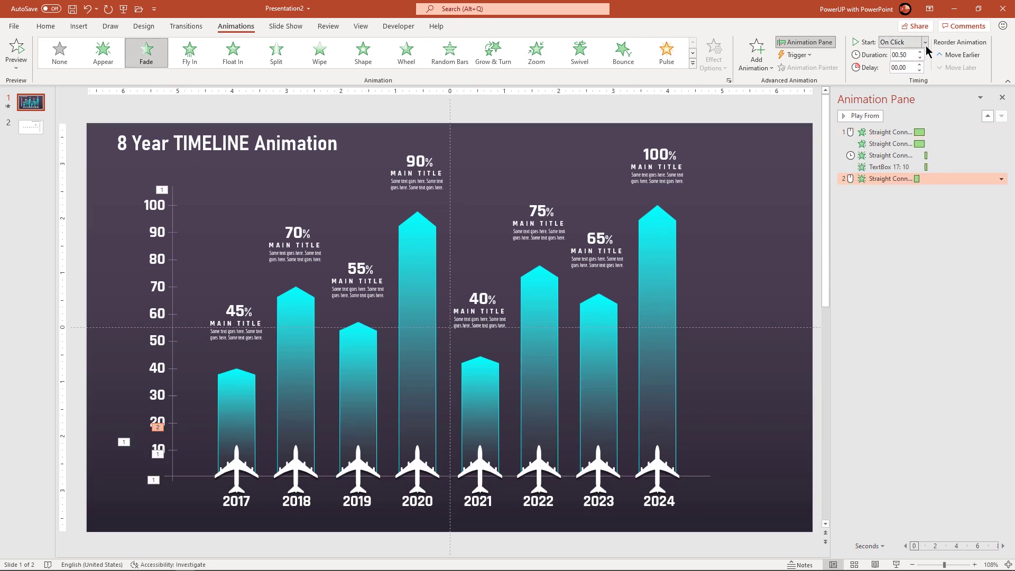
pyautogui.click(902, 78)
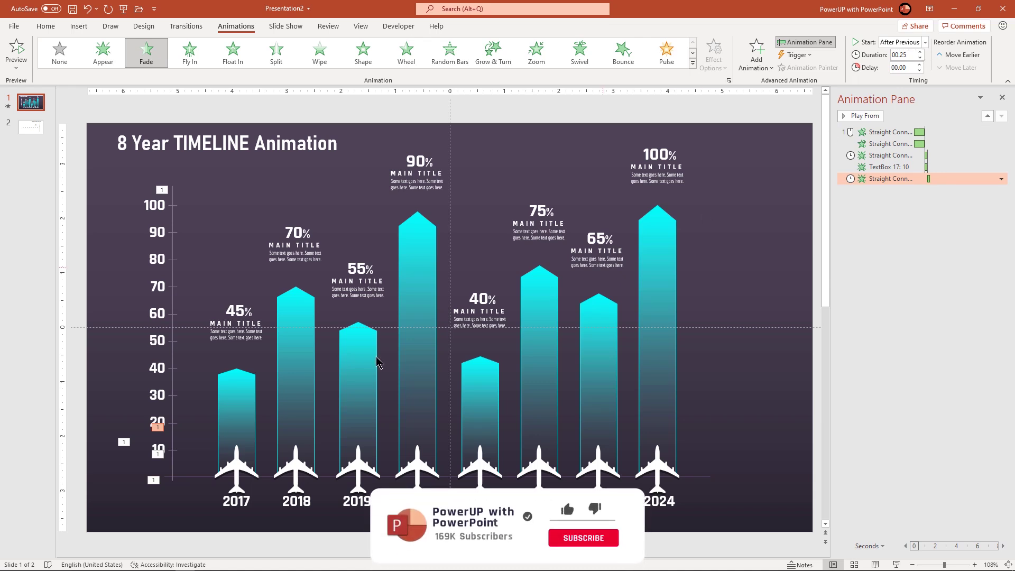
pyautogui.click(151, 414)
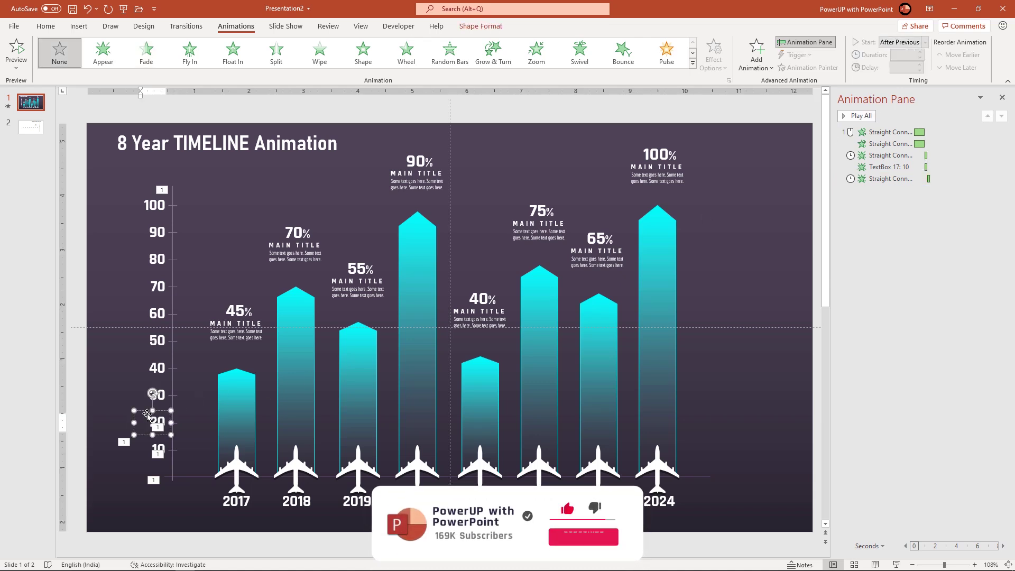
pyautogui.click(147, 59)
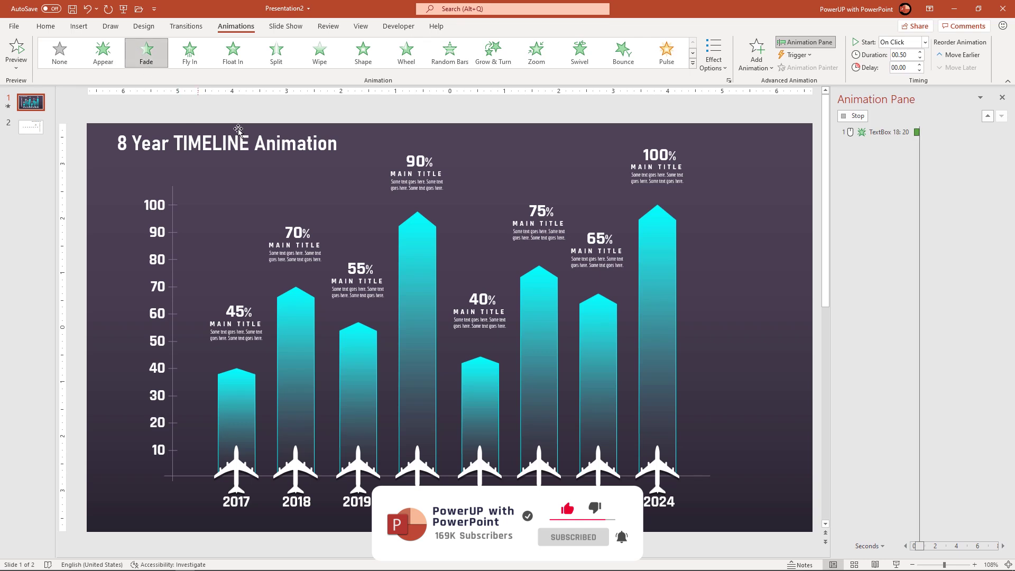
pyautogui.click(926, 43)
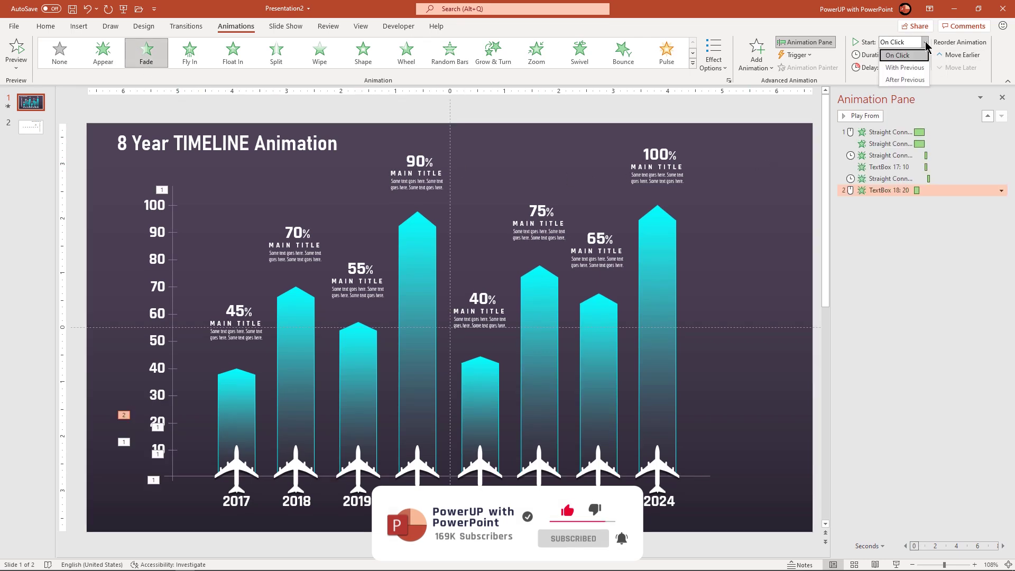
pyautogui.click(905, 60)
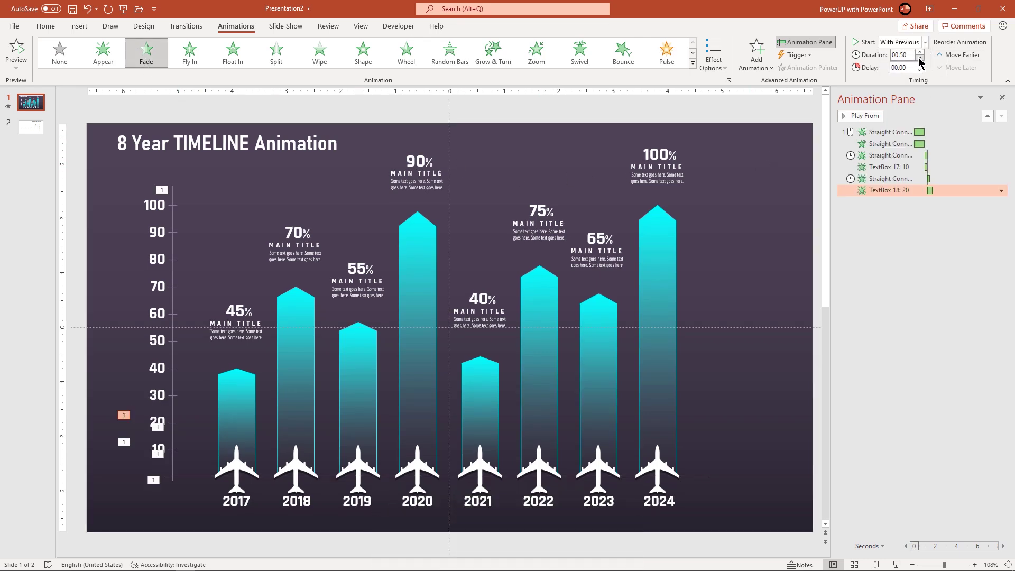
# Copy the 20 tick and label fades onto the 30 tick and label with Animation Painter
pyautogui.click(174, 423)
pyautogui.click(176, 423)
pyautogui.keyDown('ctrl'); pyautogui.scroll(3, 175, 424); pyautogui.keyUp('ctrl')
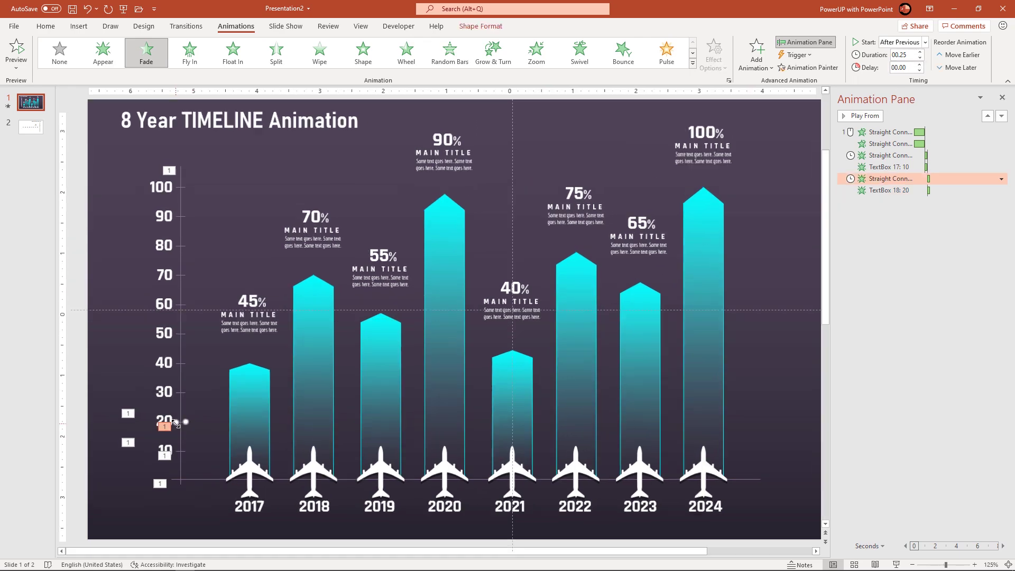
pyautogui.keyDown('ctrl'); pyautogui.scroll(4, 175, 424); pyautogui.keyUp('ctrl')
pyautogui.keyDown('ctrl'); pyautogui.scroll(4, 176, 424); pyautogui.keyUp('ctrl')
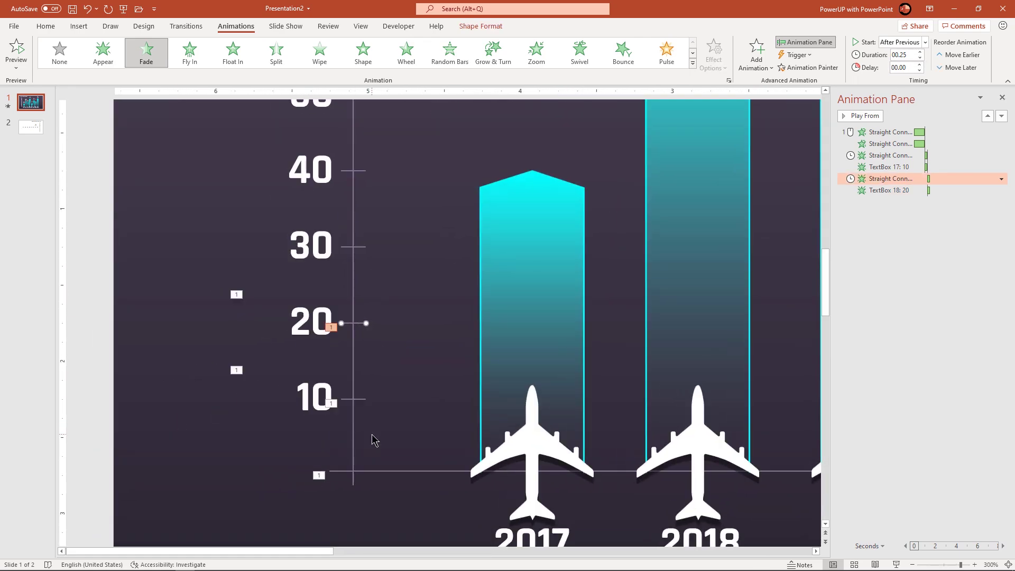
pyautogui.scroll(1, 374, 440)
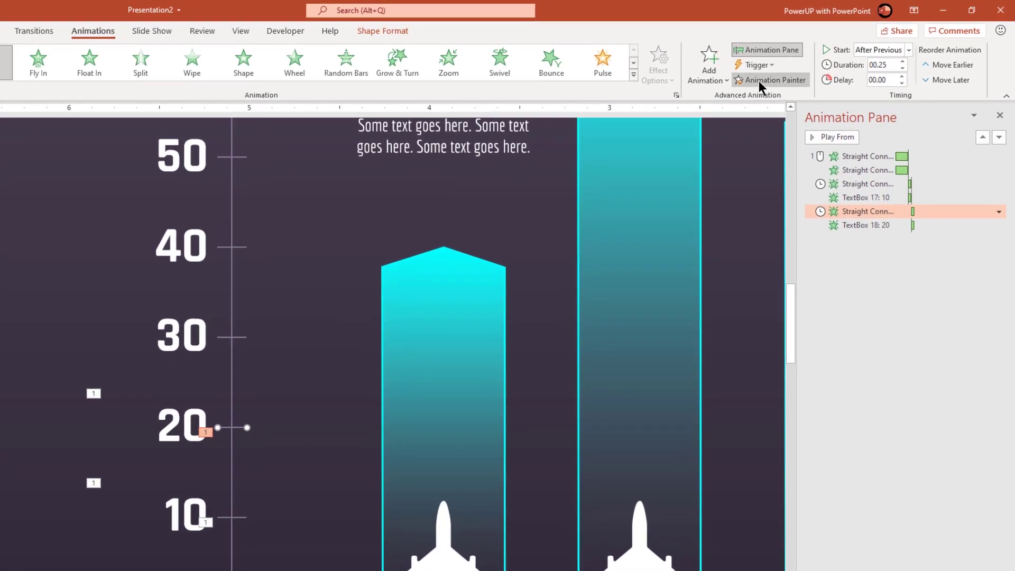
pyautogui.click(760, 81)
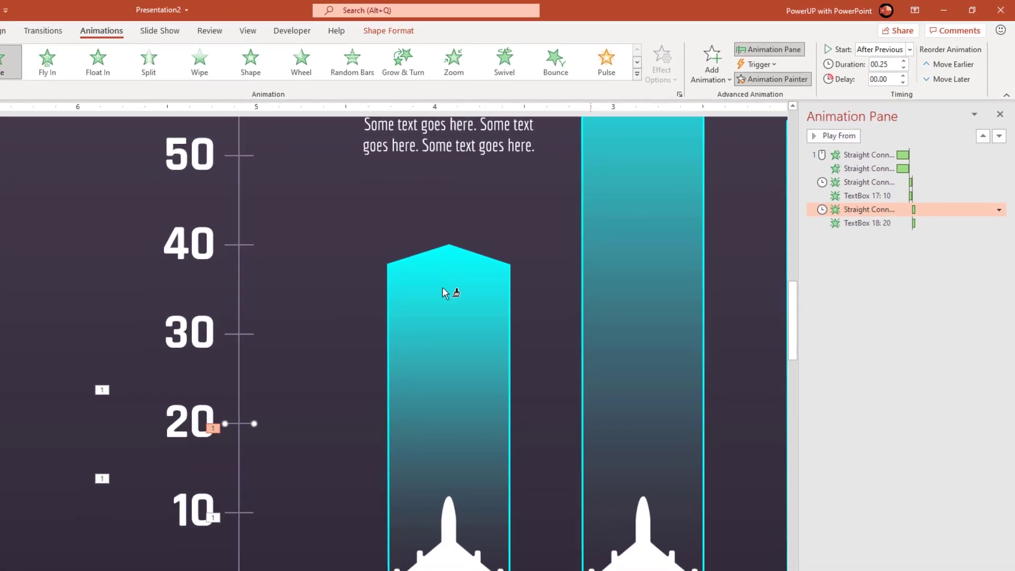
pyautogui.click(362, 288)
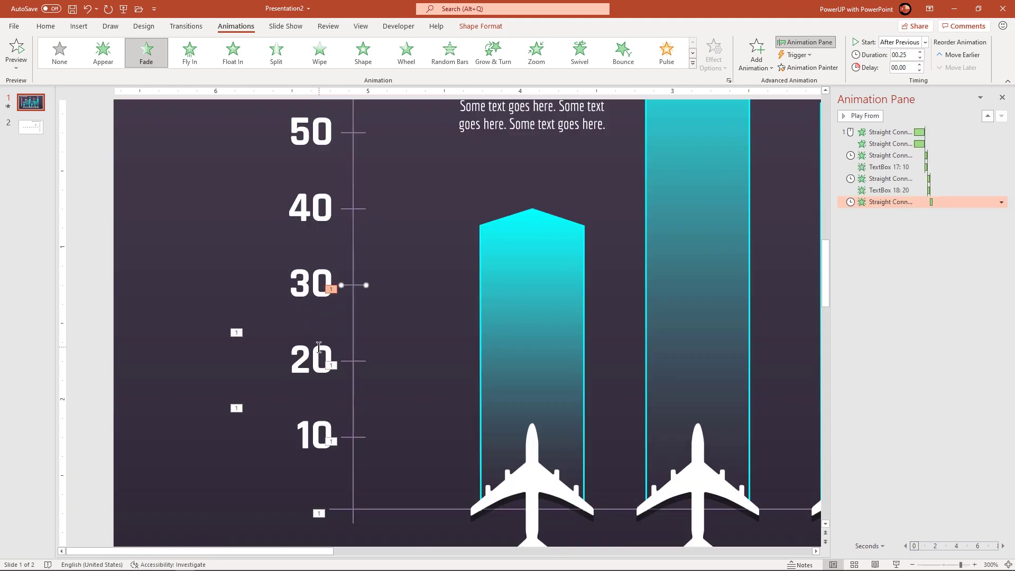
pyautogui.click(318, 347)
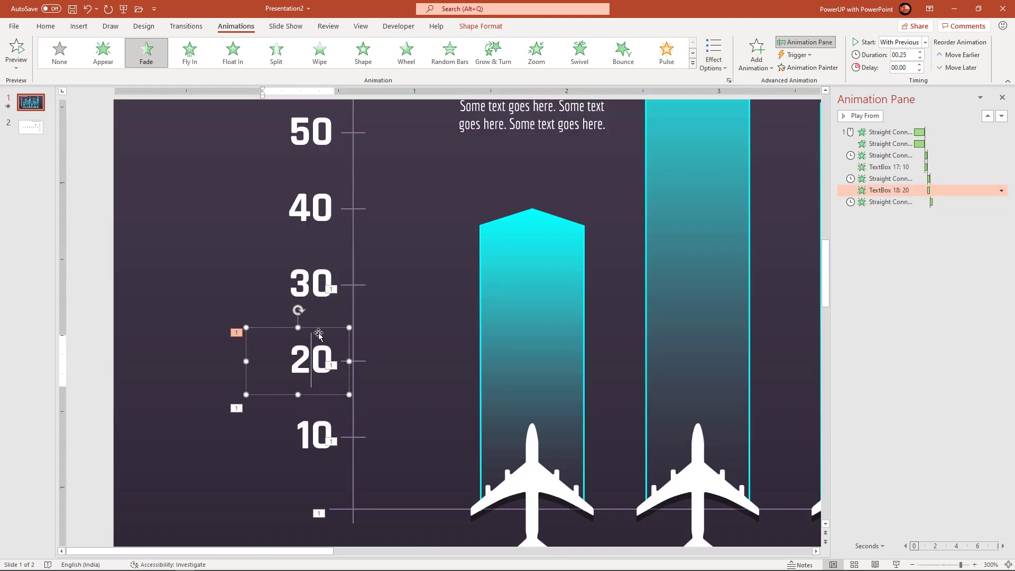
pyautogui.click(801, 68)
pyautogui.click(302, 285)
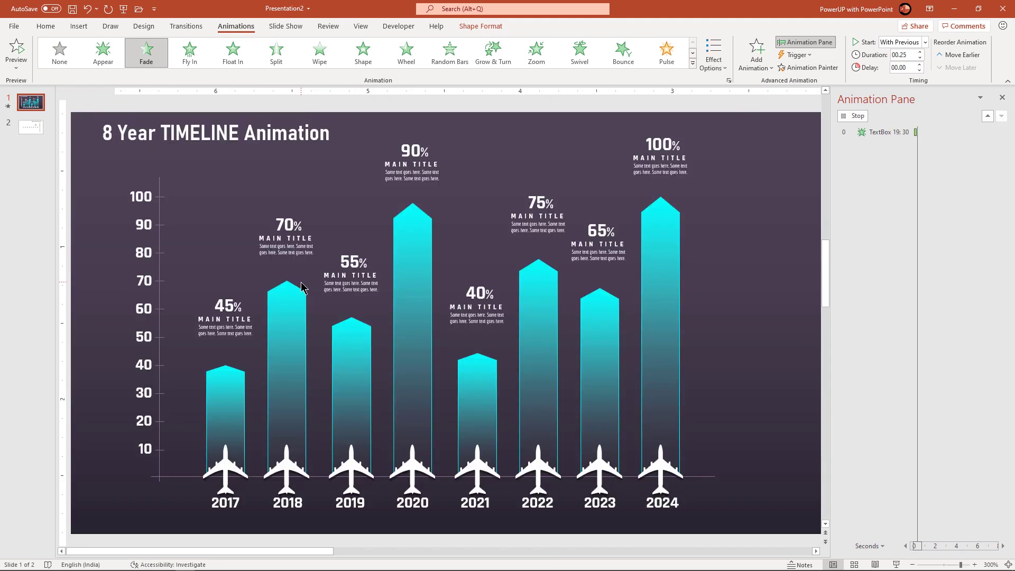
# Paint the fade animations onto the 40 and 50 ticks and labels, and the 60 tick
pyautogui.keyDown('ctrl'); pyautogui.scroll(-5, 275, 335); pyautogui.keyUp('ctrl')
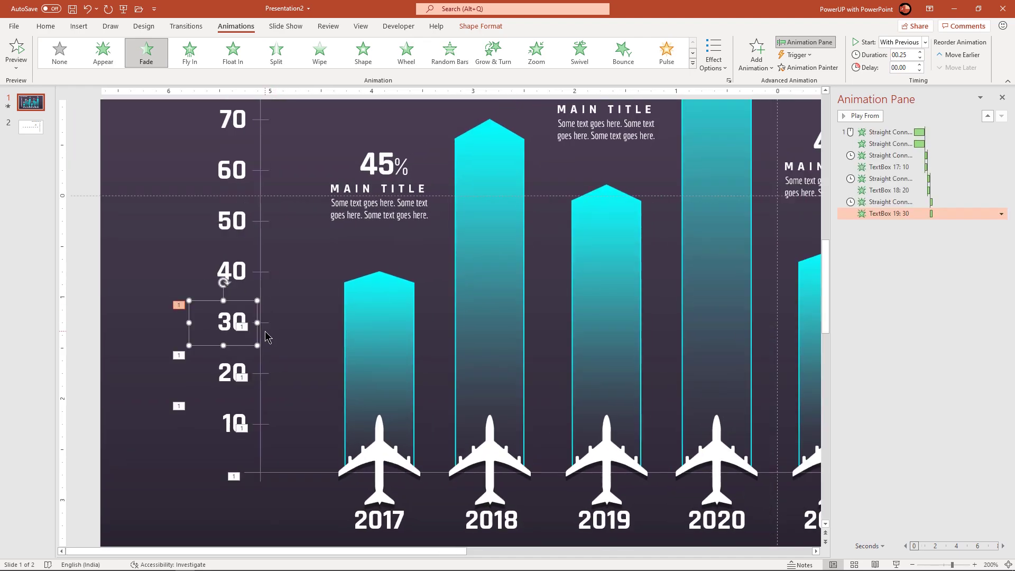
pyautogui.click(264, 324)
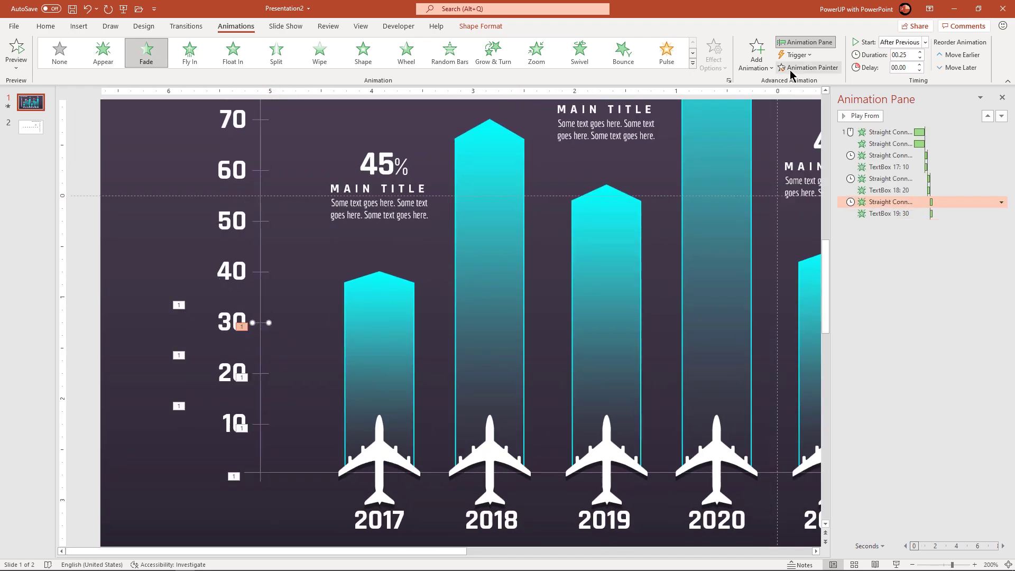
pyautogui.click(809, 67)
pyautogui.click(265, 272)
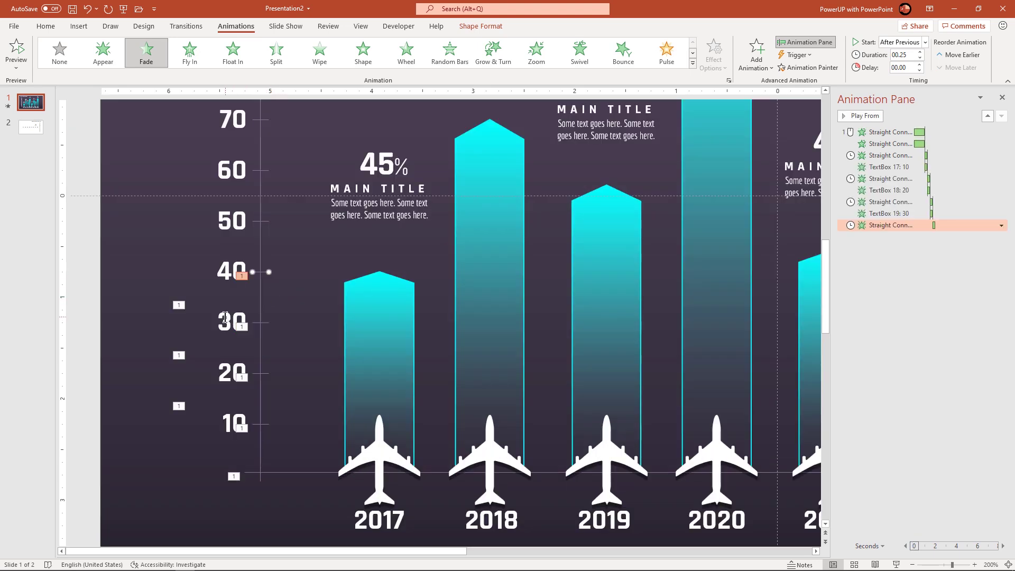
pyautogui.click(225, 317)
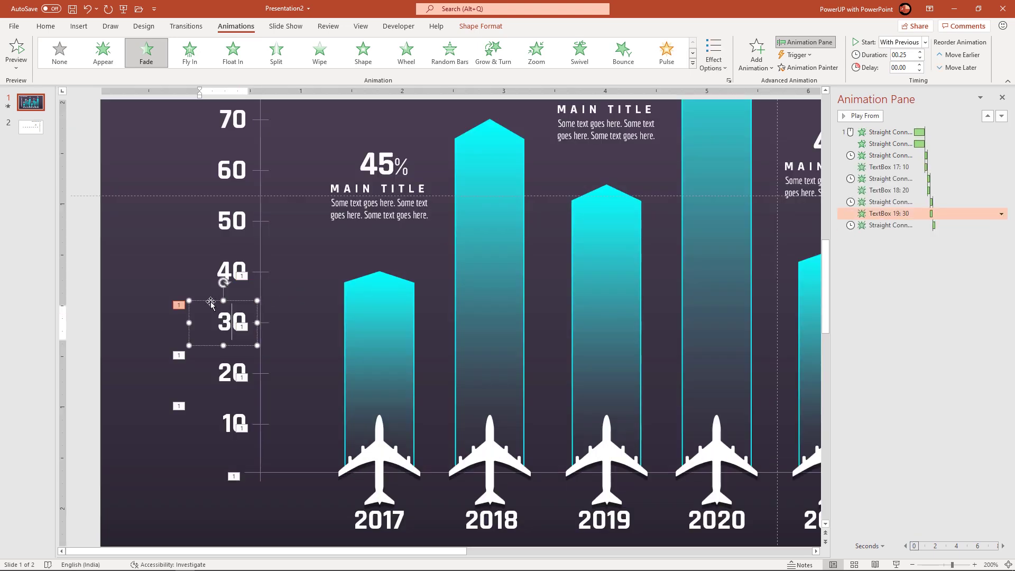
pyautogui.click(808, 68)
pyautogui.click(219, 267)
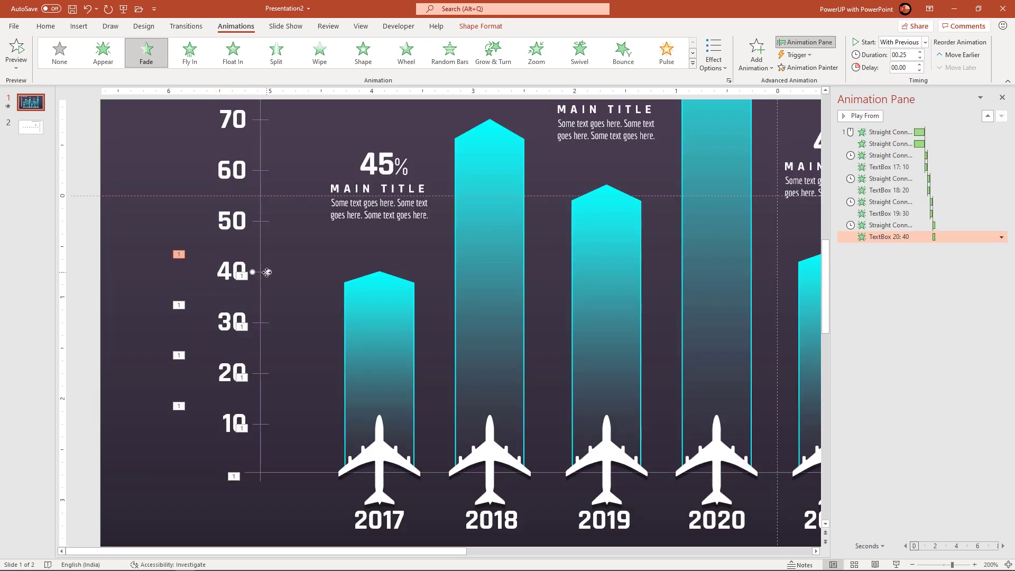
pyautogui.click(161, 366)
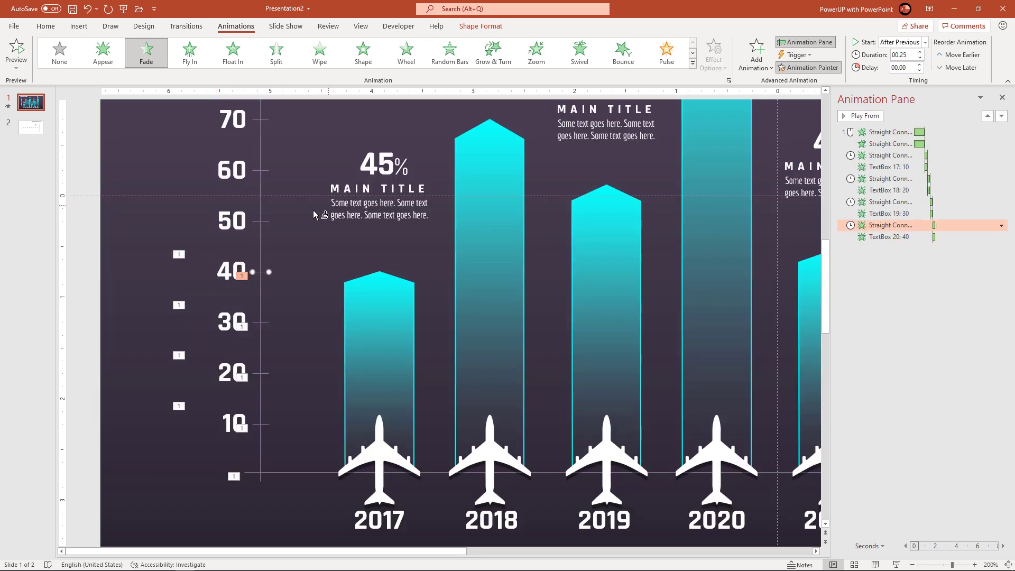
pyautogui.click(262, 224)
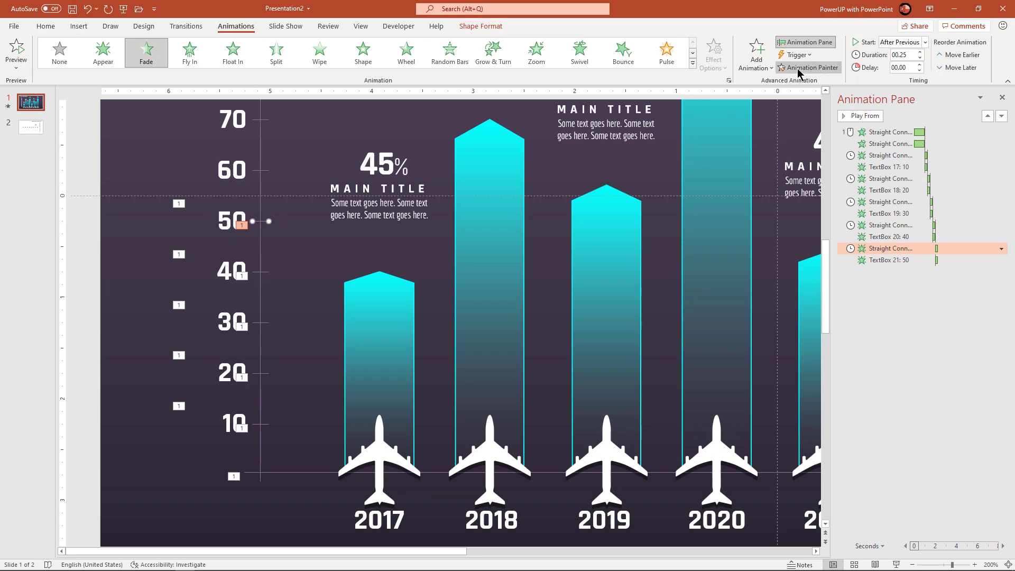
pyautogui.click(265, 170)
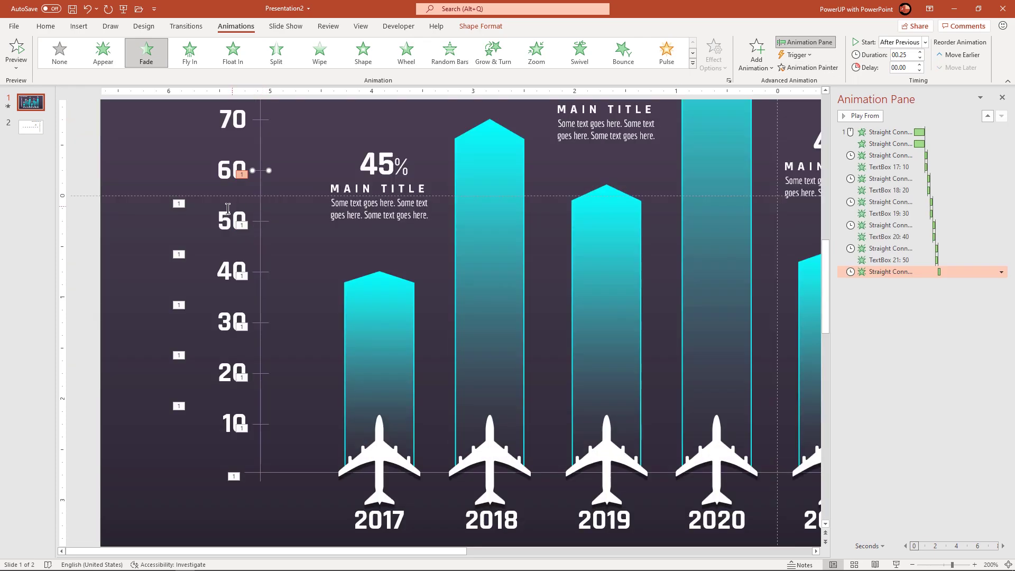
# Paint the fade animations onto the 70 and 80 ticks and labels, and the 90 tick
pyautogui.scroll(2, 687, 106)
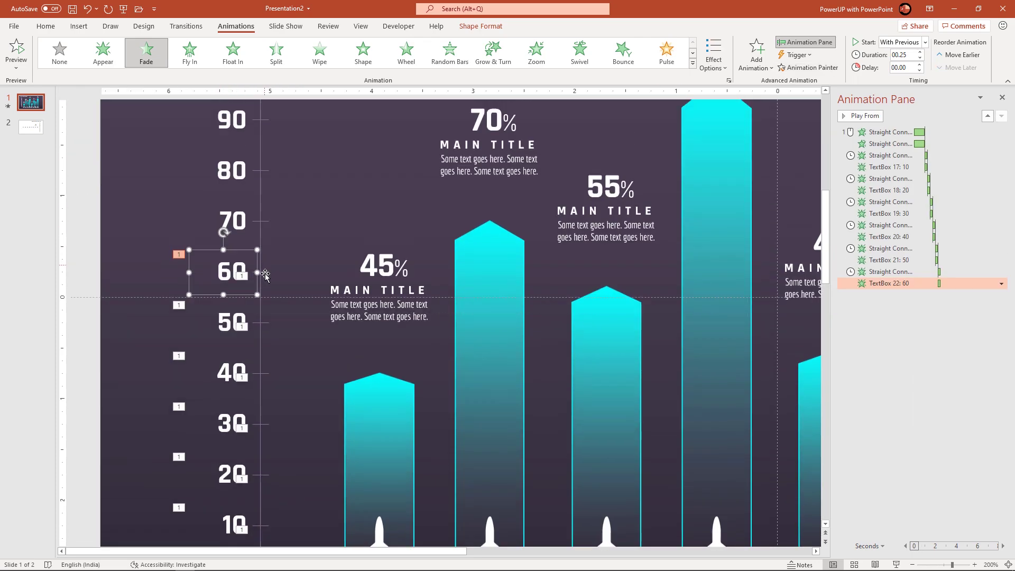
pyautogui.click(808, 67)
pyautogui.click(265, 222)
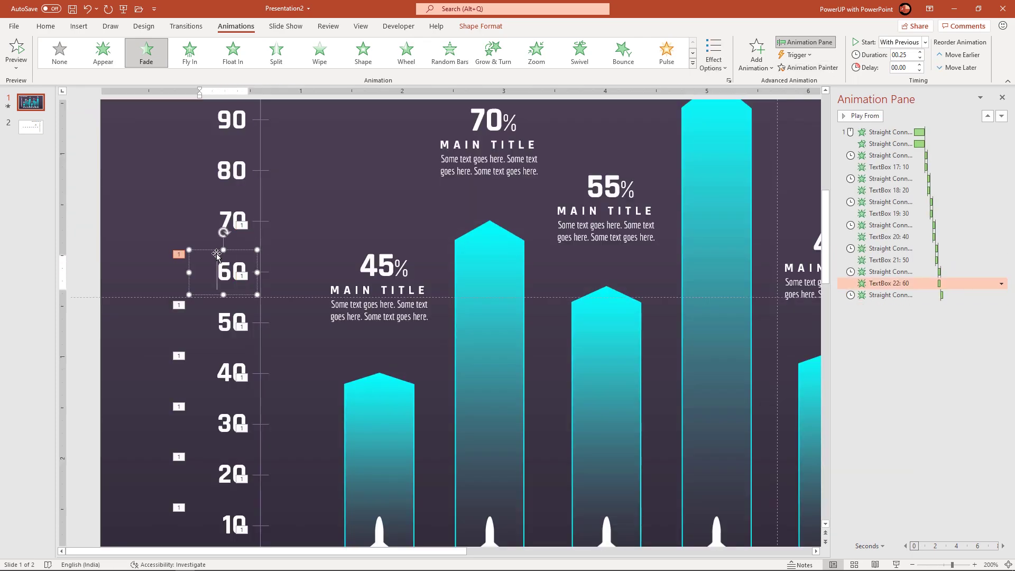
pyautogui.click(233, 221)
pyautogui.scroll(3, 275, 253)
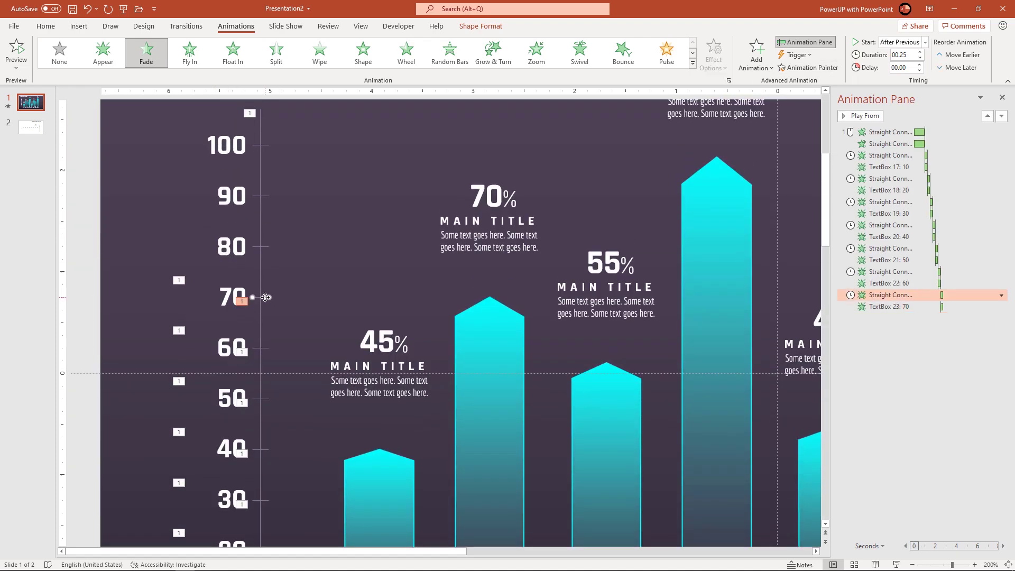
pyautogui.click(269, 245)
pyautogui.click(808, 67)
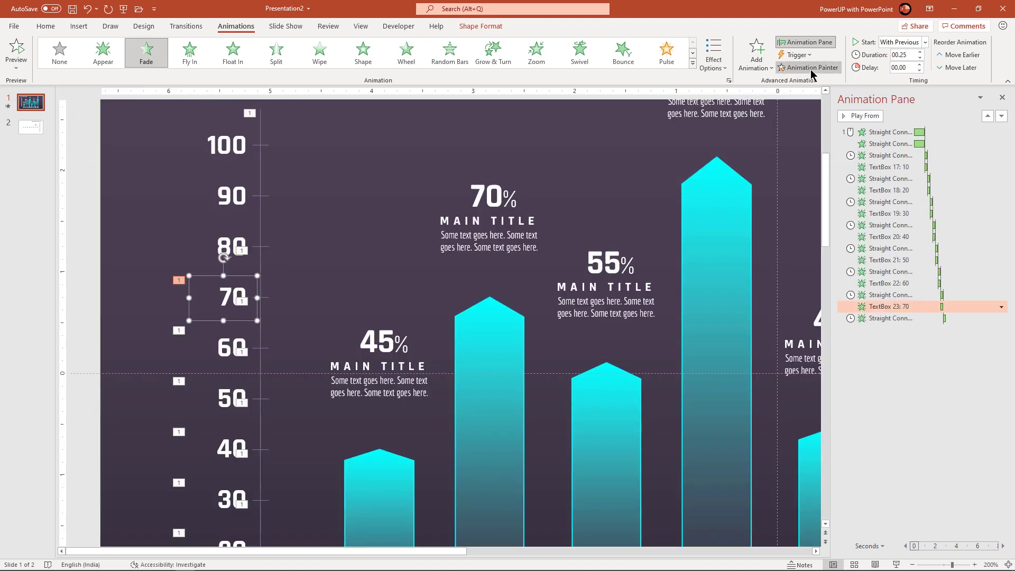
pyautogui.click(222, 244)
pyautogui.click(268, 245)
pyautogui.click(807, 67)
pyautogui.click(265, 196)
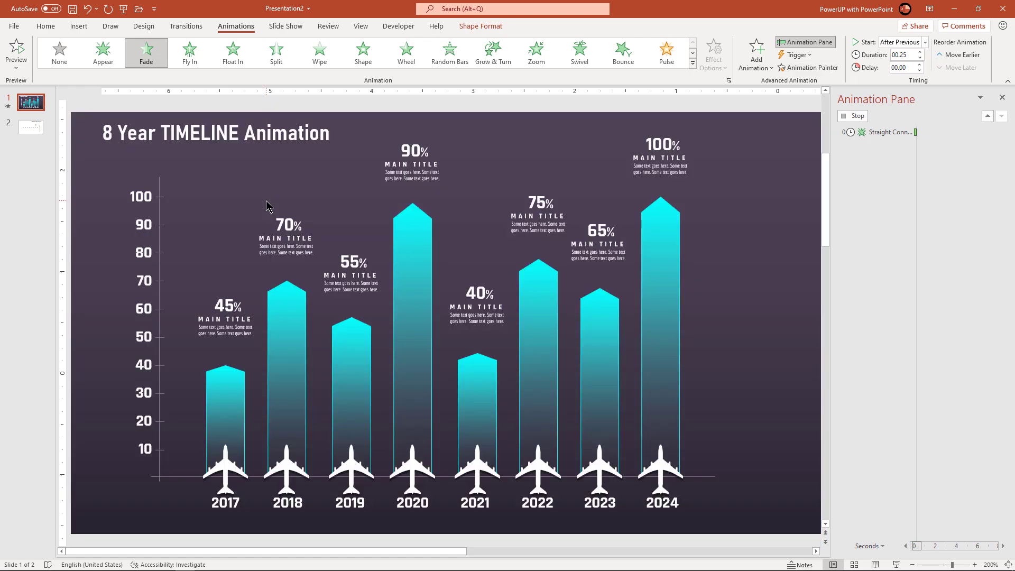
# Paint the fade animations onto the 90 label and the 100 tick and label
pyautogui.click(222, 225)
pyautogui.hotkey('alt', 'shift', 'c')
pyautogui.click(228, 195)
pyautogui.click(265, 196)
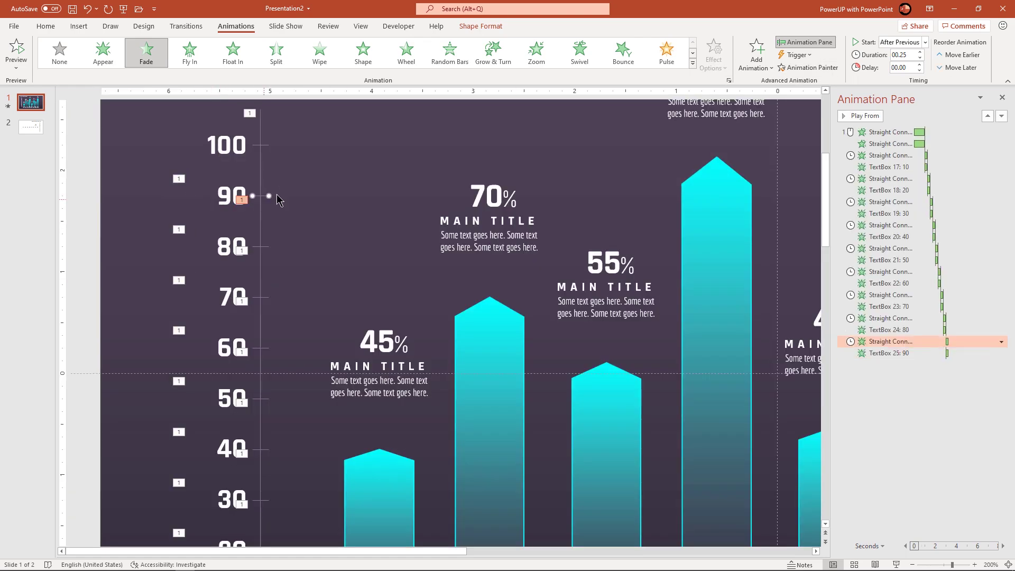
pyautogui.hotkey('alt', 'shift', 'c')
pyautogui.click(273, 145)
pyautogui.click(241, 181)
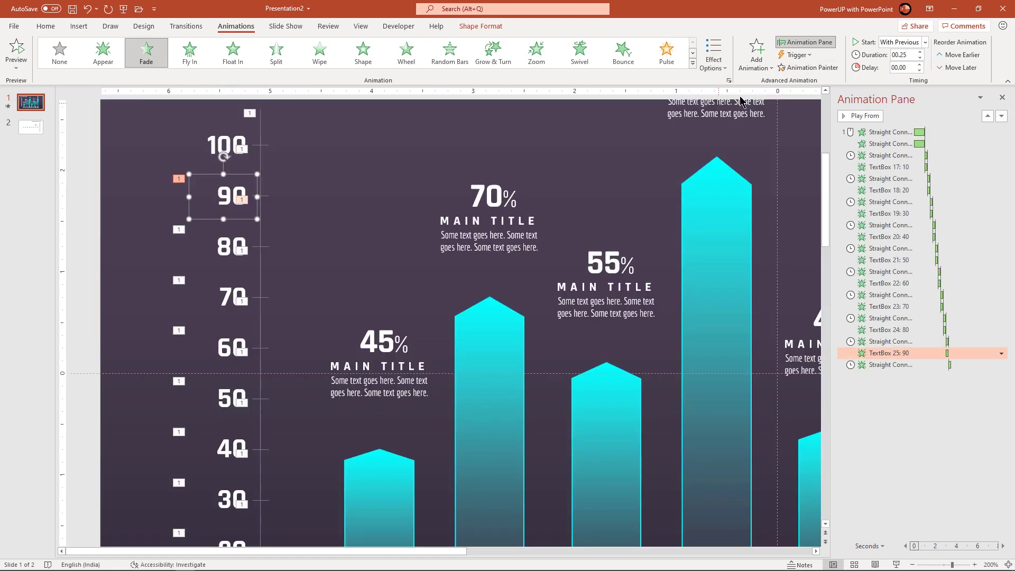
pyautogui.hotkey('alt', 'shift', 'c')
pyautogui.click(218, 144)
pyautogui.scroll(-5, 252, 225)
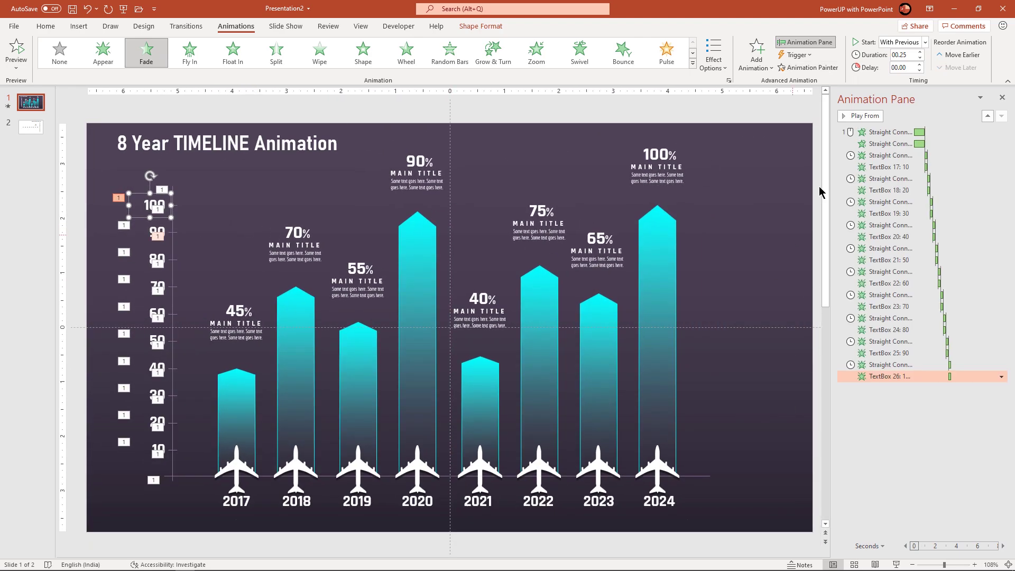
# Play the slide's animations from the first item to review the axis fades
pyautogui.click(887, 133)
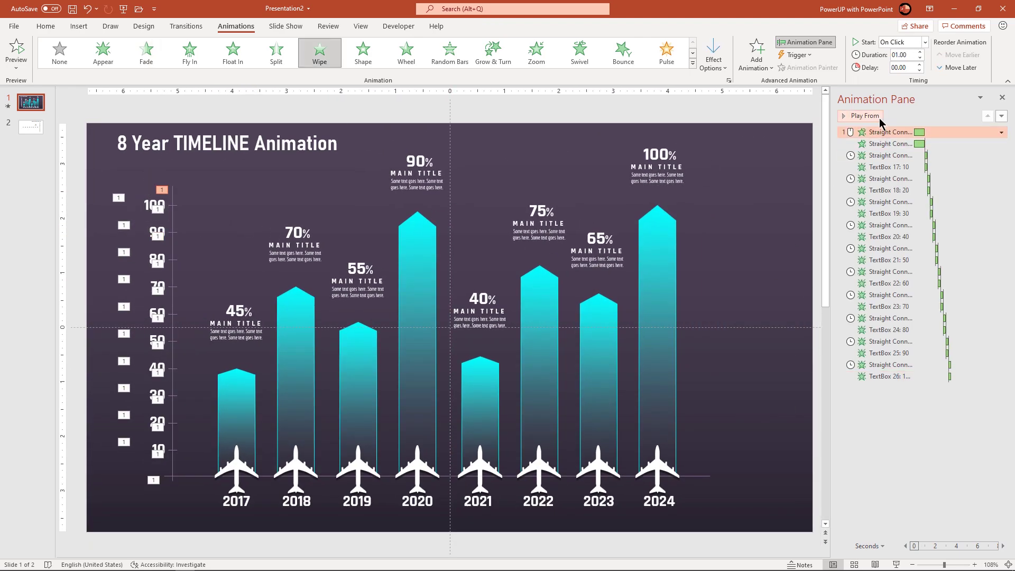
pyautogui.click(880, 120)
pyautogui.click(751, 373)
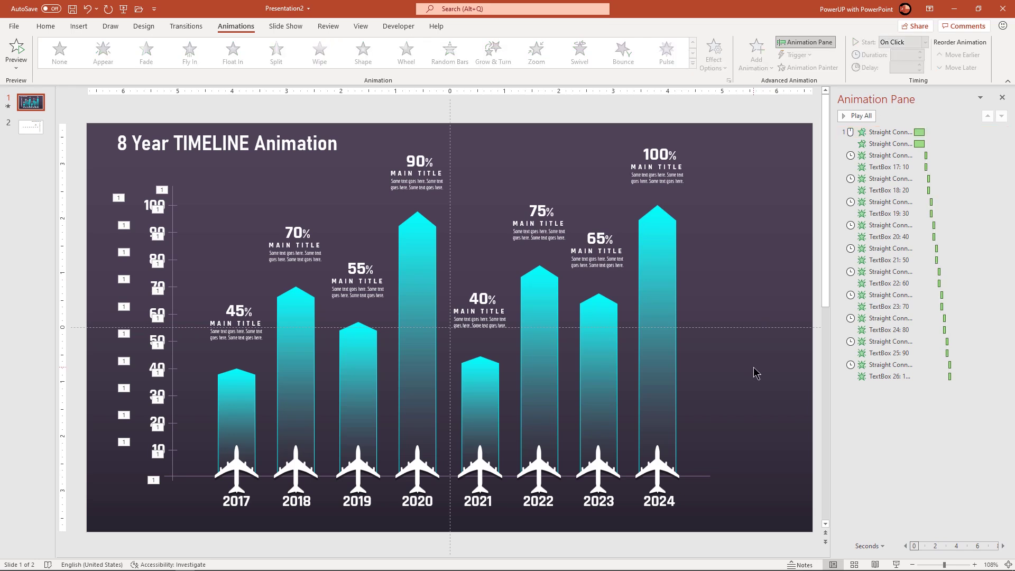
# Give the 2017 year label a Zoom entrance starting on click
pyautogui.click(253, 512)
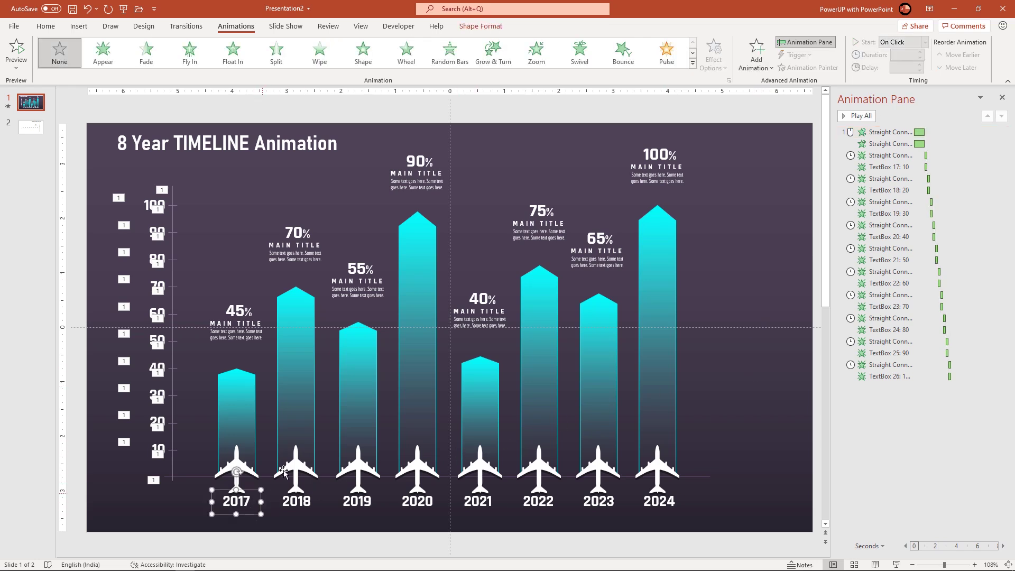
pyautogui.click(535, 60)
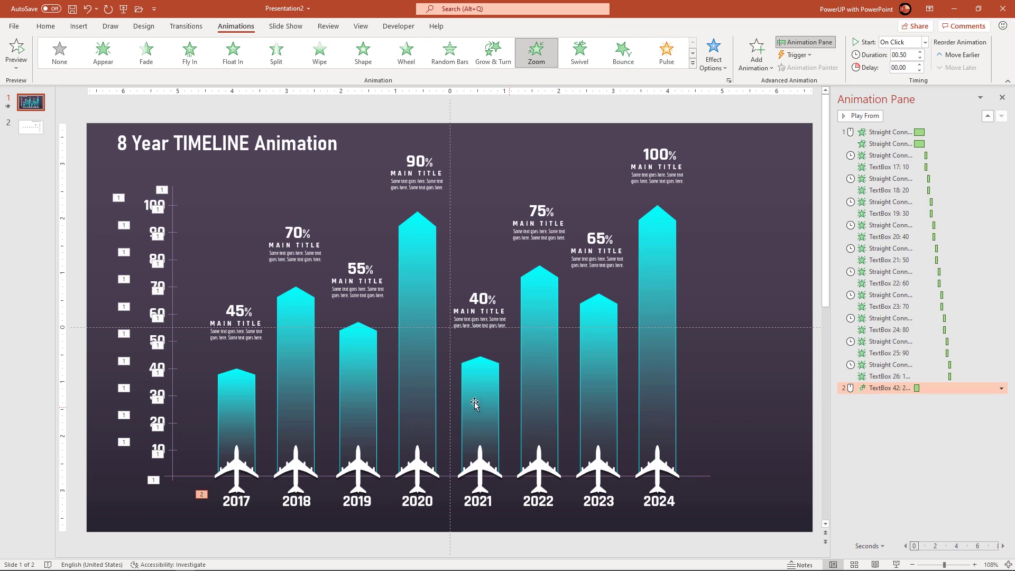
pyautogui.click(234, 386)
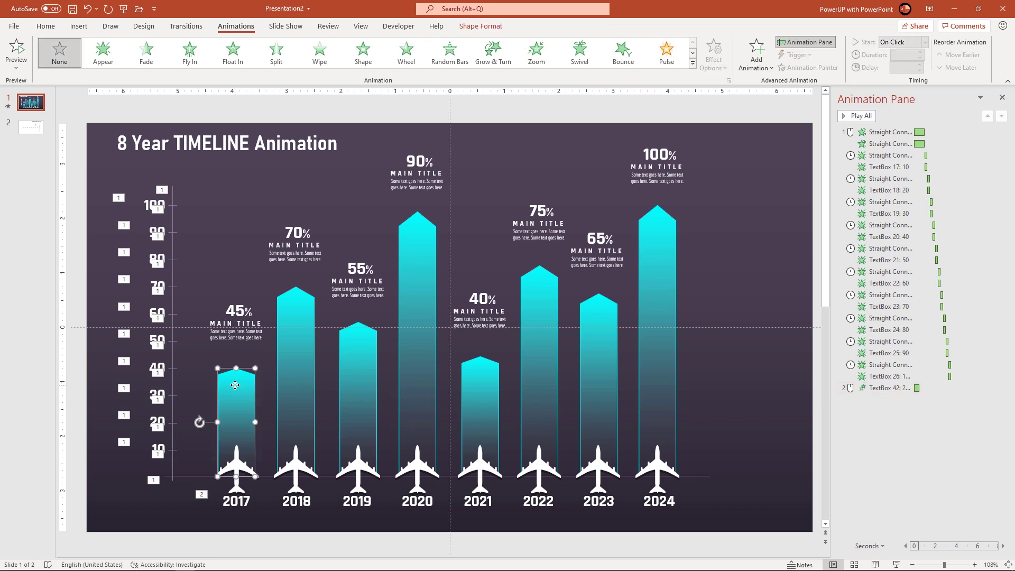
# Apply the Stretch entrance effect to the 2017 bar
pyautogui.click(692, 63)
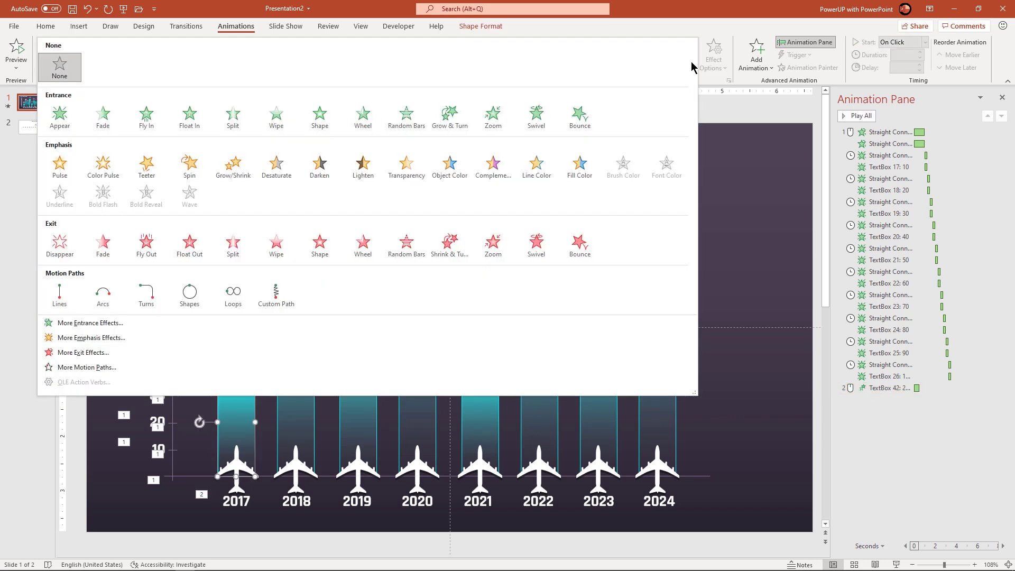
pyautogui.click(95, 328)
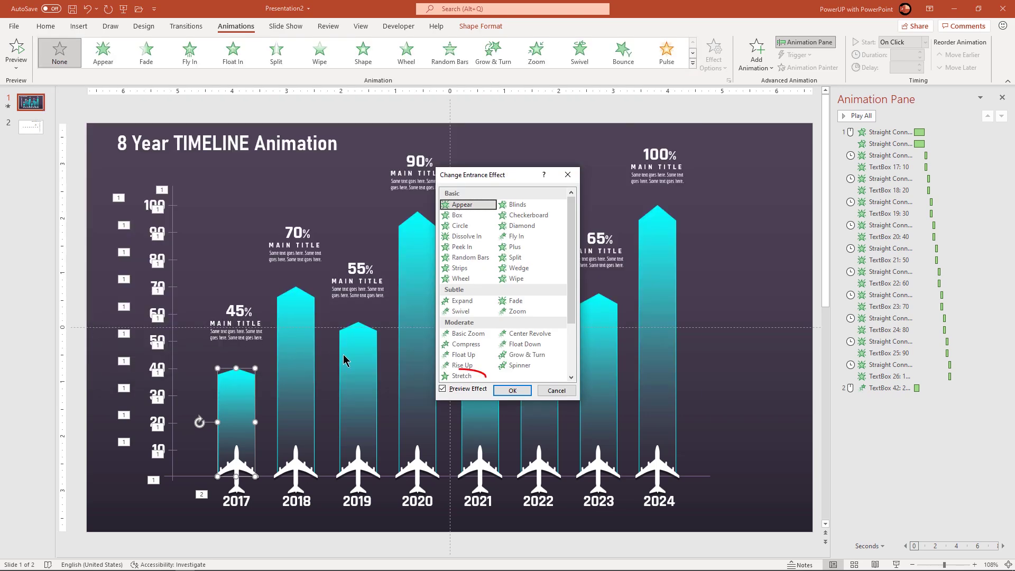
pyautogui.click(459, 376)
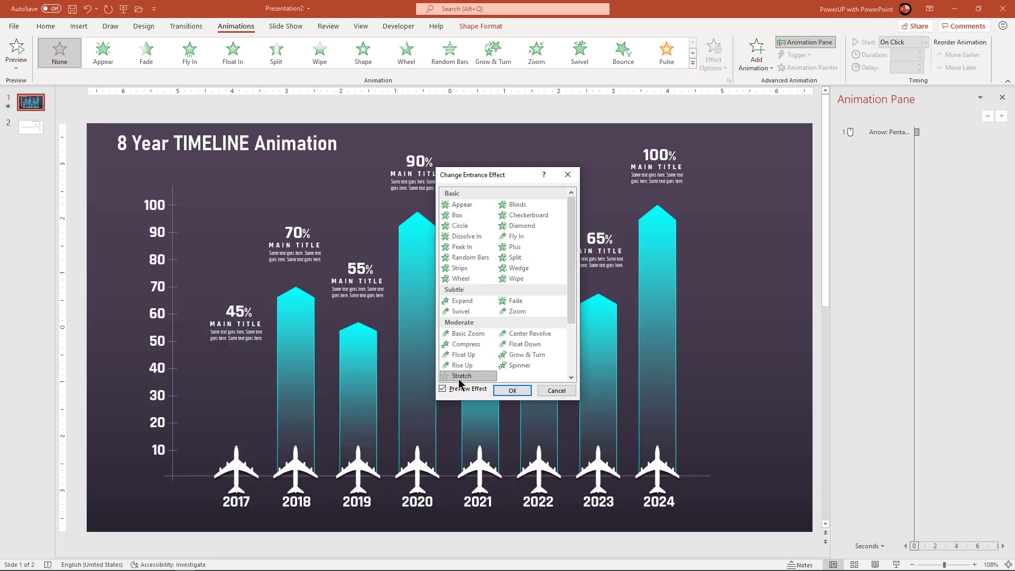
pyautogui.click(511, 391)
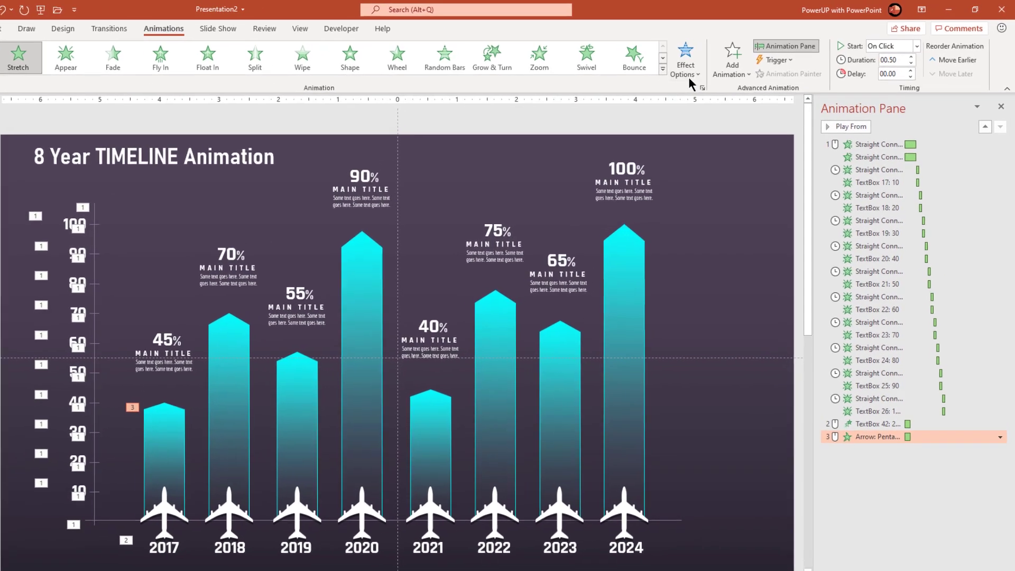
# Set the bar's stretch to From Bottom, 1 second long, starting After Previous
pyautogui.click(708, 59)
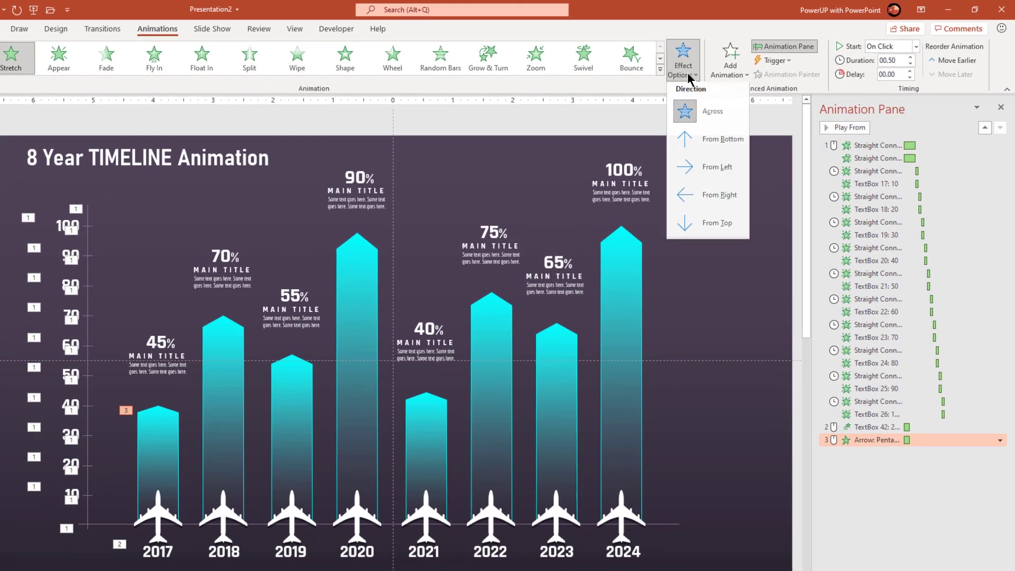
pyautogui.click(697, 141)
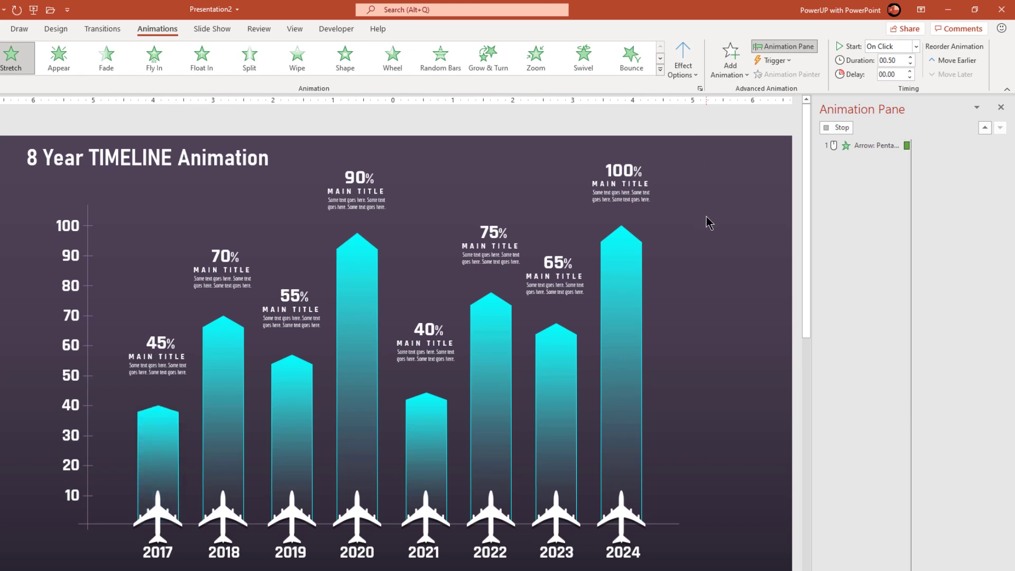
pyautogui.click(911, 57)
pyautogui.click(912, 57)
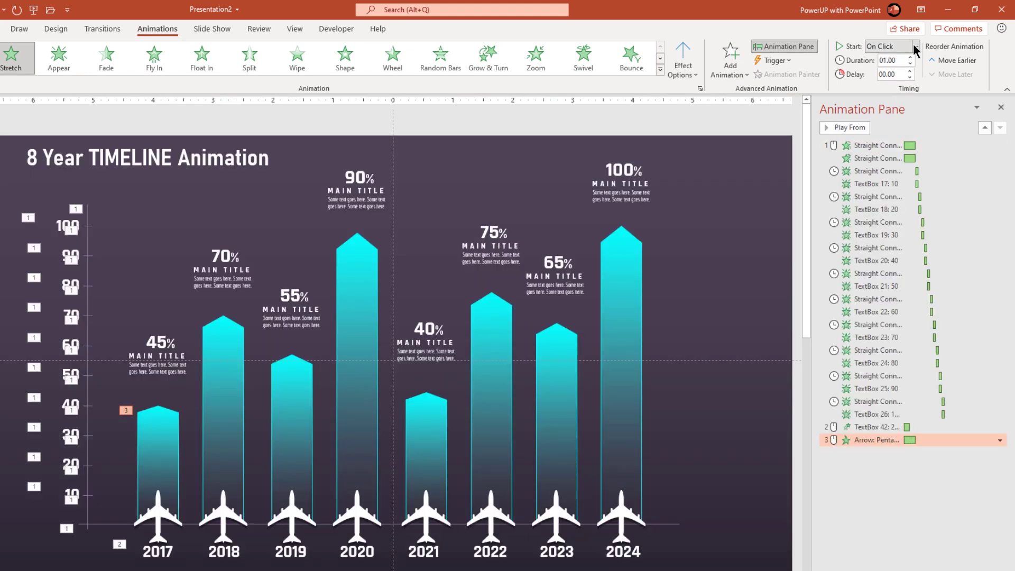
pyautogui.click(916, 47)
pyautogui.click(894, 88)
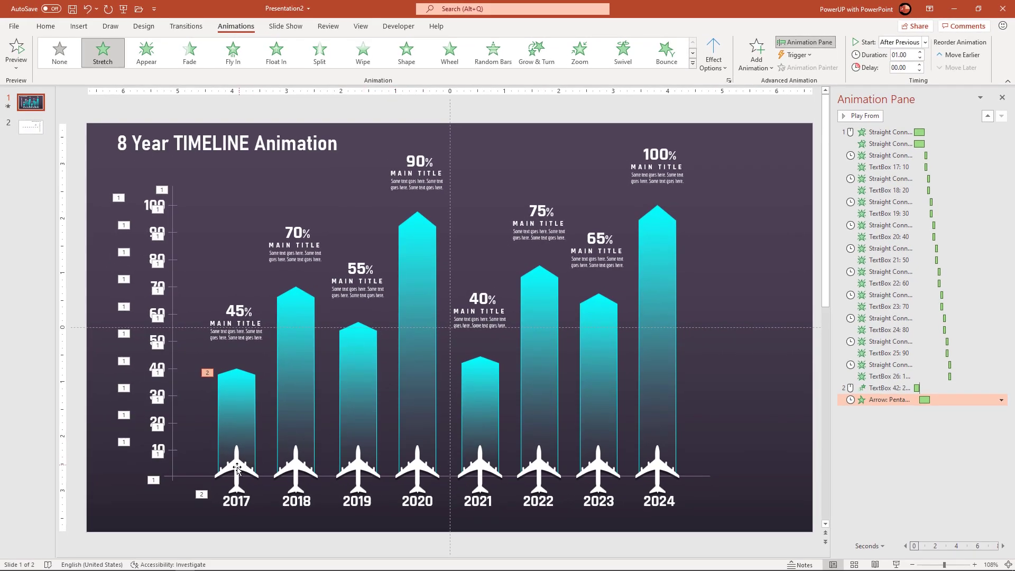
pyautogui.click(236, 467)
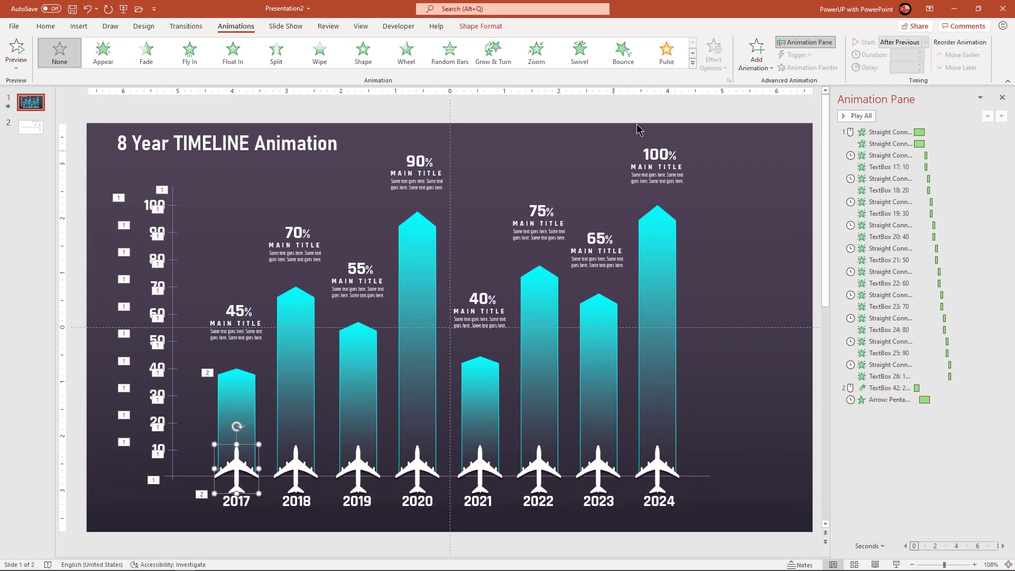
# Add a Lines motion path to the 2017 plane ending up on its bar
pyautogui.click(693, 63)
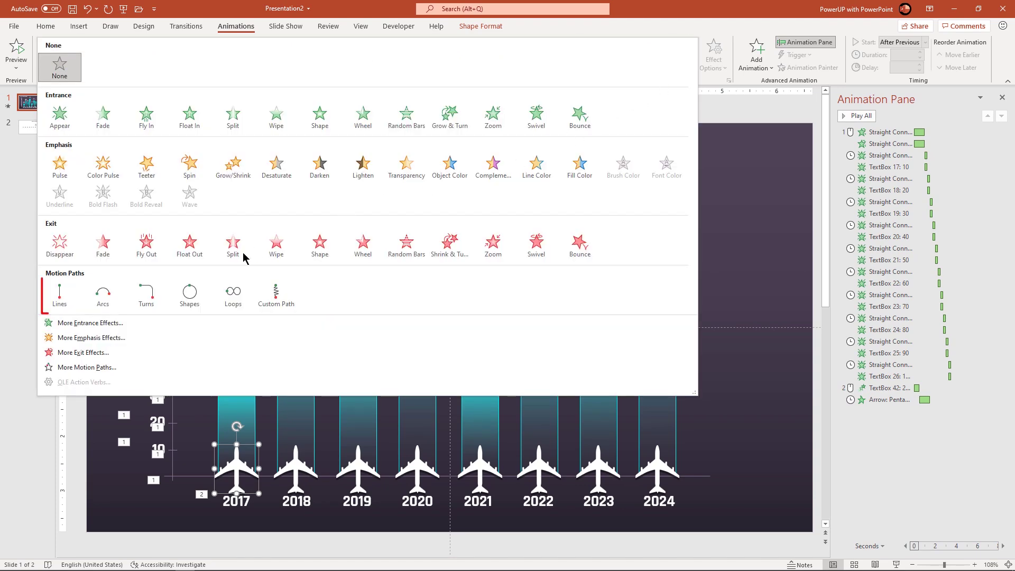
pyautogui.click(59, 295)
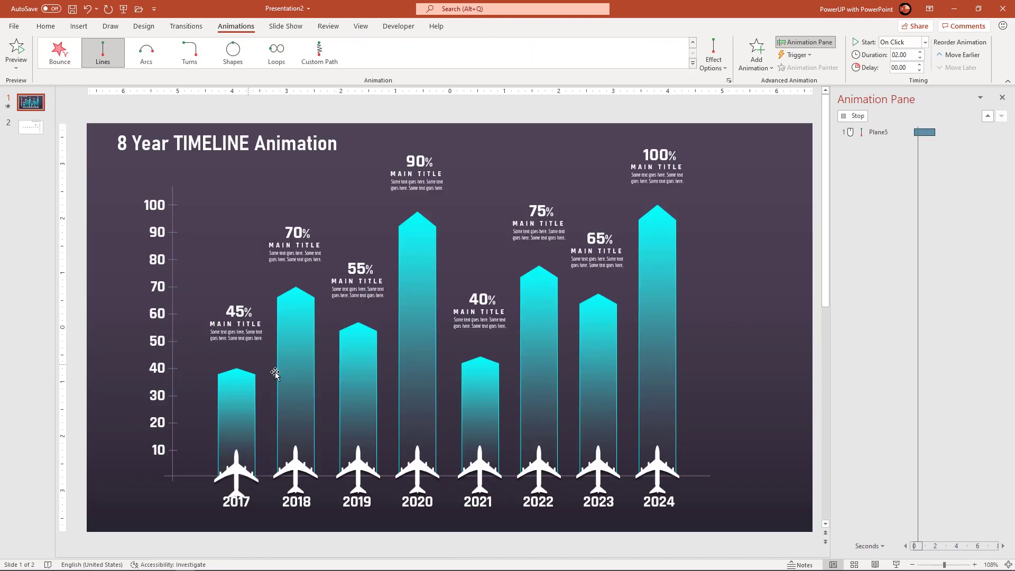
pyautogui.scroll(-1, 275, 372)
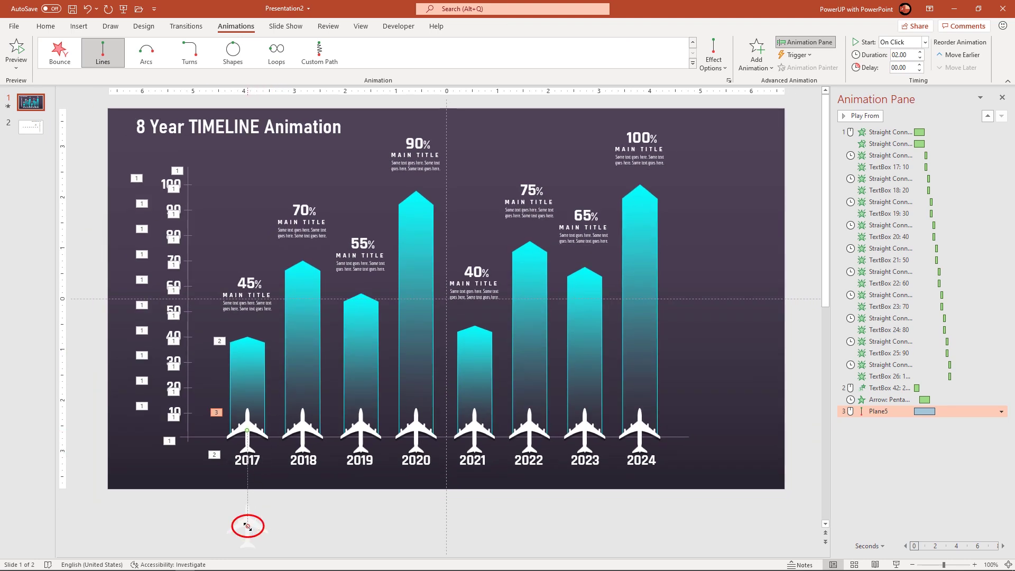
pyautogui.moveTo(247, 526); pyautogui.dragTo(246, 337)
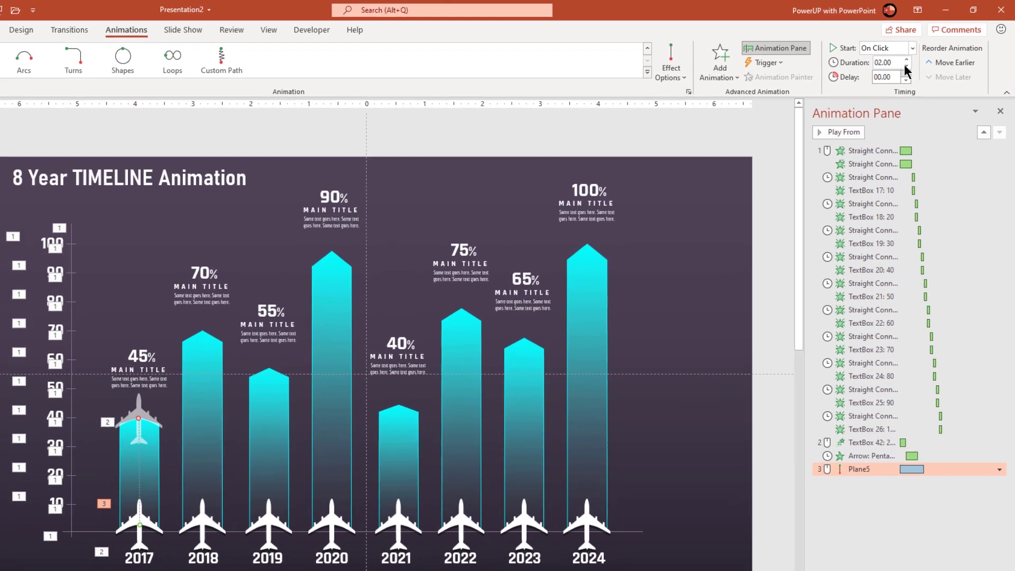
# Start the plane's flight With Previous and remove the smooth start and end
pyautogui.click(910, 49)
pyautogui.click(899, 71)
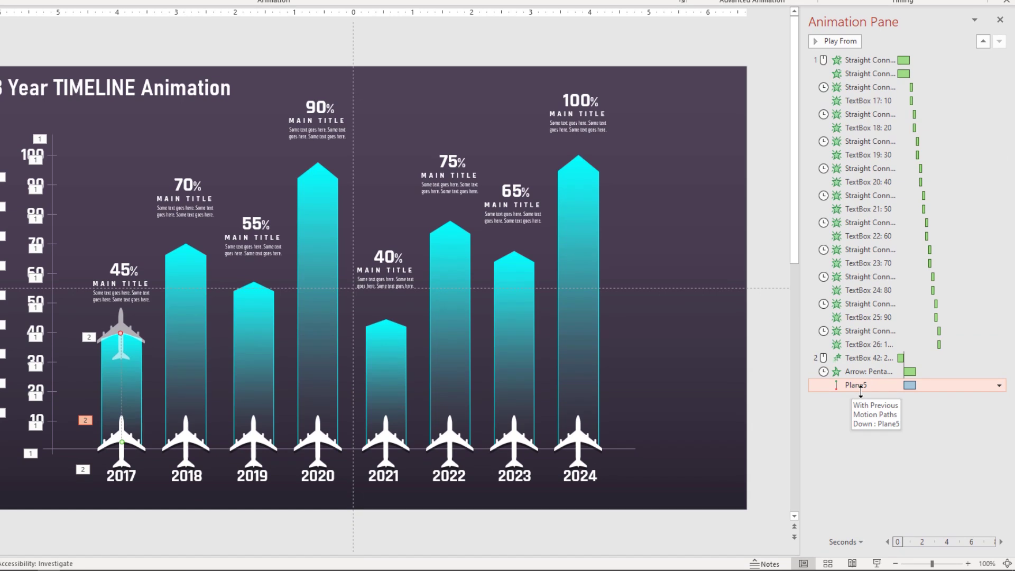
pyautogui.click(998, 385)
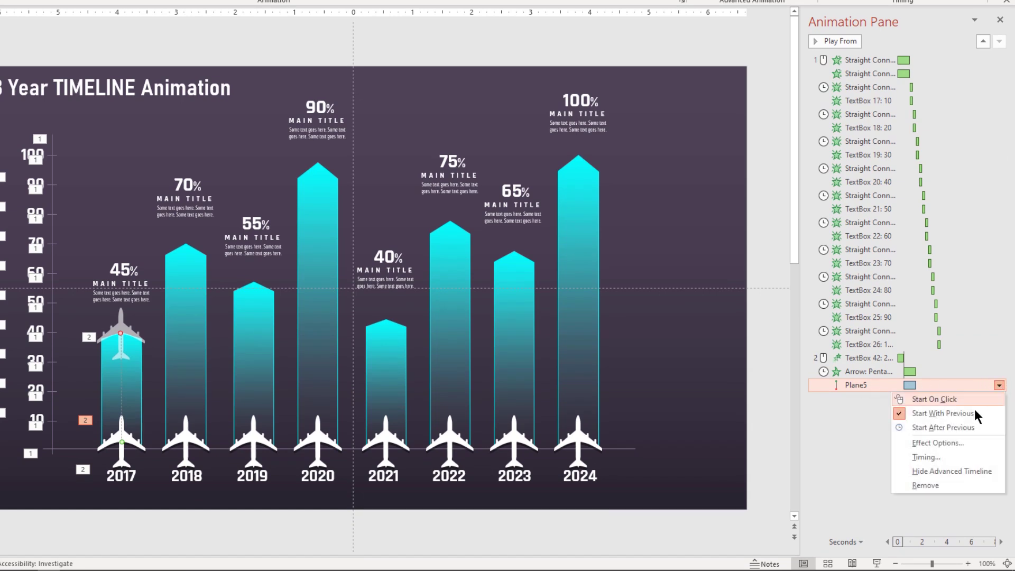
pyautogui.click(945, 445)
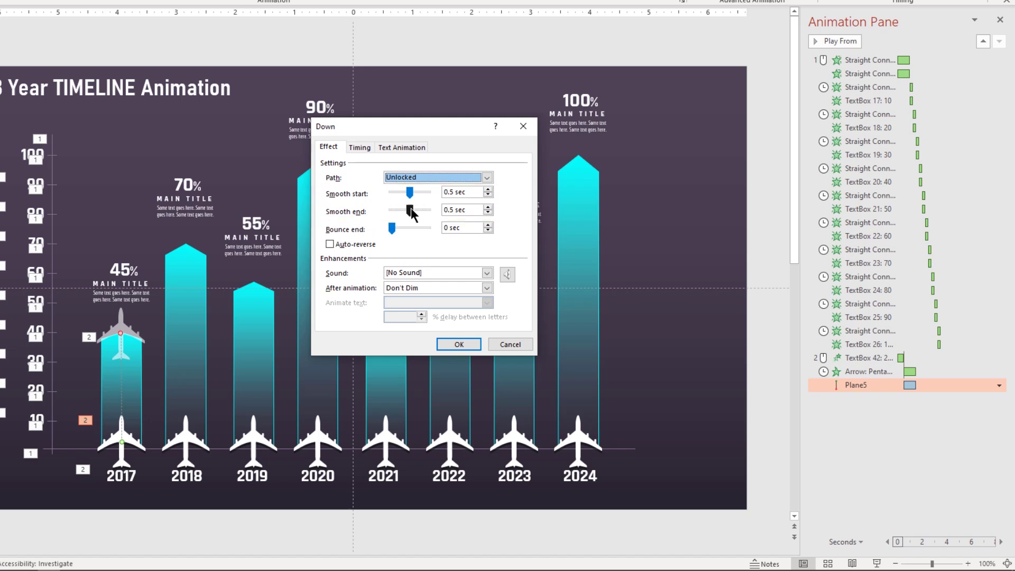
pyautogui.moveTo(410, 192)
pyautogui.mouseDown()
pyautogui.moveTo(390, 193)
pyautogui.moveTo(392, 212)
pyautogui.mouseUp()
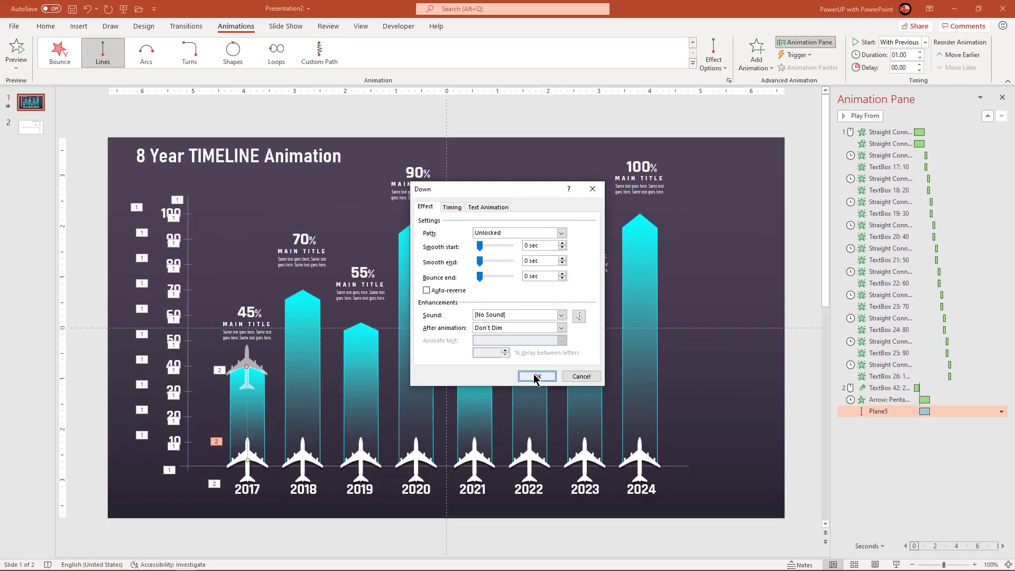
pyautogui.click(535, 377)
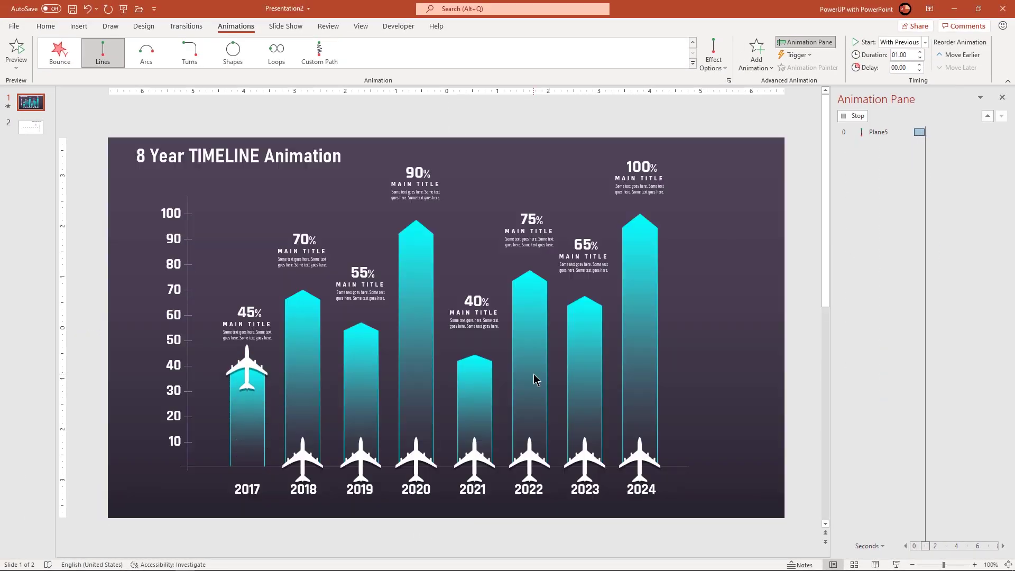
# Apply a Zoom entrance to both the 2017 title and 45% labels
pyautogui.click(297, 511)
pyautogui.click(265, 343)
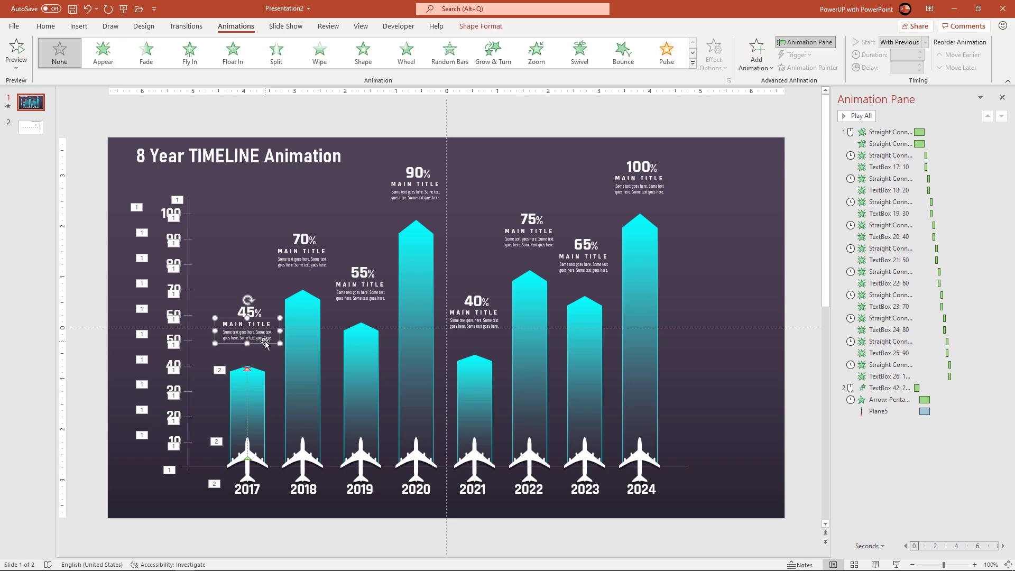
pyautogui.keyDown('shift'); pyautogui.click(256, 308); pyautogui.keyUp('shift')
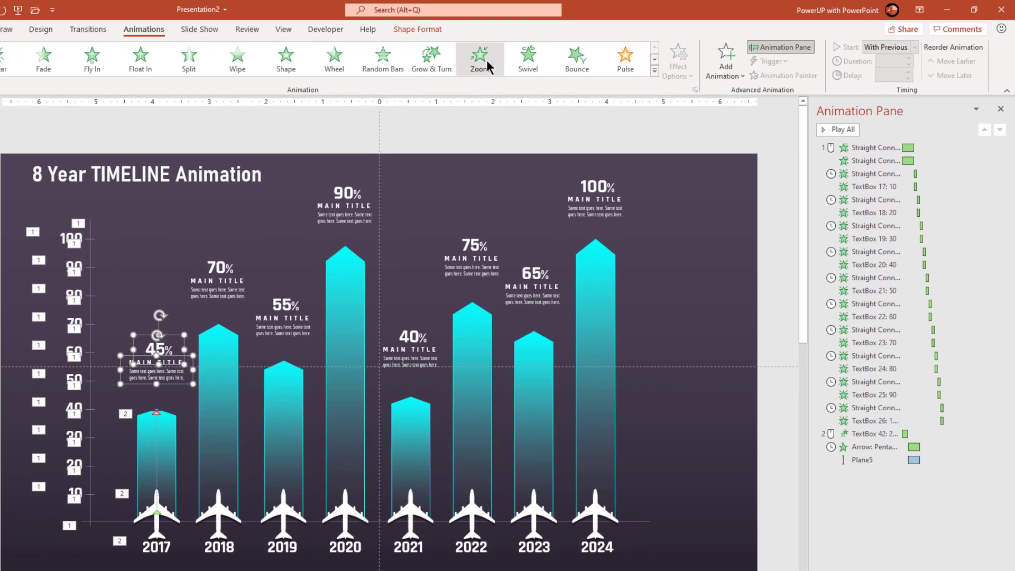
pyautogui.click(487, 59)
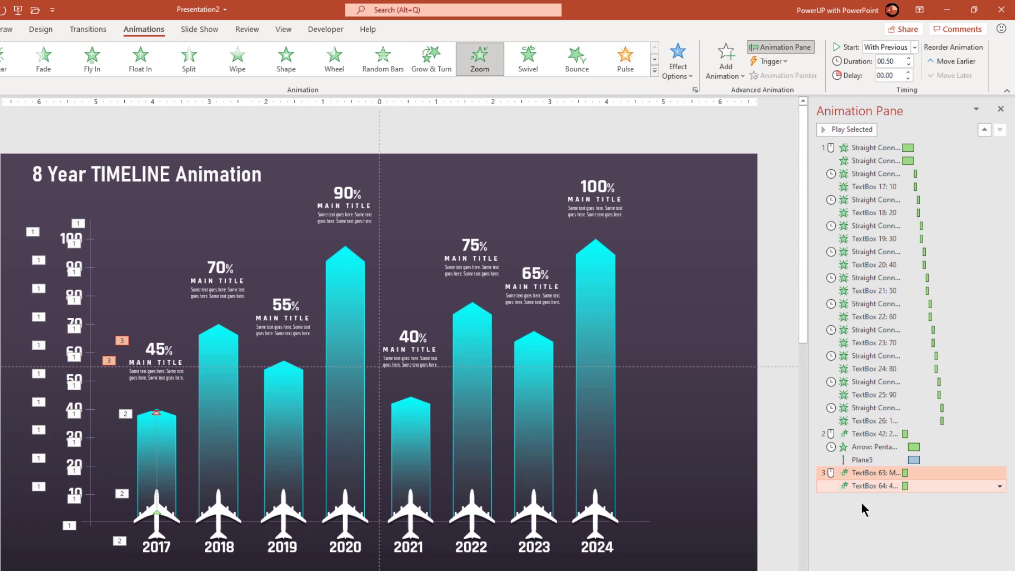
# Set the labels' zoom to start After Previous, then run the slide show with F5
pyautogui.click(879, 522)
pyautogui.click(872, 473)
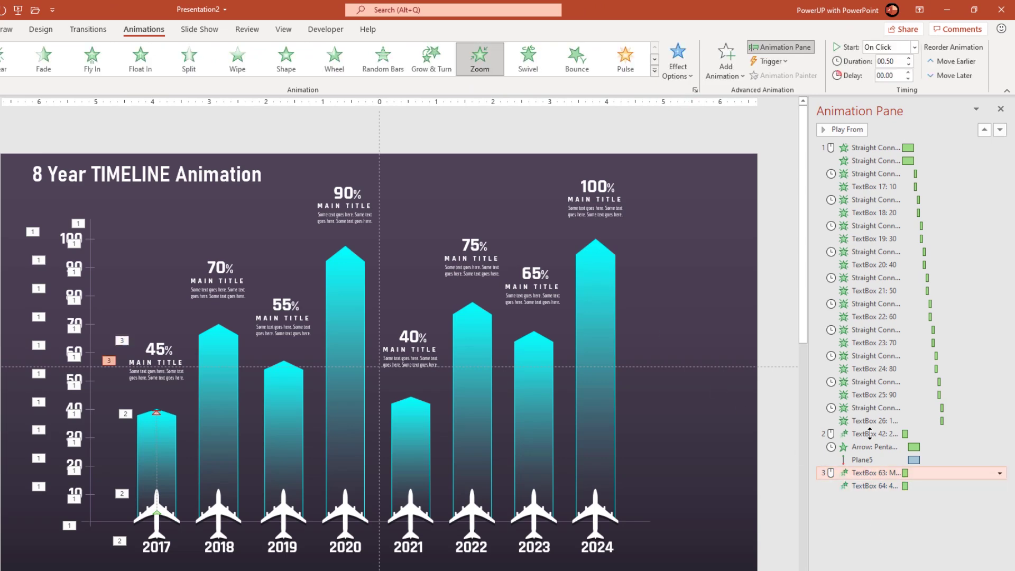
pyautogui.click(915, 49)
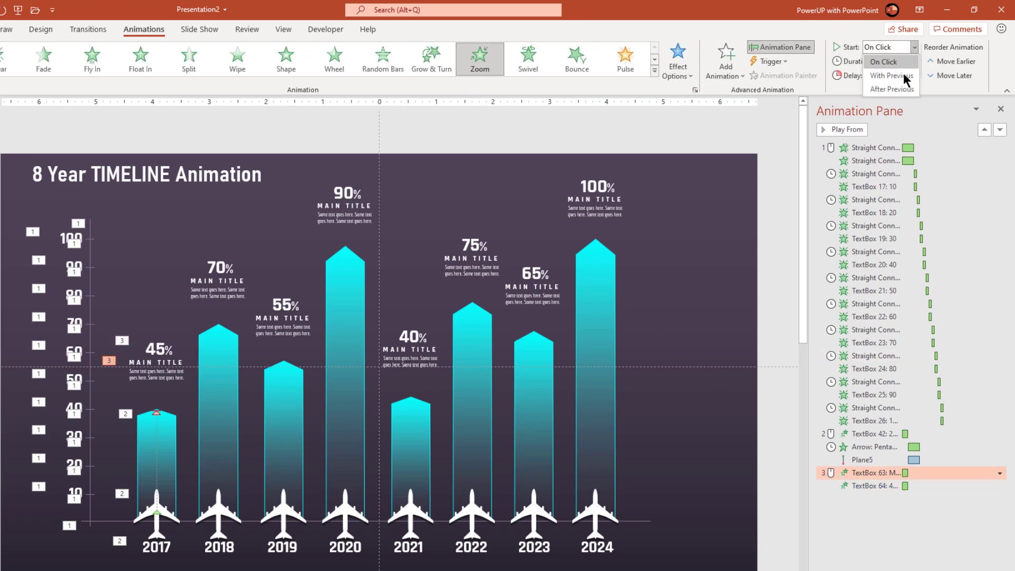
pyautogui.click(897, 90)
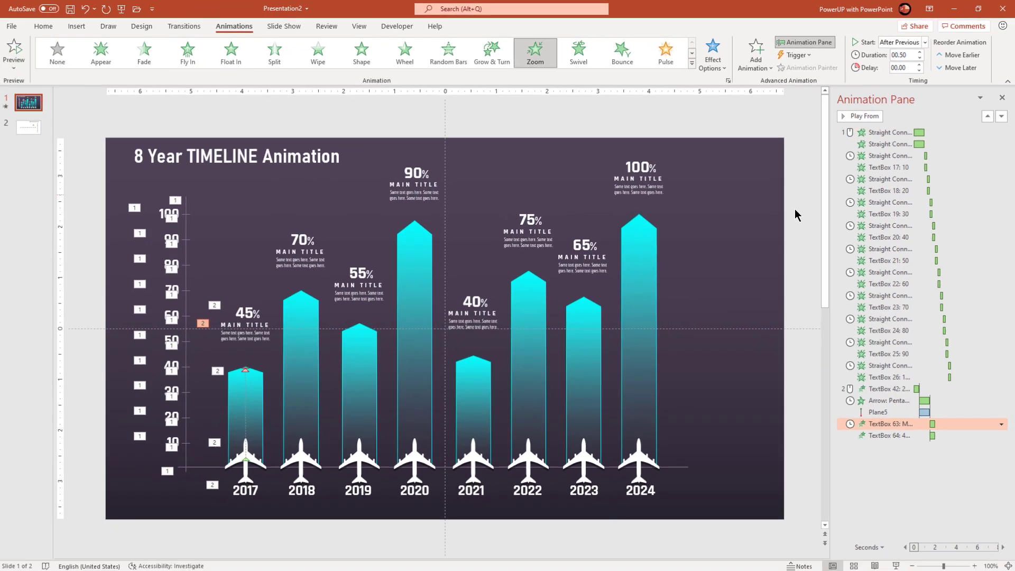
pyautogui.click(756, 274)
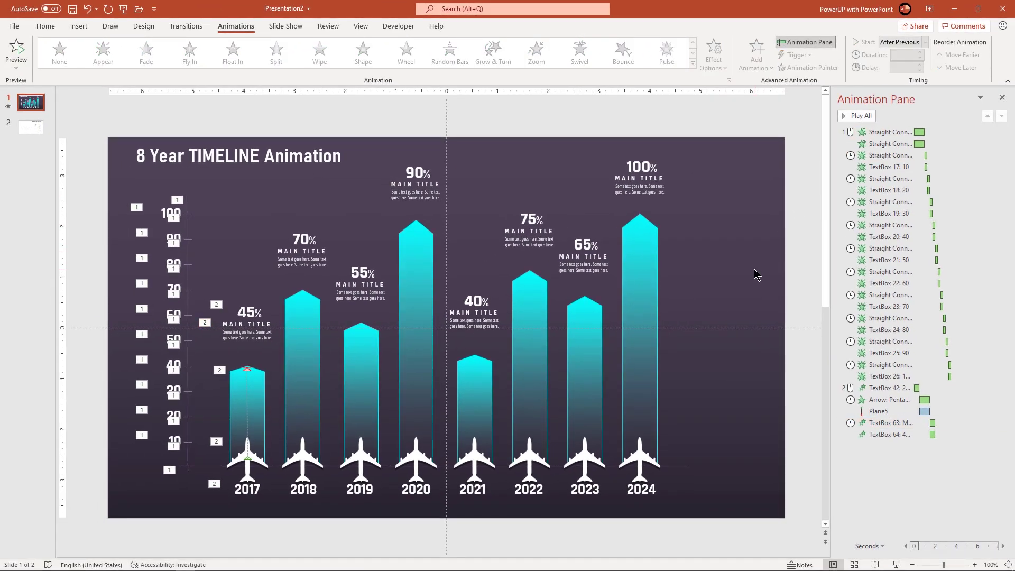
pyautogui.press('F5')
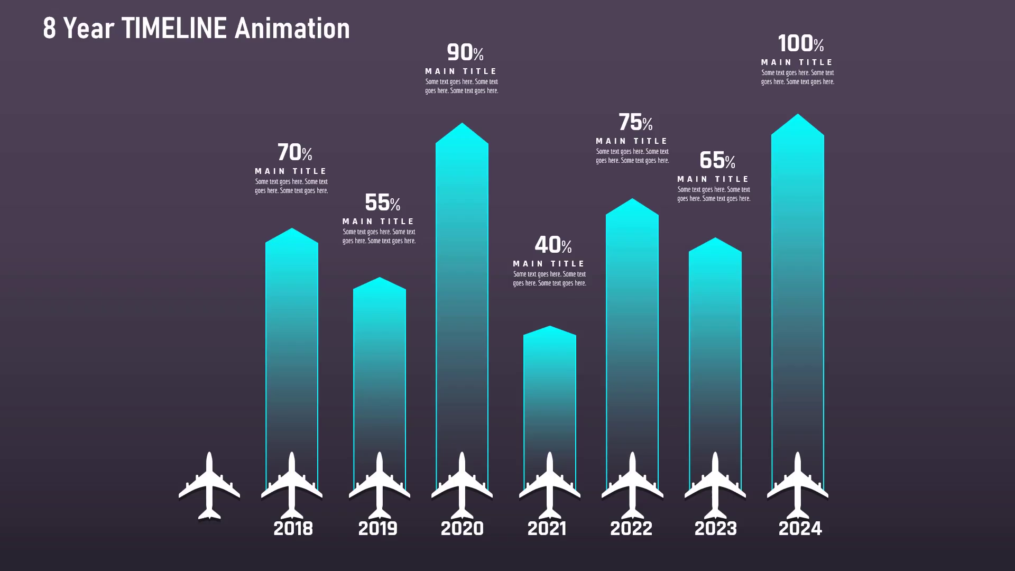
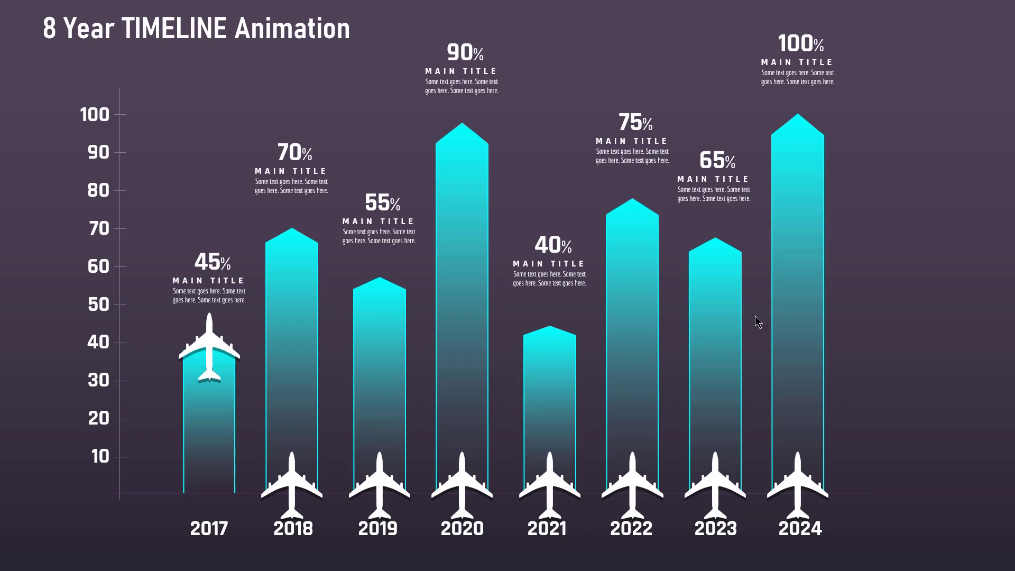
# Leave the slide show and give the 2018 year label a Zoom entrance
pyautogui.press('Escape')
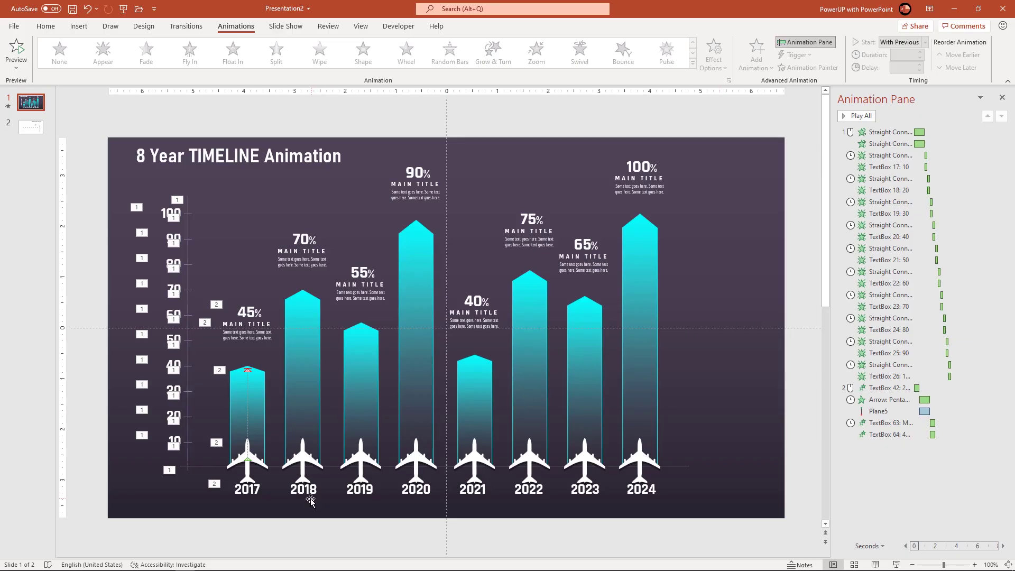
pyautogui.click(311, 499)
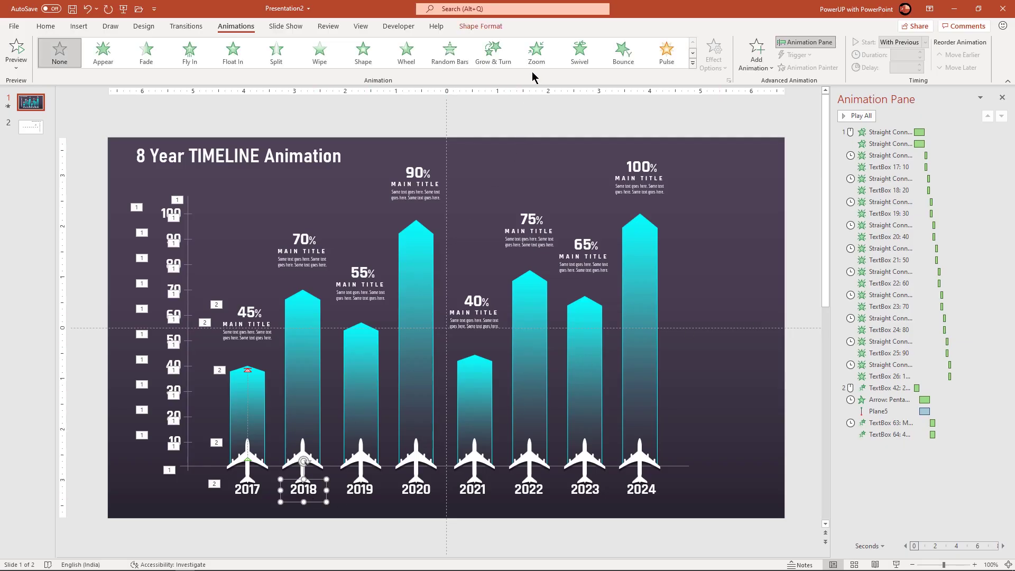
pyautogui.click(536, 53)
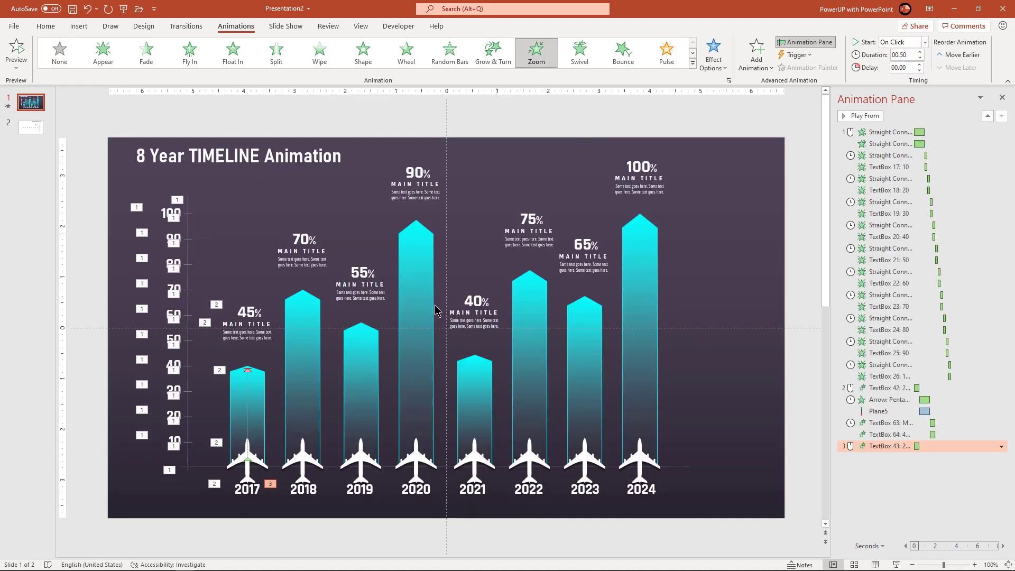
pyautogui.click(304, 394)
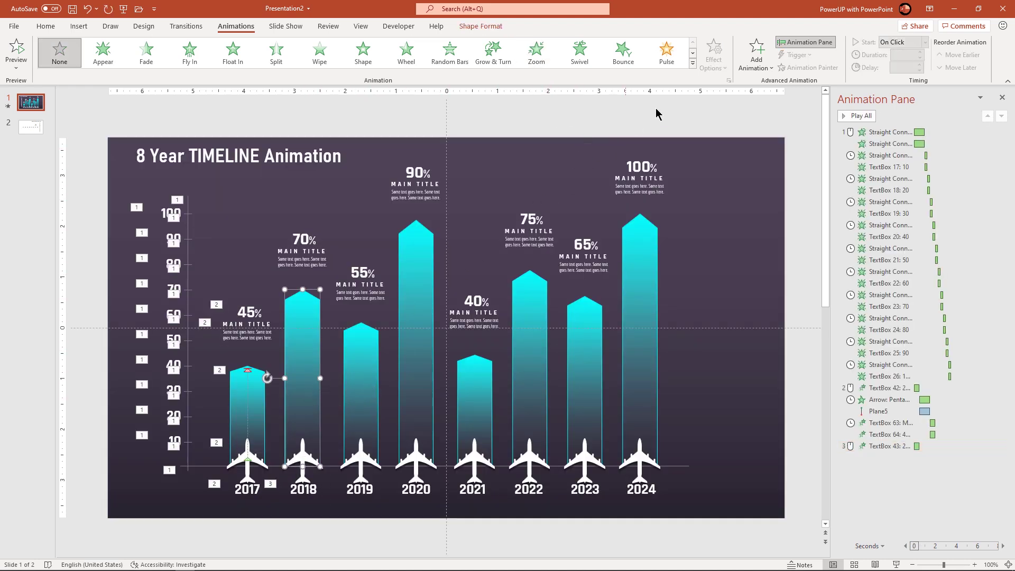
# Give the 2018 bar a Stretch entrance From Bottom, starting After Previous
pyautogui.click(692, 64)
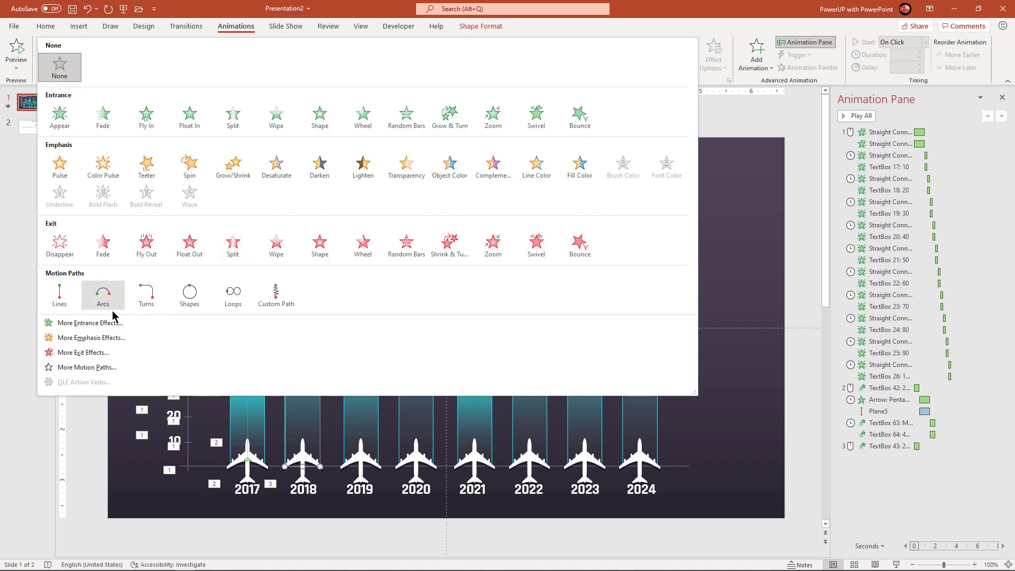
pyautogui.click(90, 323)
pyautogui.click(461, 376)
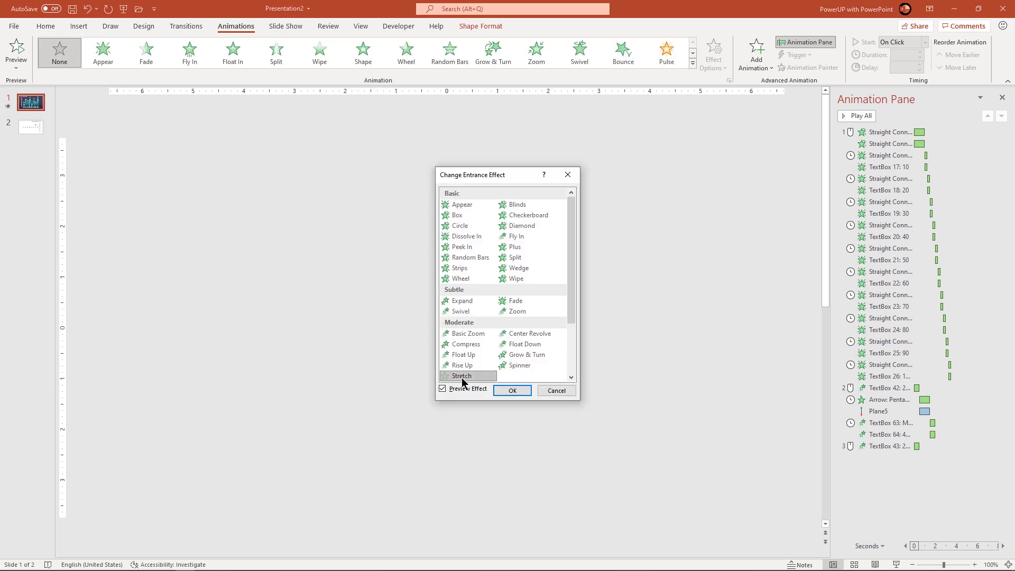
pyautogui.click(510, 392)
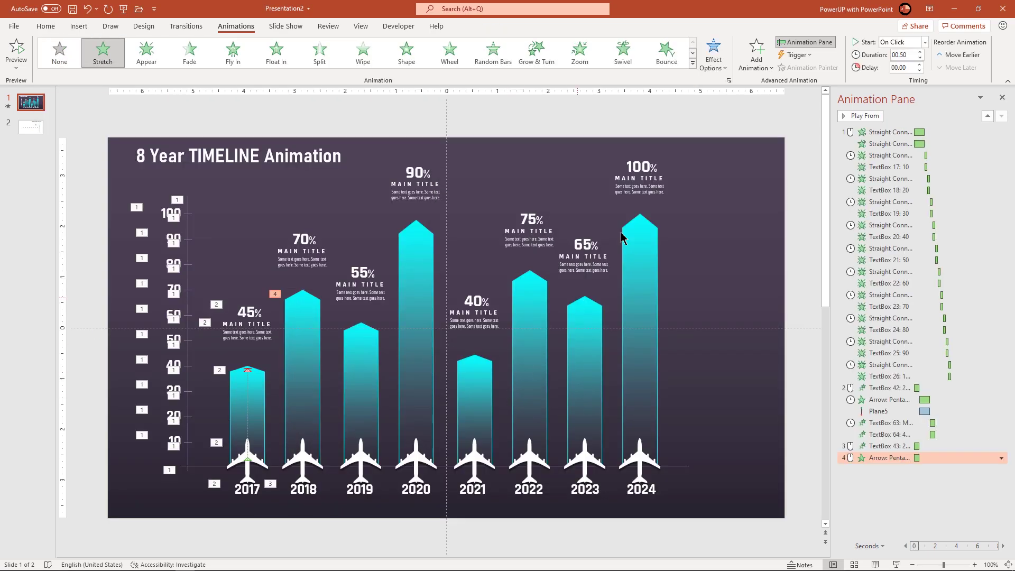
pyautogui.click(711, 63)
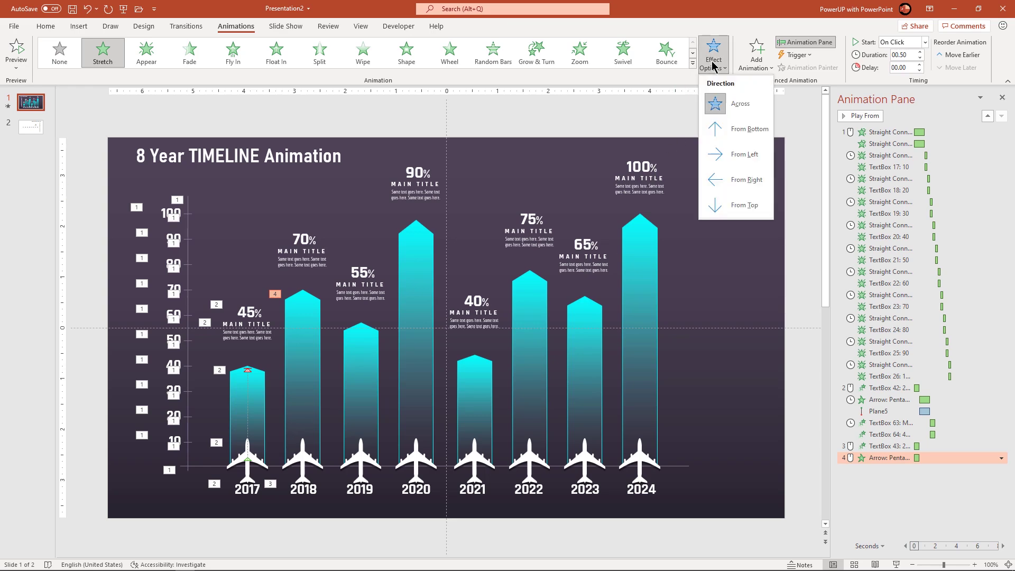
pyautogui.click(714, 132)
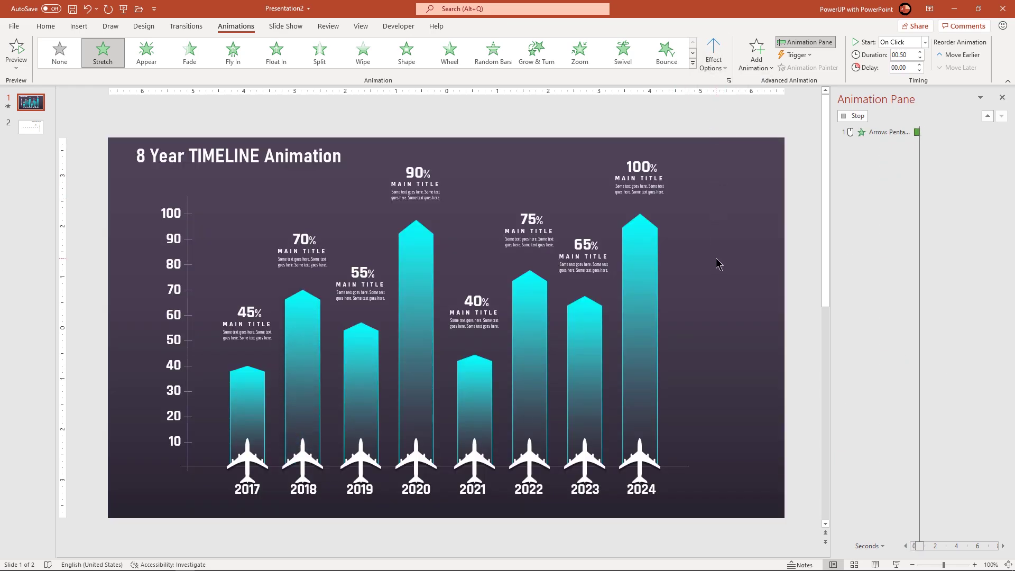
pyautogui.click(925, 42)
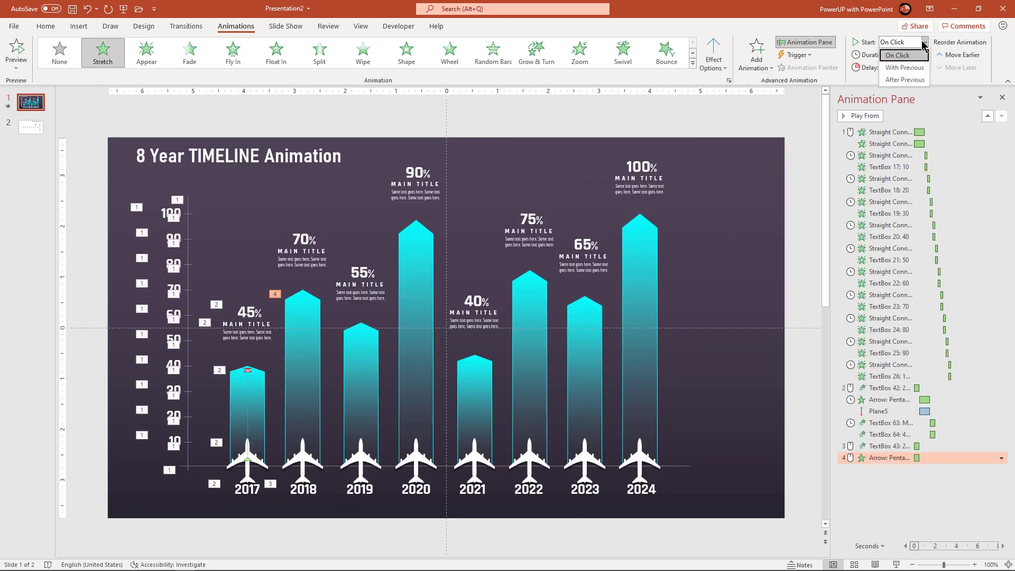
pyautogui.click(905, 79)
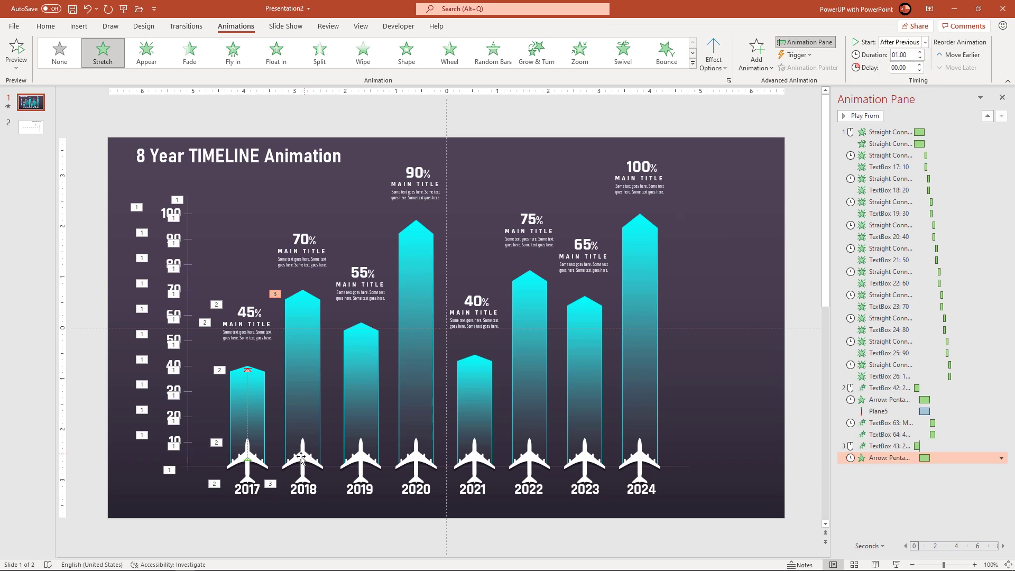
pyautogui.click(300, 456)
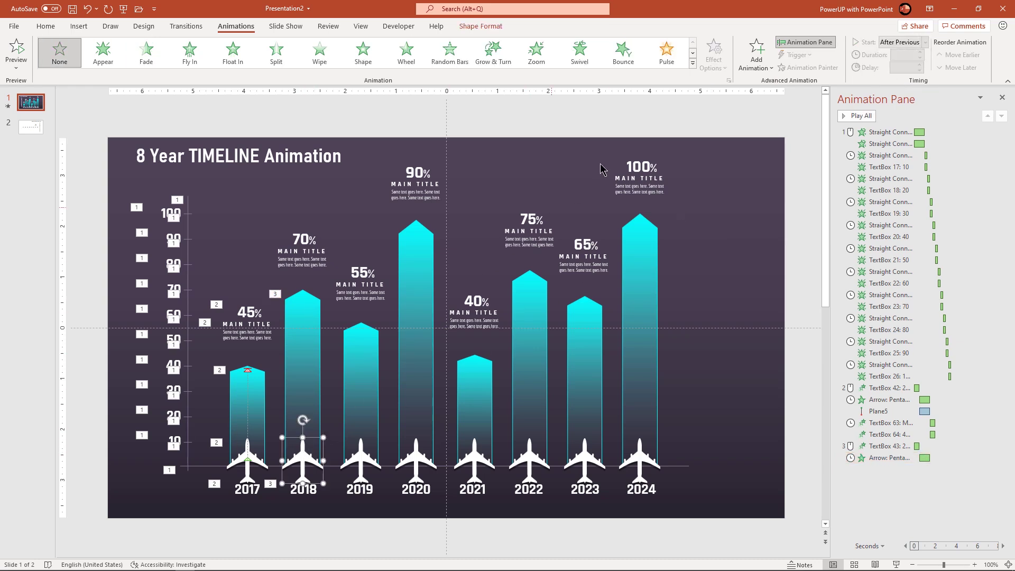
# Add a Lines motion path to the 2018 plane ending at the top of the 2018 bar
pyautogui.click(693, 63)
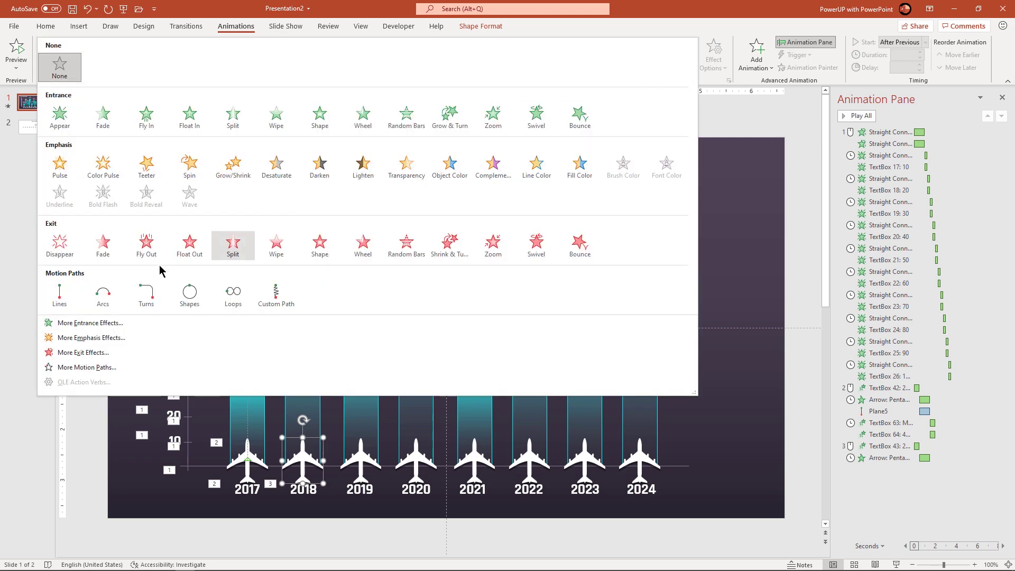
pyautogui.click(62, 302)
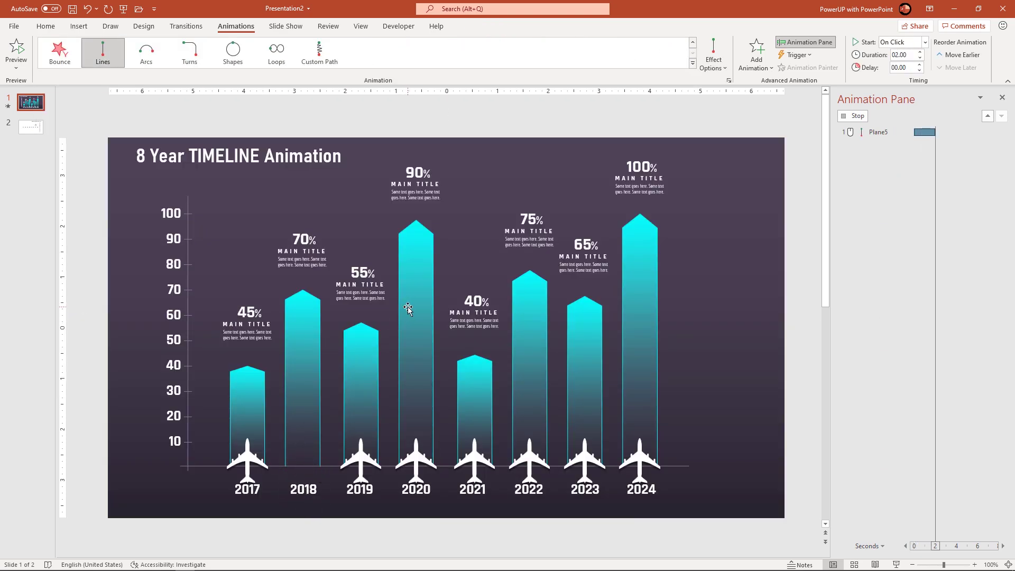
pyautogui.scroll(-1, 407, 310)
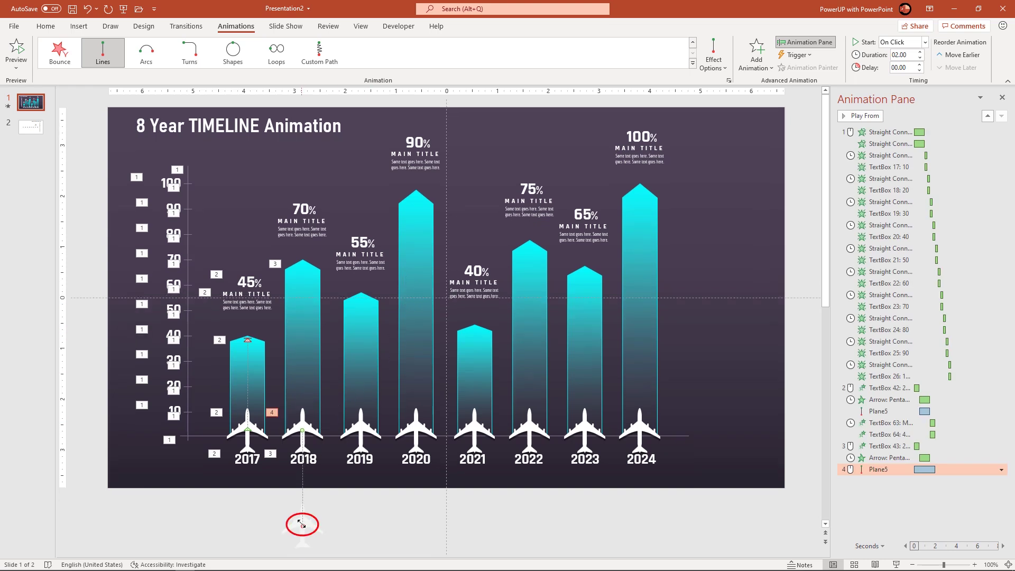
pyautogui.moveTo(302, 524); pyautogui.dragTo(301, 263)
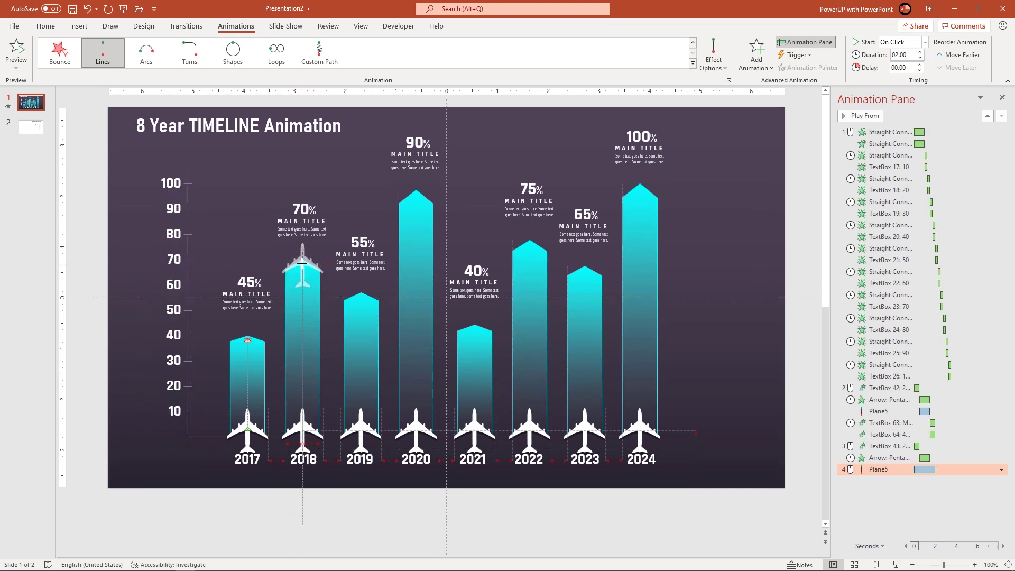
pyautogui.scroll(1, 311, 309)
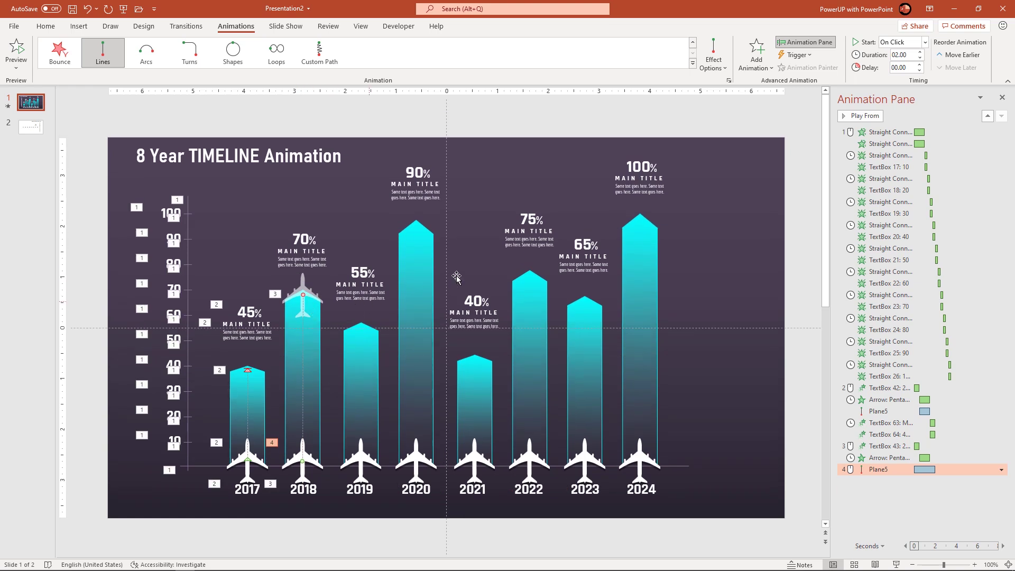
# Set the plane's flight to With Previous, 1.00 seconds, with smooth start and end at 0
pyautogui.click(920, 43)
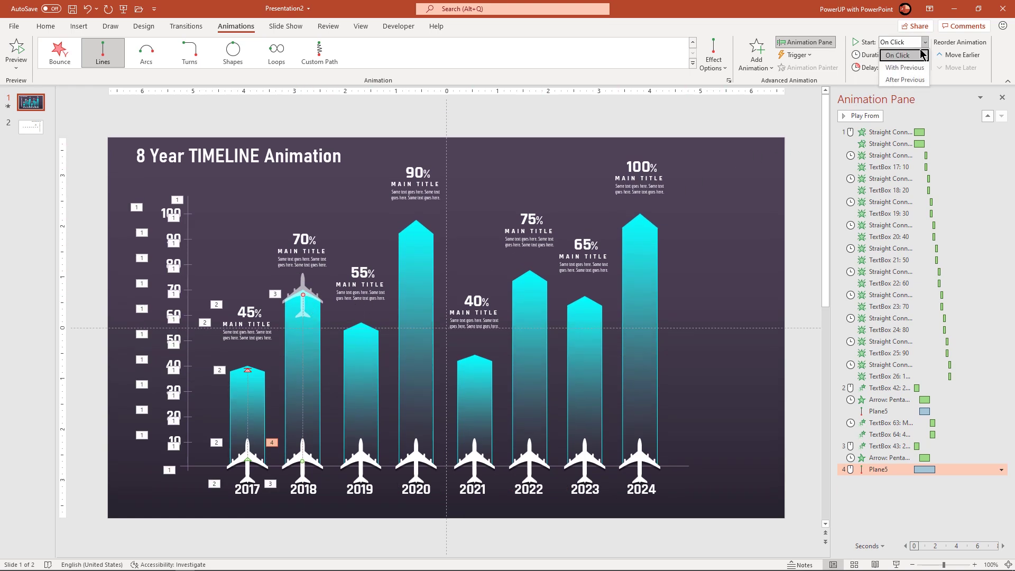
pyautogui.click(908, 62)
pyautogui.click(919, 57)
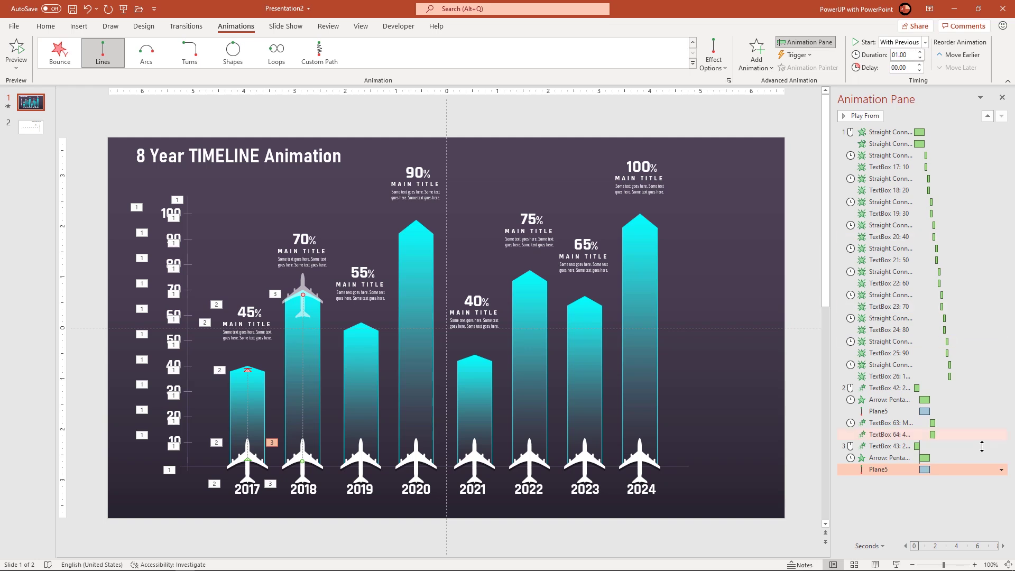
pyautogui.click(1001, 470)
pyautogui.click(945, 519)
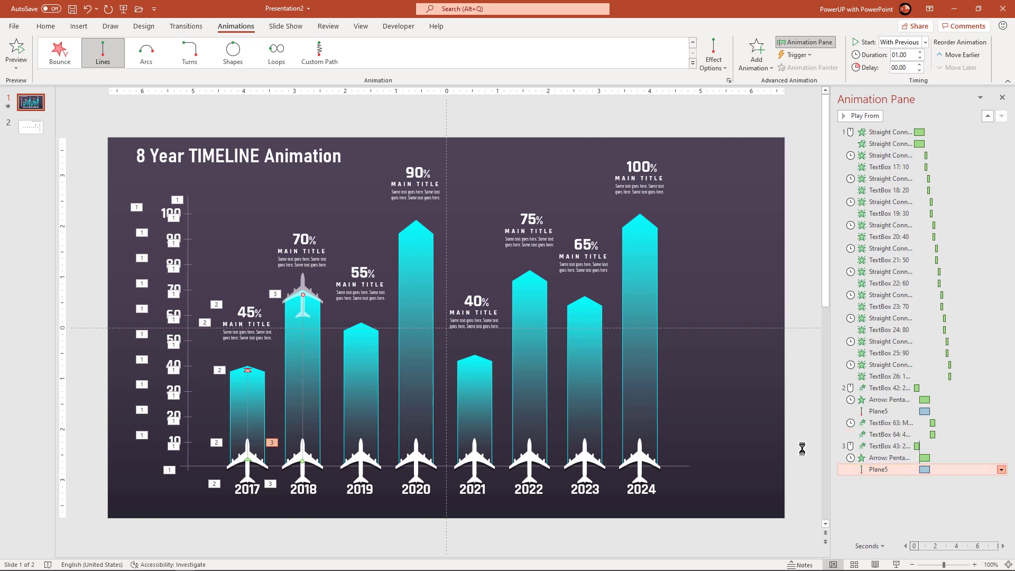
pyautogui.moveTo(497, 262)
pyautogui.mouseDown()
pyautogui.moveTo(478, 262)
pyautogui.moveTo(478, 246)
pyautogui.mouseUp()
pyautogui.click(533, 376)
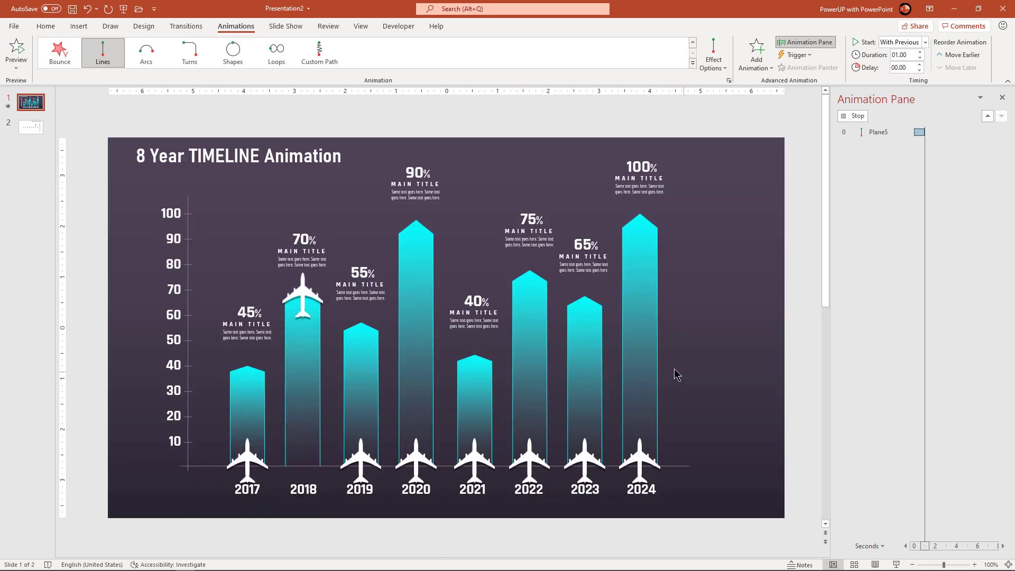
# Give the 2018 70% text and its title a Zoom entrance starting After Previous
pyautogui.click(327, 266)
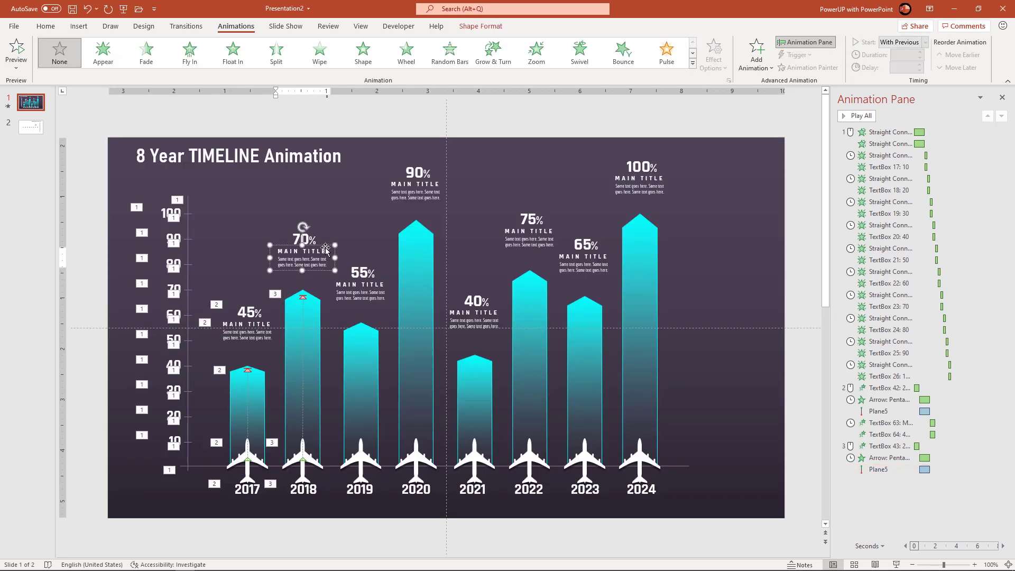
pyautogui.keyDown('shift'); pyautogui.click(320, 244); pyautogui.keyUp('shift')
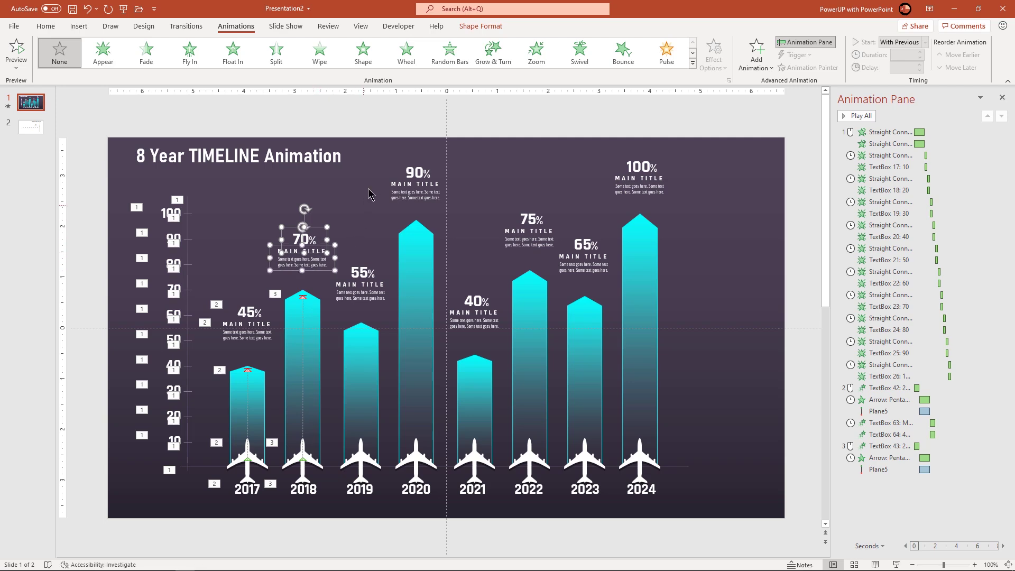
pyautogui.click(536, 53)
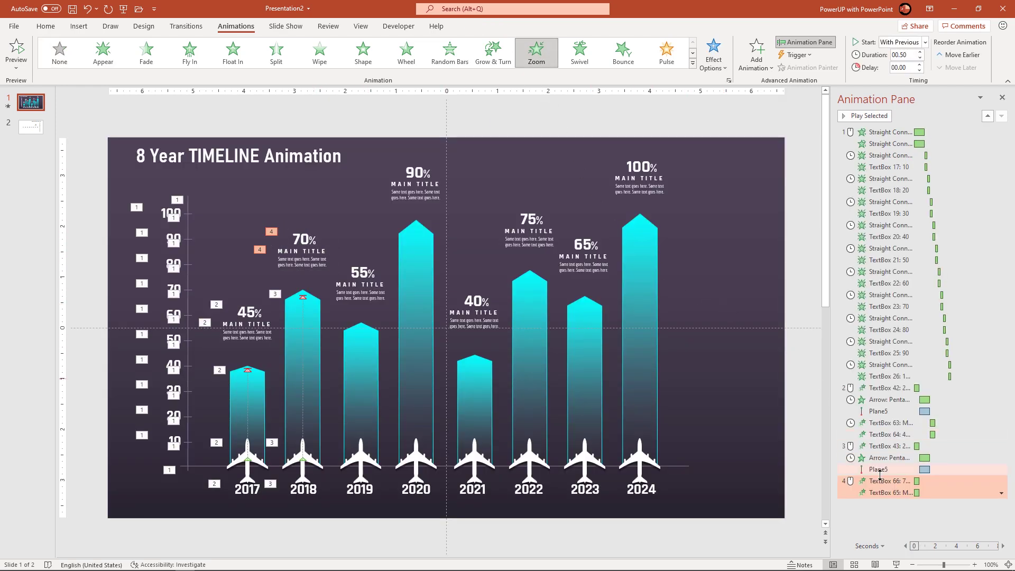
pyautogui.click(880, 481)
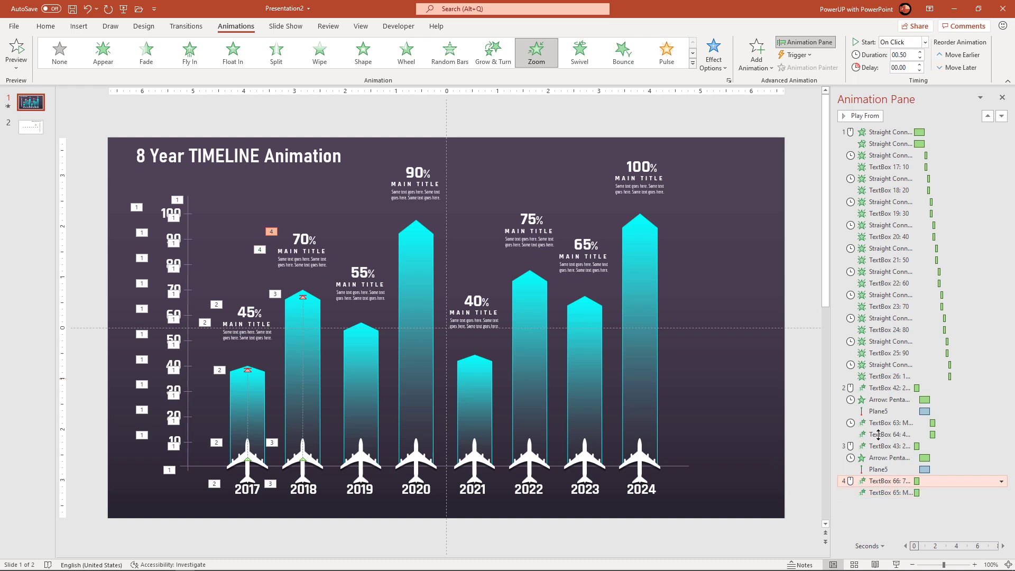
pyautogui.click(925, 42)
pyautogui.click(905, 79)
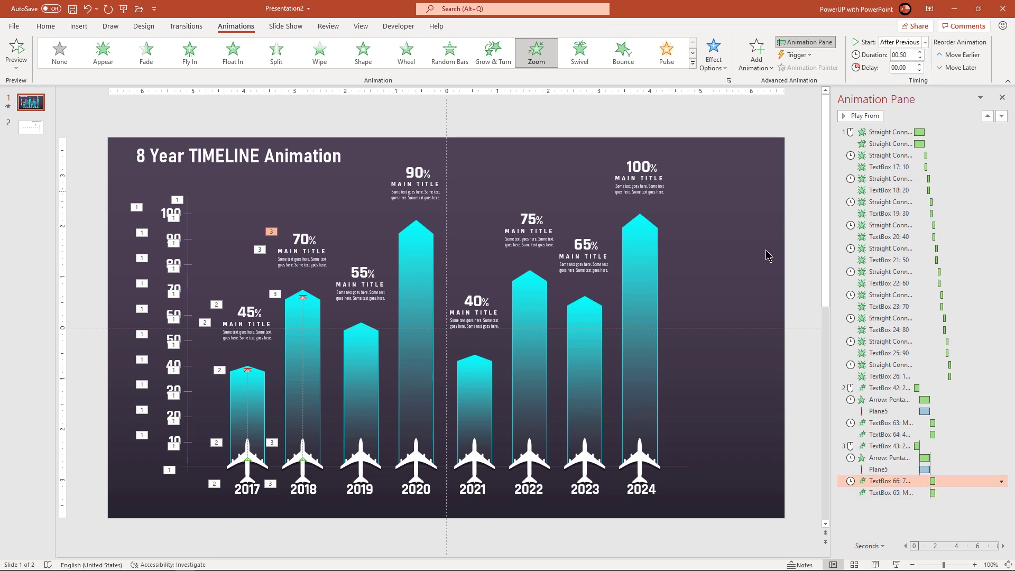
pyautogui.click(730, 337)
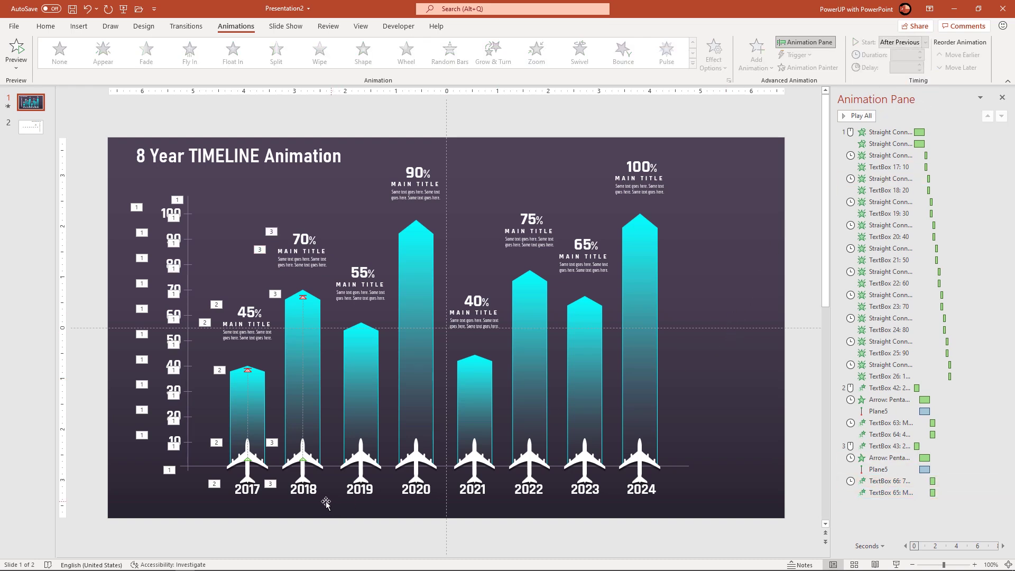
pyautogui.click(301, 490)
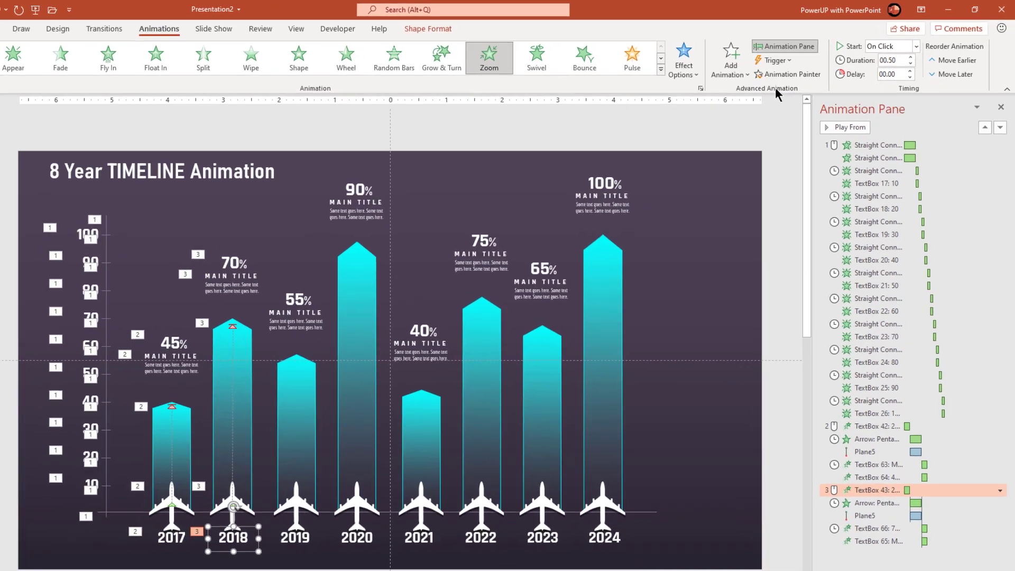
# Copy the 2018 label's Zoom and the bar's Stretch animations onto the 2019 label and bar with Animation Painter
pyautogui.click(807, 68)
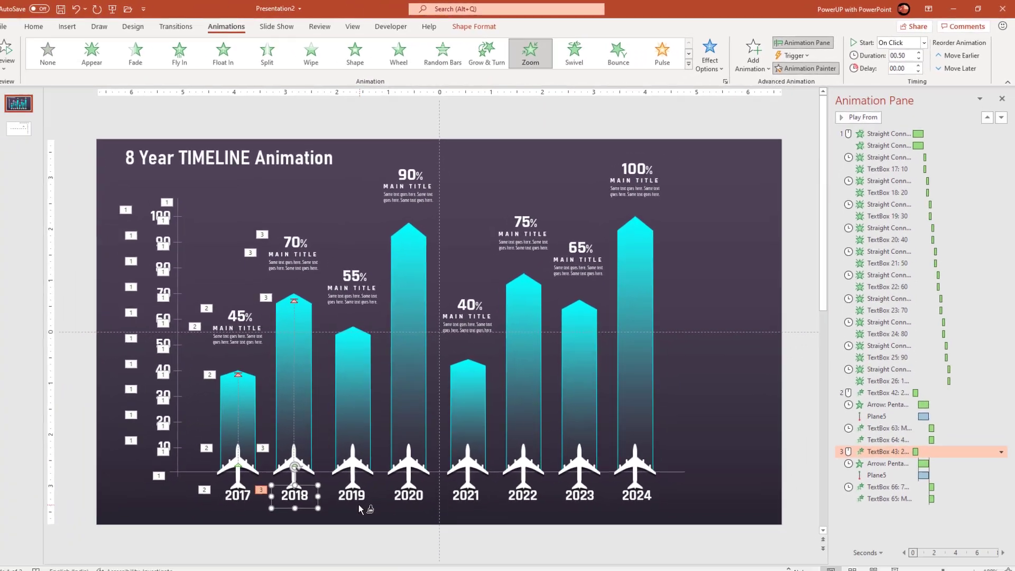
pyautogui.click(363, 493)
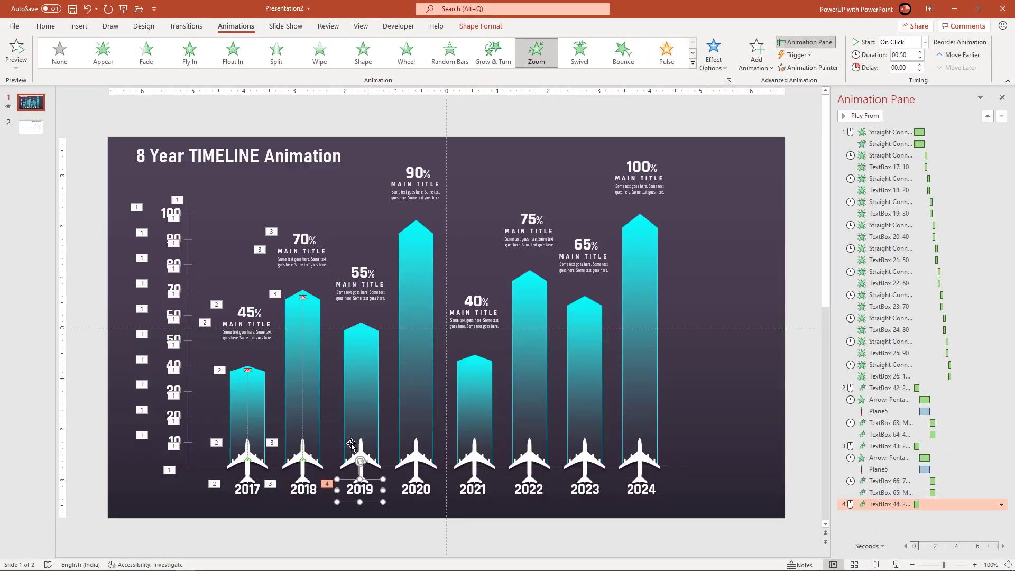
pyautogui.click(314, 367)
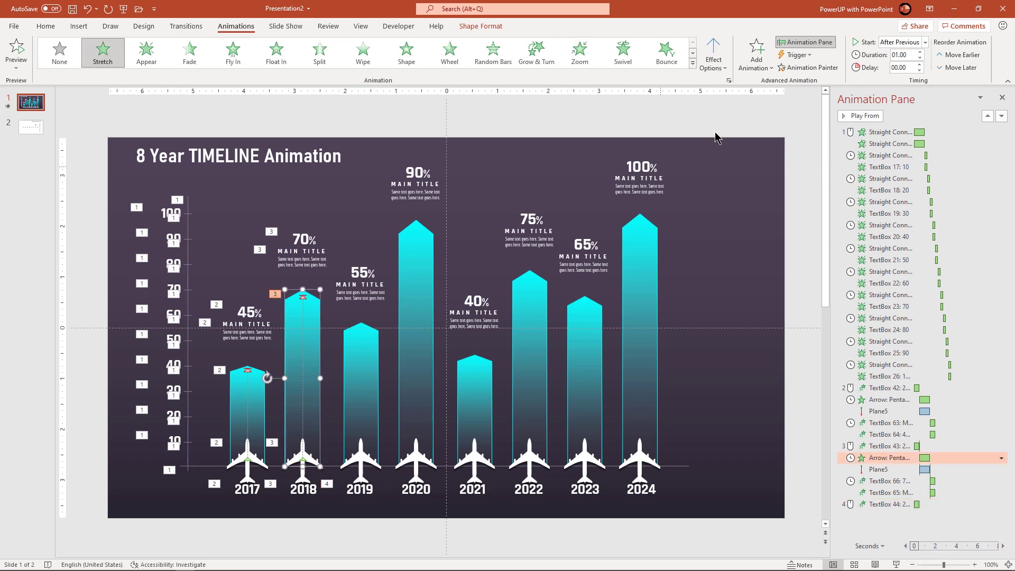
pyautogui.click(799, 68)
pyautogui.click(365, 363)
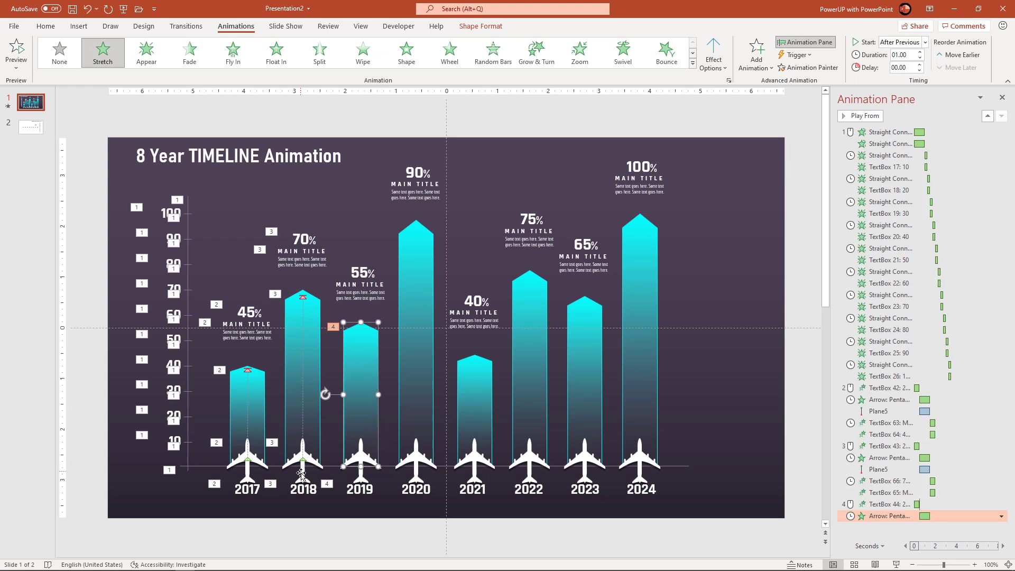
# Copy the 2018 plane's flight to the 2019 plane and end its path at the 2019 bar top
pyautogui.click(304, 475)
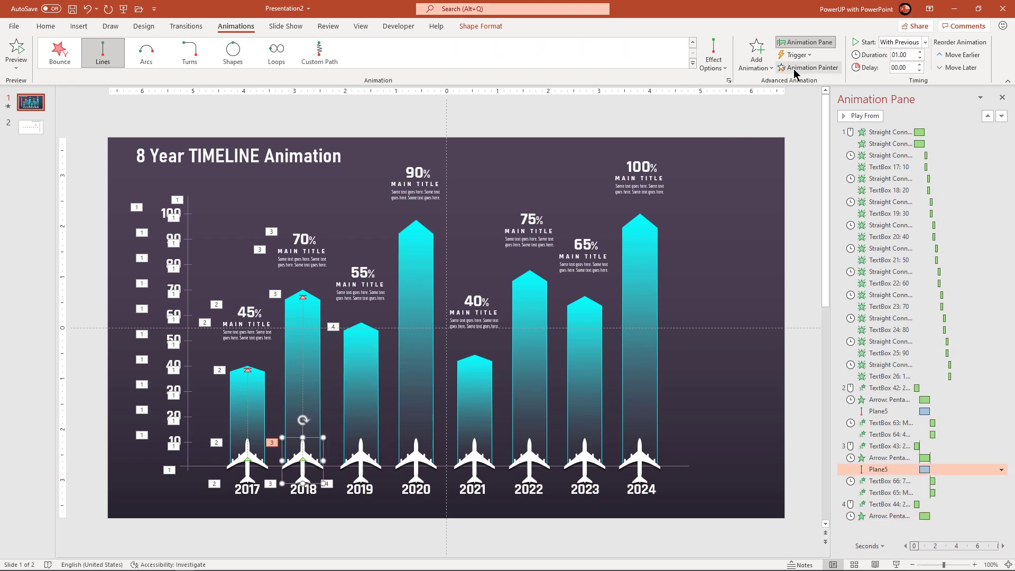
pyautogui.click(360, 465)
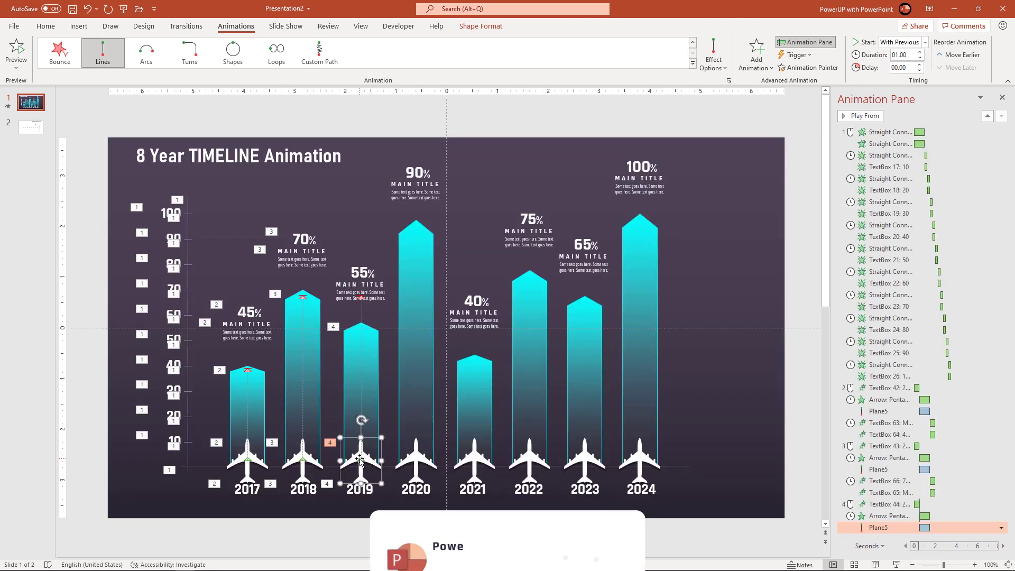
pyautogui.click(361, 297)
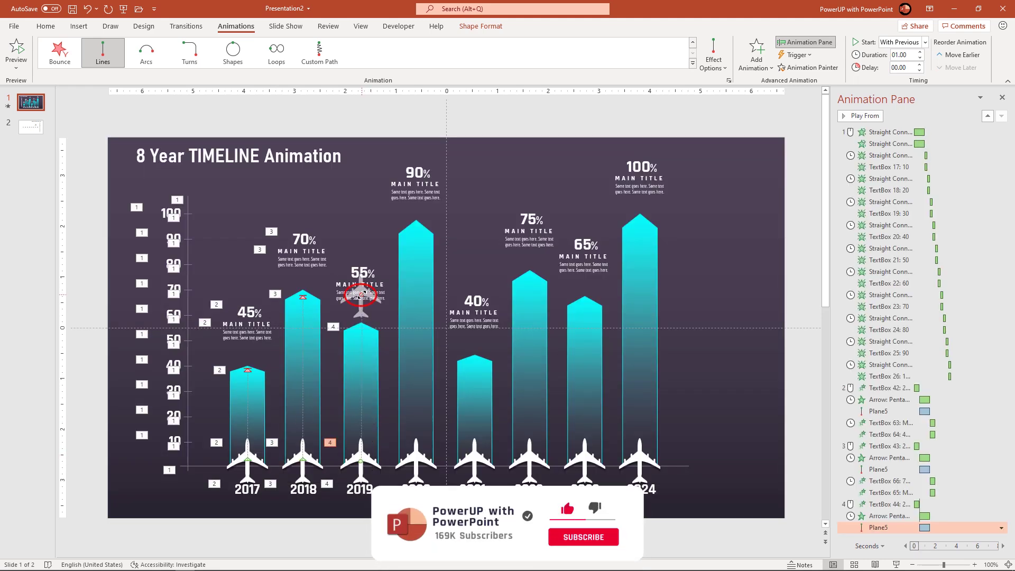
pyautogui.moveTo(361, 297); pyautogui.dragTo(360, 319)
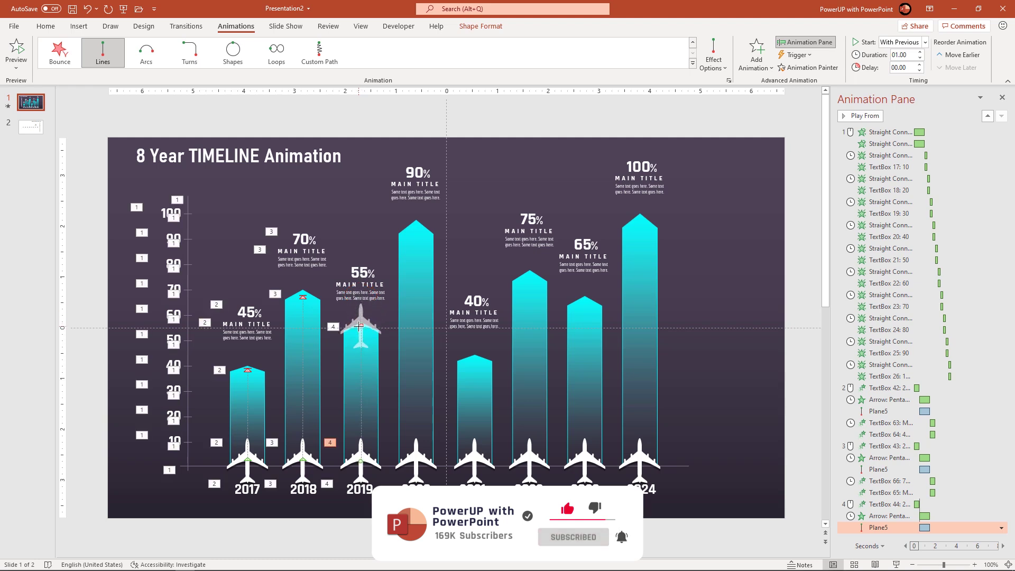
pyautogui.click(355, 270)
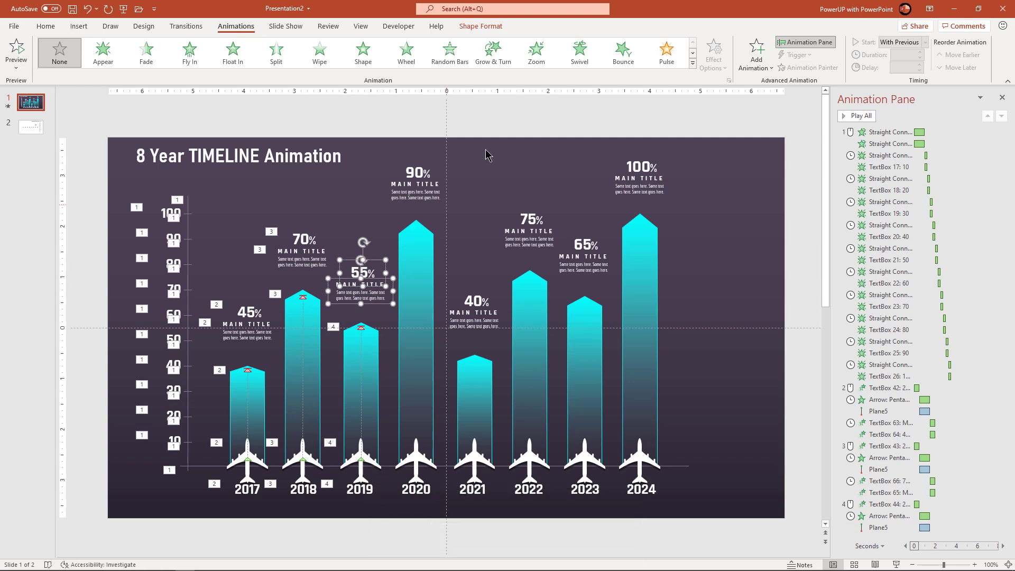
# Give the 2019 55% text a Zoom entrance set to After Previous
pyautogui.click(536, 53)
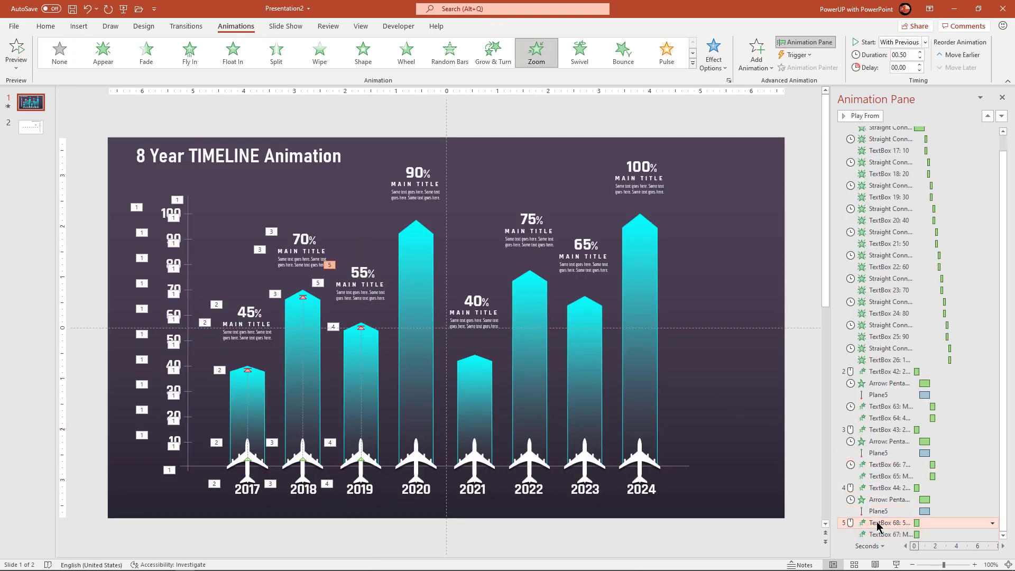
pyautogui.click(877, 525)
pyautogui.click(925, 43)
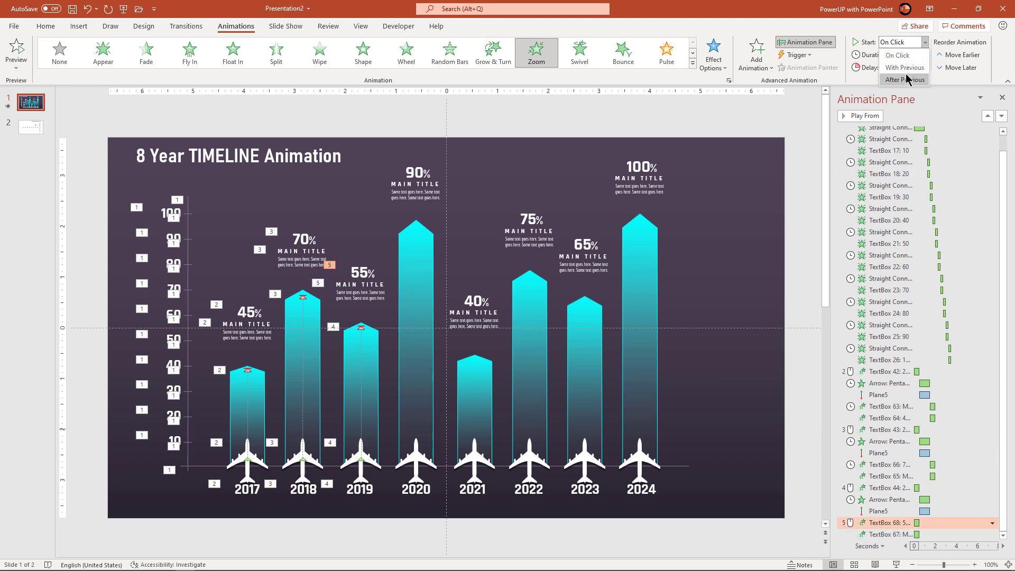
pyautogui.press('Escape')
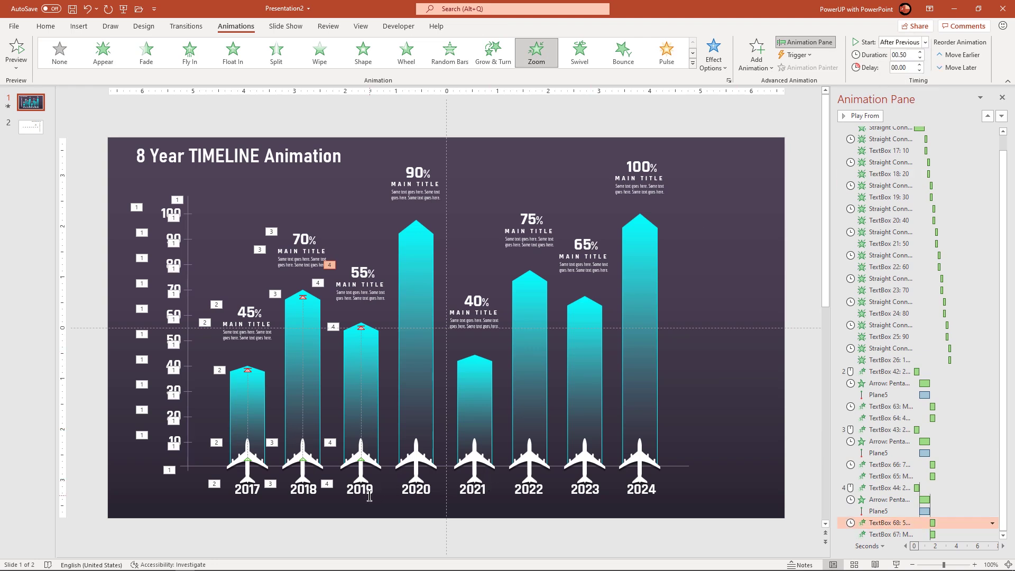
pyautogui.click(369, 497)
pyautogui.click(370, 501)
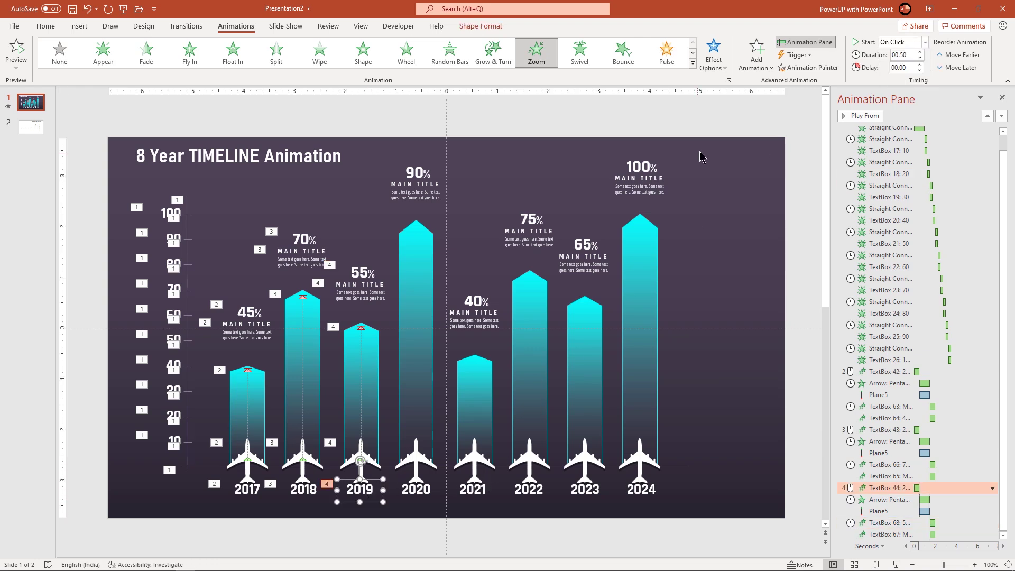
# Paint the 2019 label, bar and plane animations onto 2020, raising the flight end to the bar top
pyautogui.click(417, 491)
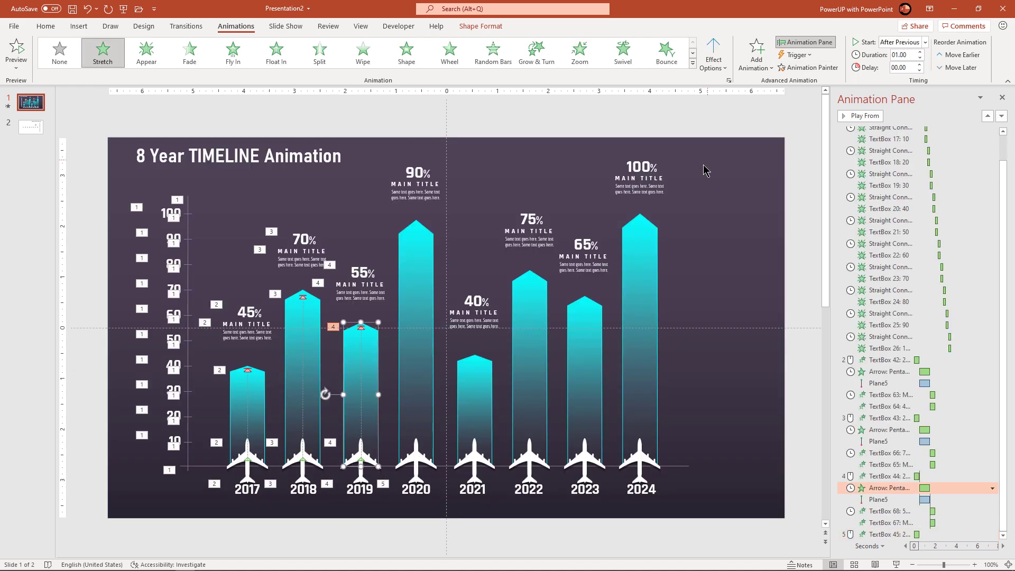
pyautogui.click(418, 303)
pyautogui.press('Tab')
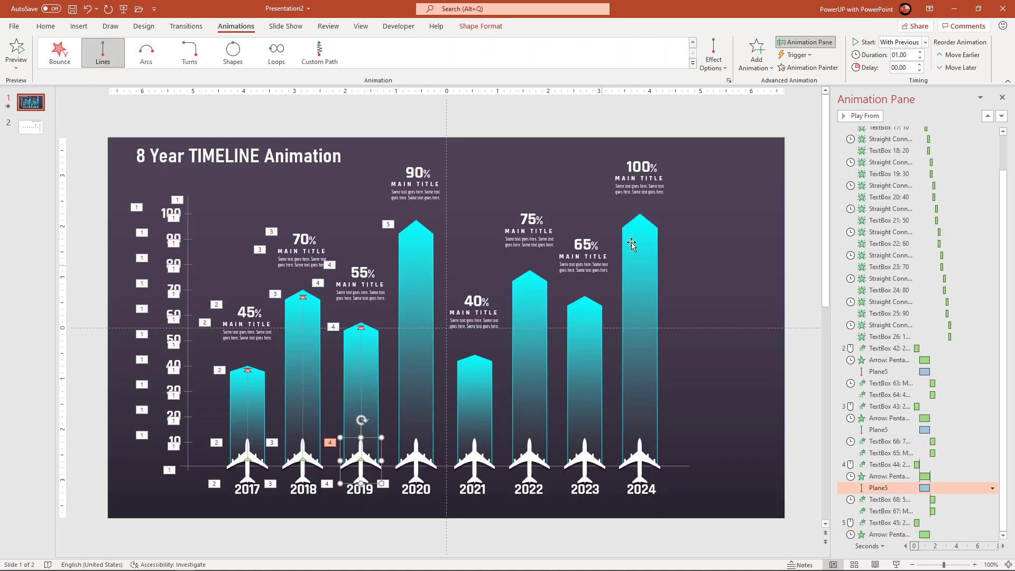
pyautogui.click(420, 457)
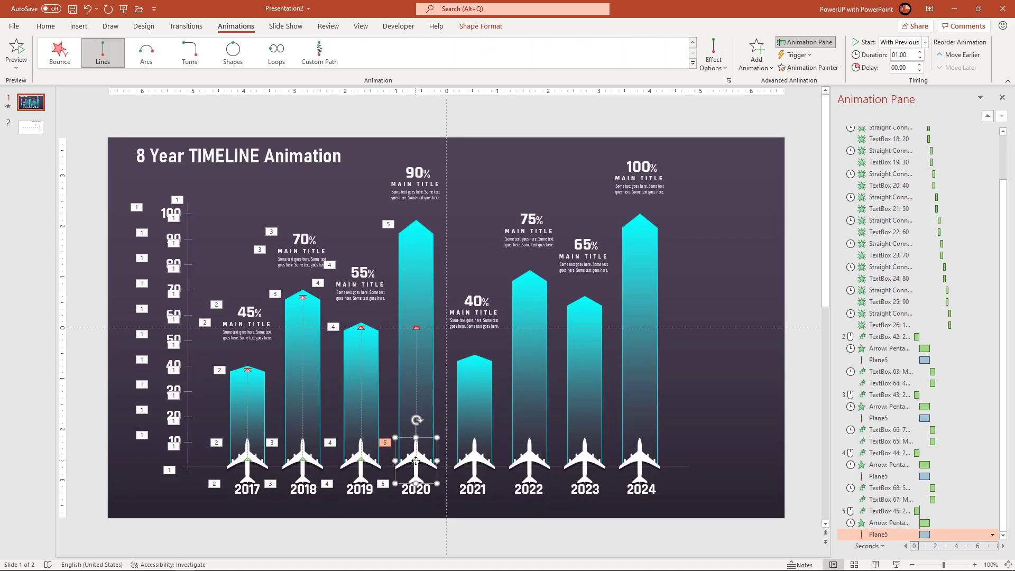
pyautogui.moveTo(416, 324); pyautogui.dragTo(416, 228)
# Give the 2020 90% text a Zoom entrance starting After Previous
pyautogui.click(417, 175)
pyautogui.click(536, 51)
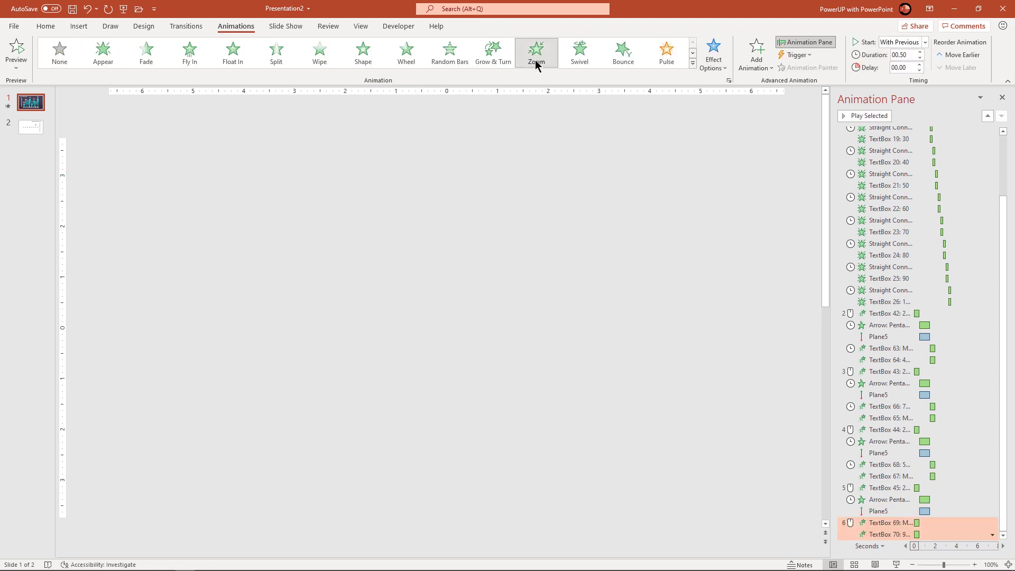
pyautogui.click(925, 42)
pyautogui.click(899, 70)
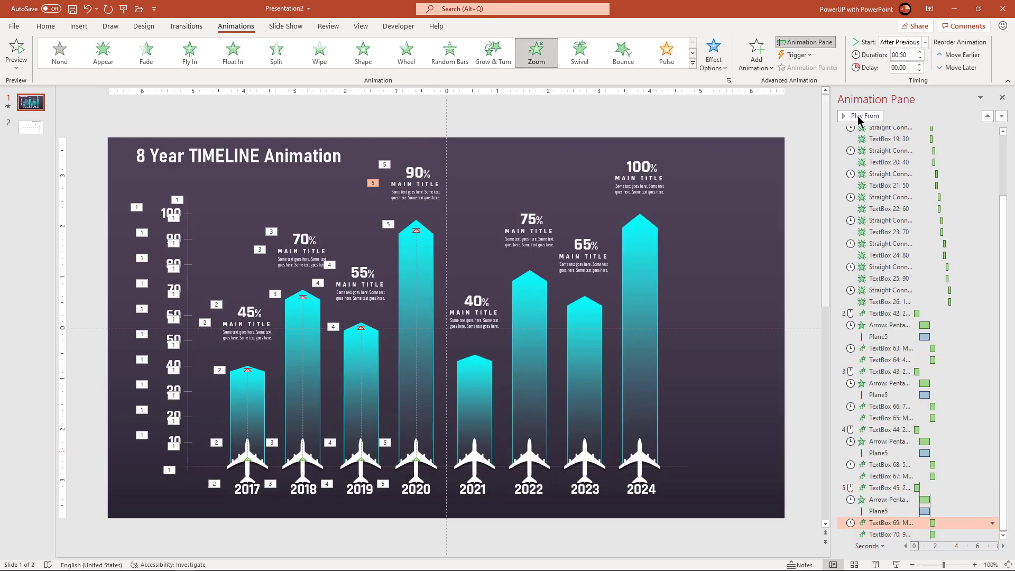
pyautogui.click(417, 500)
# Paint the 2020 label, bar and plane animations onto 2021, lowering the flight end to its bar top
pyautogui.click(807, 68)
pyautogui.click(431, 387)
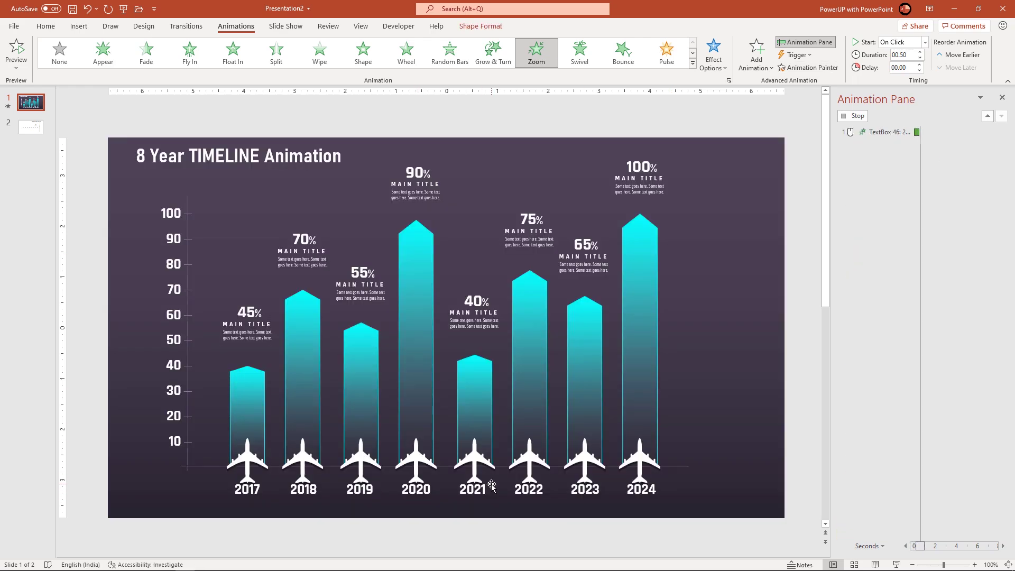
pyautogui.click(475, 384)
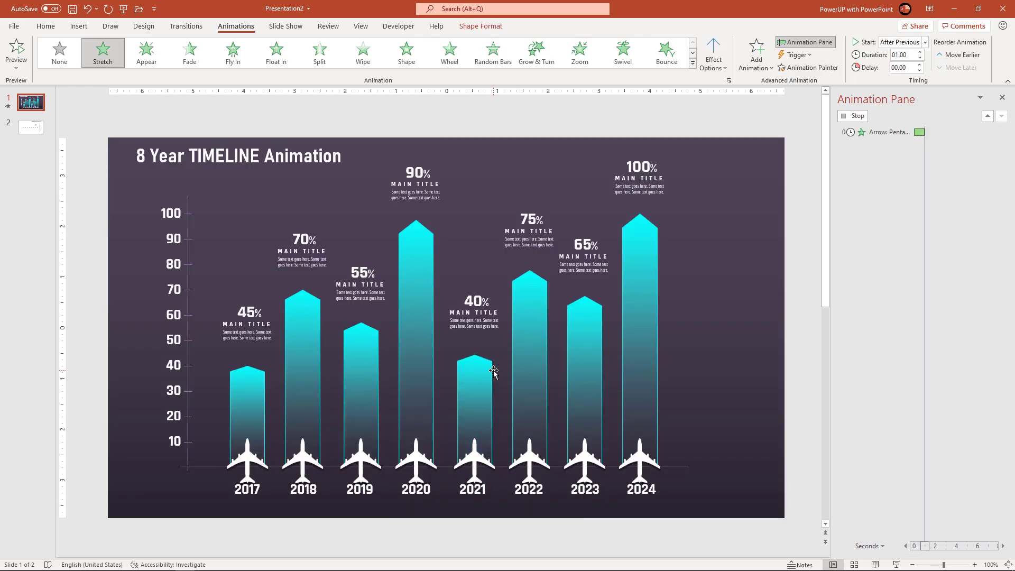
pyautogui.click(416, 455)
pyautogui.click(807, 67)
pyautogui.click(474, 454)
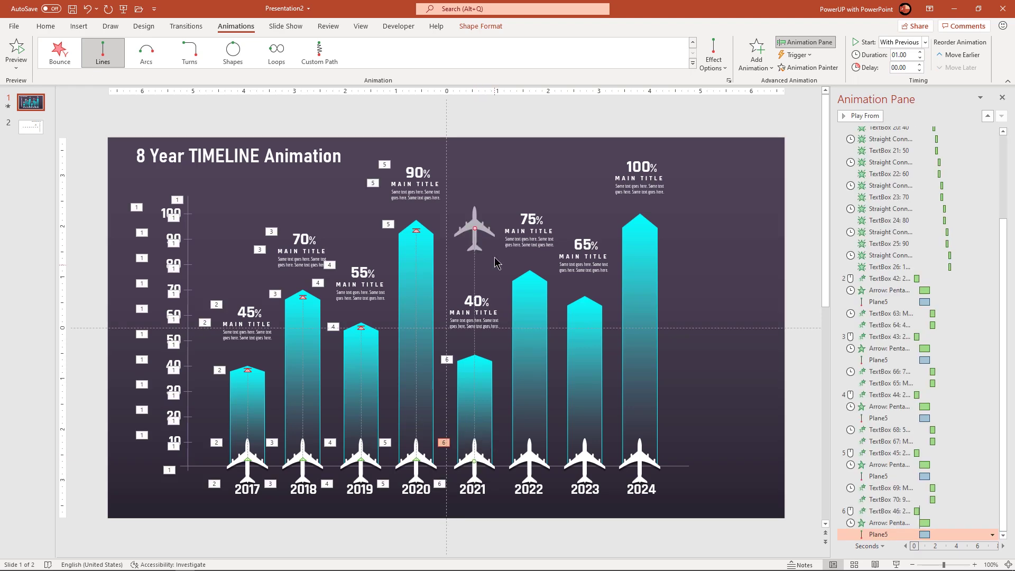
pyautogui.moveTo(482, 231); pyautogui.dragTo(481, 357)
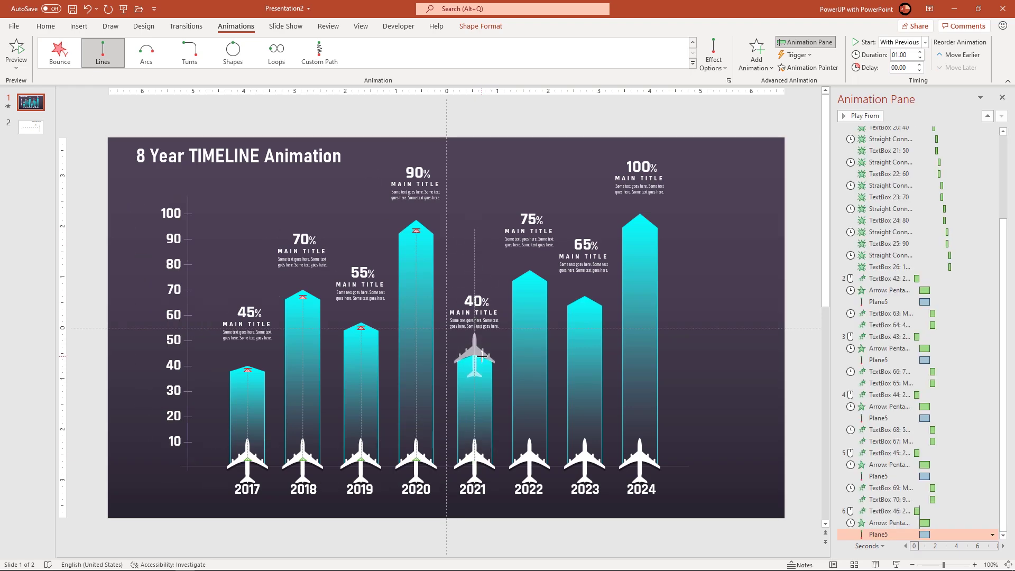
# Give the 2021 40% text a Zoom entrance
pyautogui.scroll(5, 477, 359)
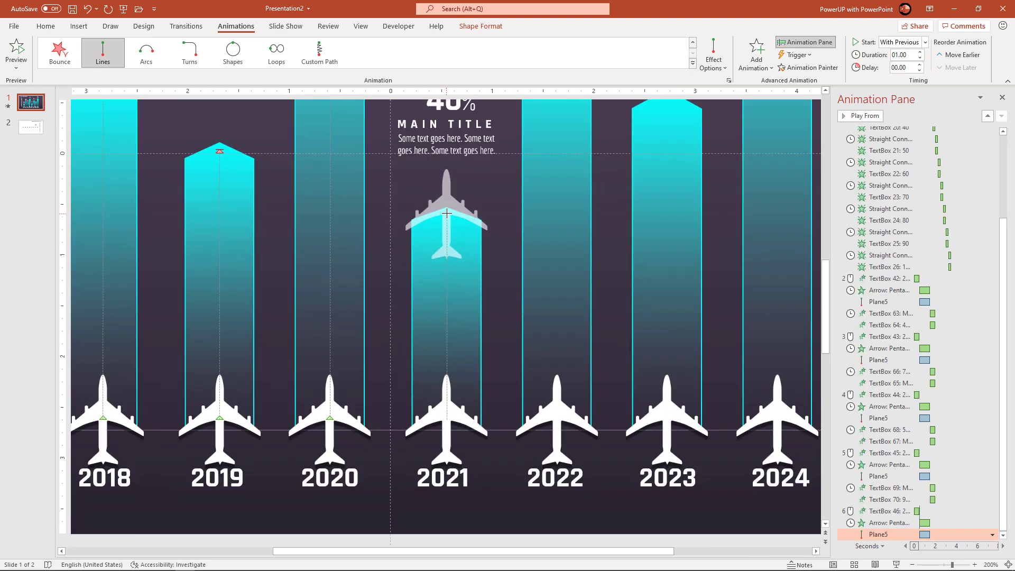
pyautogui.scroll(-5, 447, 243)
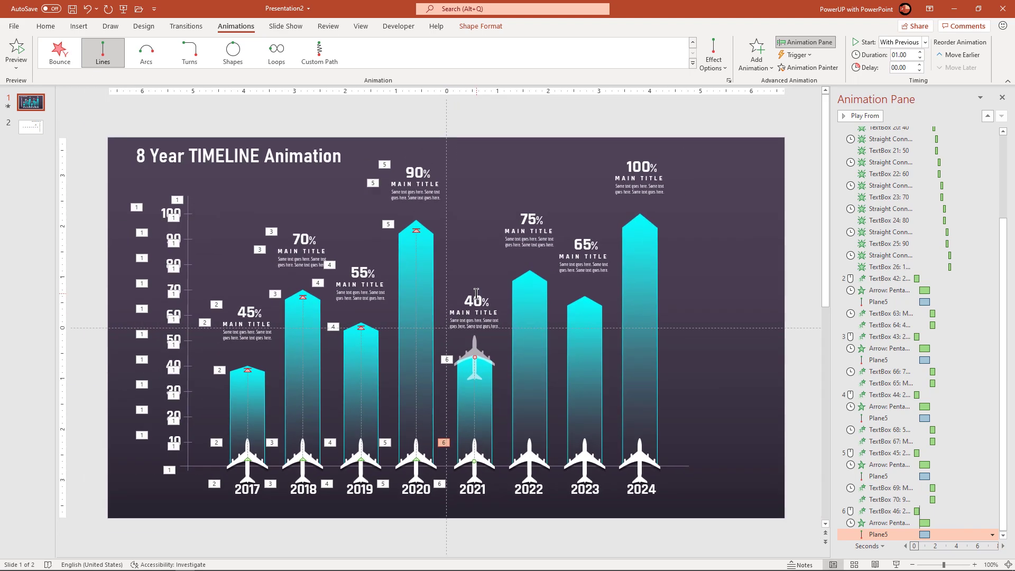
pyautogui.click(485, 323)
pyautogui.click(537, 52)
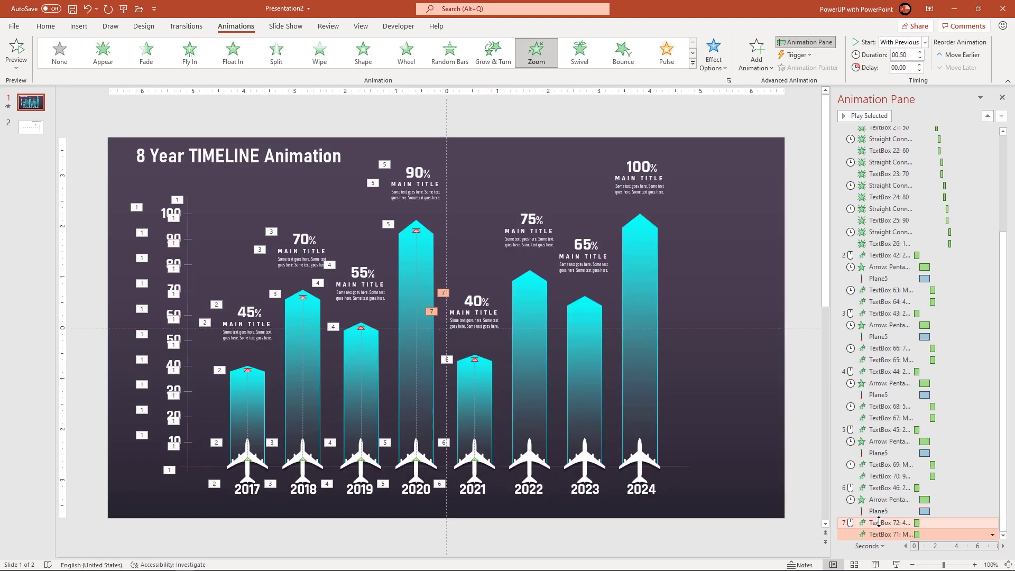
# Set the 40% text to After Previous and paint the 2021 label, bar and plane animations onto 2022
pyautogui.click(925, 42)
pyautogui.click(906, 85)
pyautogui.click(480, 496)
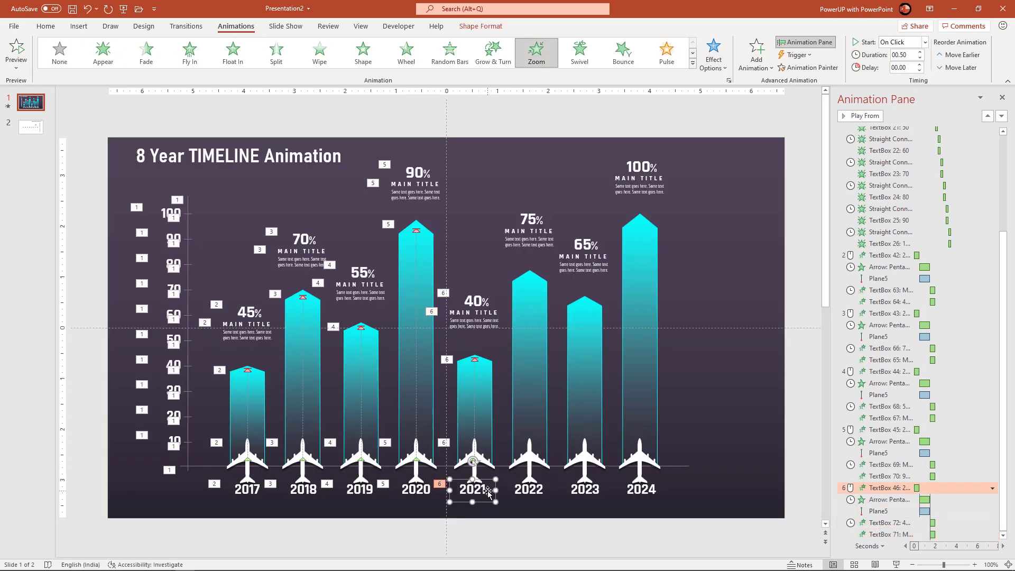
pyautogui.click(544, 491)
pyautogui.click(476, 402)
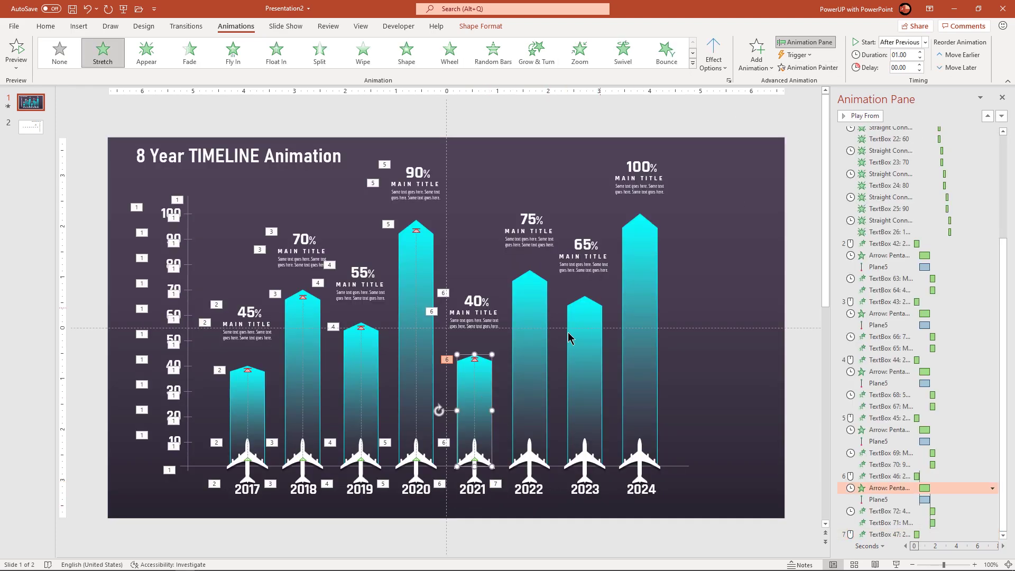
pyautogui.click(537, 362)
pyautogui.click(495, 460)
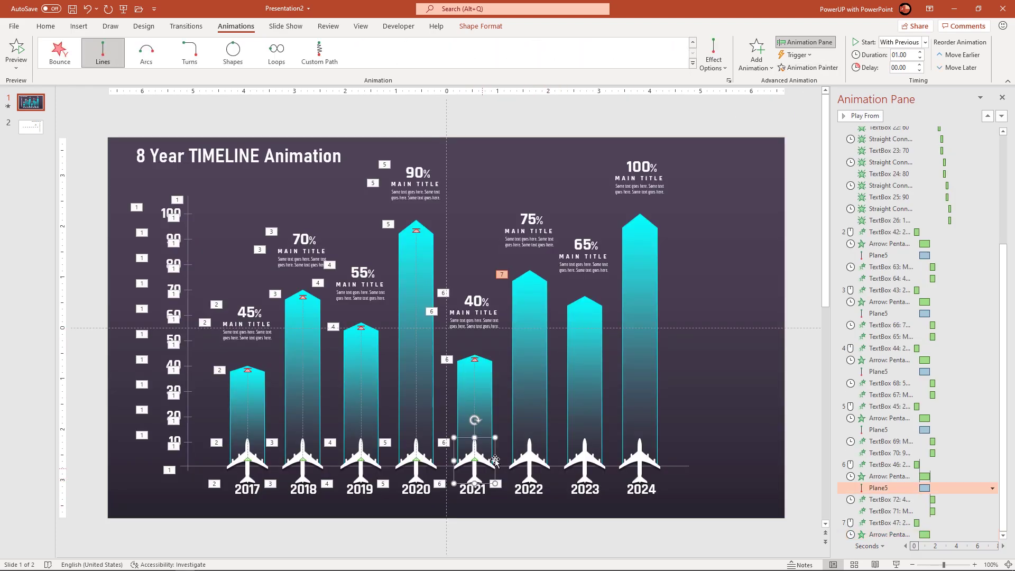
pyautogui.click(534, 465)
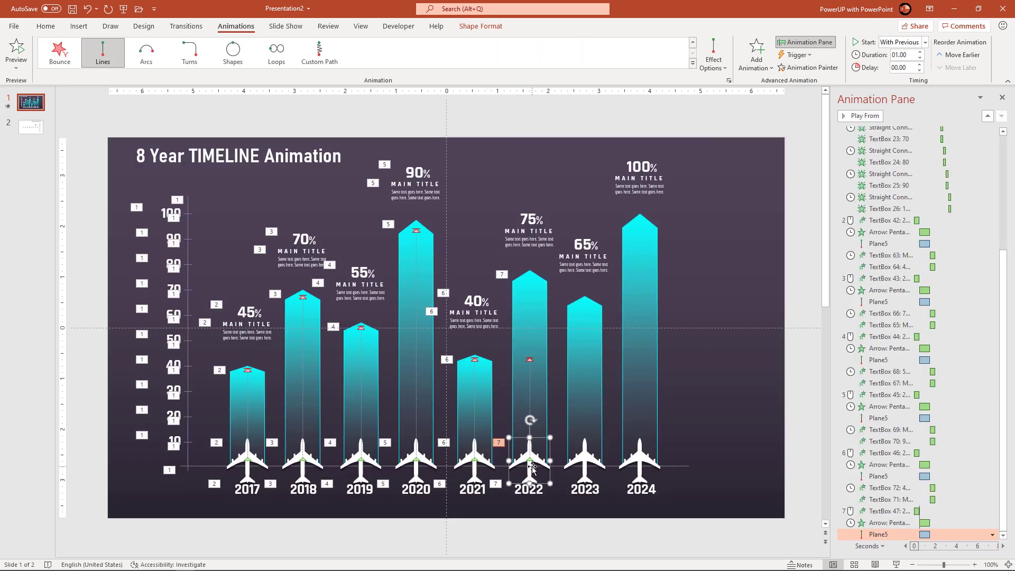
# Give the 2022 75% text a Zoom entrance starting With Previous
pyautogui.click(529, 232)
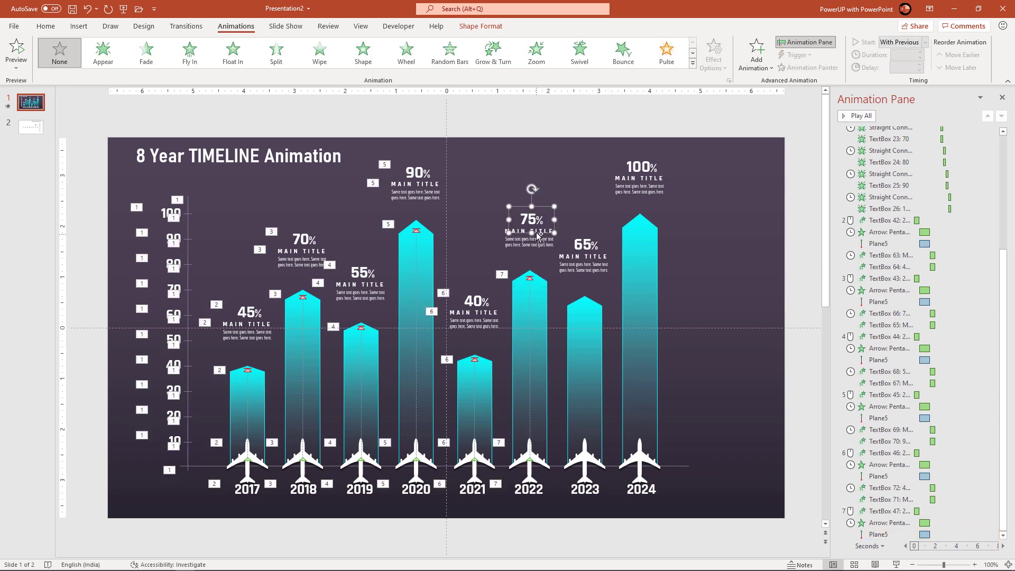
pyautogui.click(536, 51)
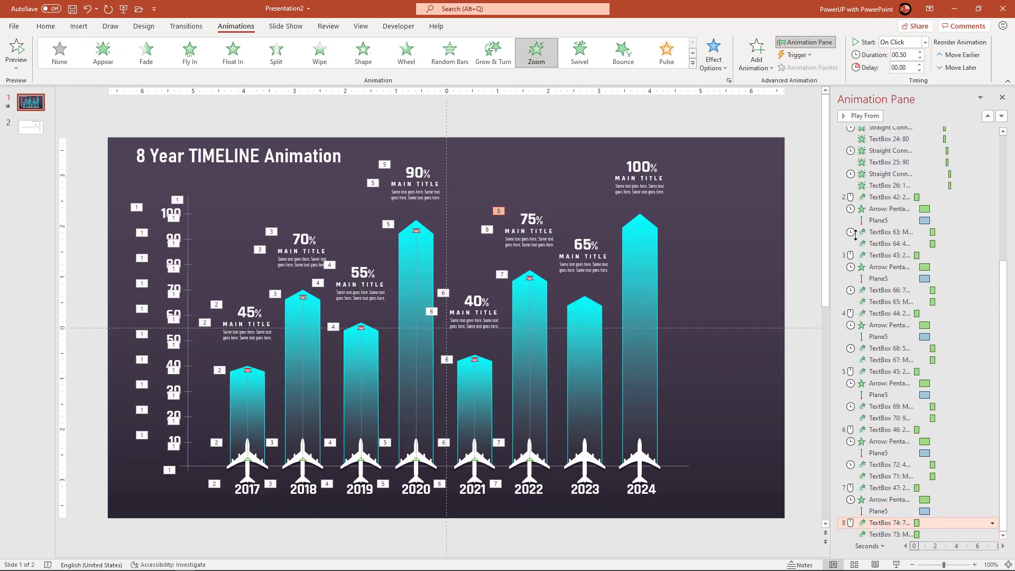
pyautogui.click(924, 42)
pyautogui.click(904, 67)
# Copy the label and flight animations to the 2023 label and plane, ending the path at the bar top
pyautogui.click(532, 497)
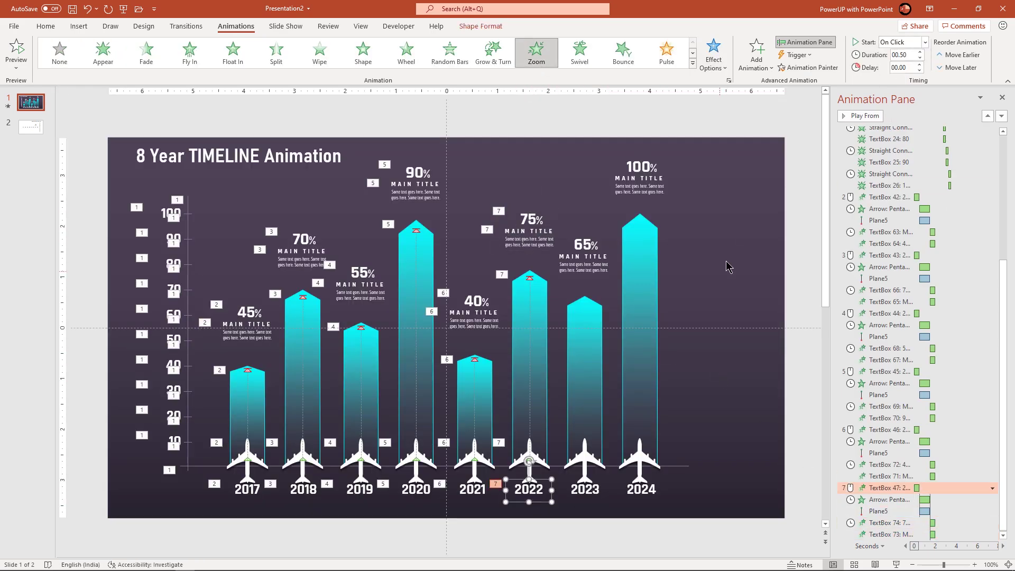
pyautogui.click(637, 384)
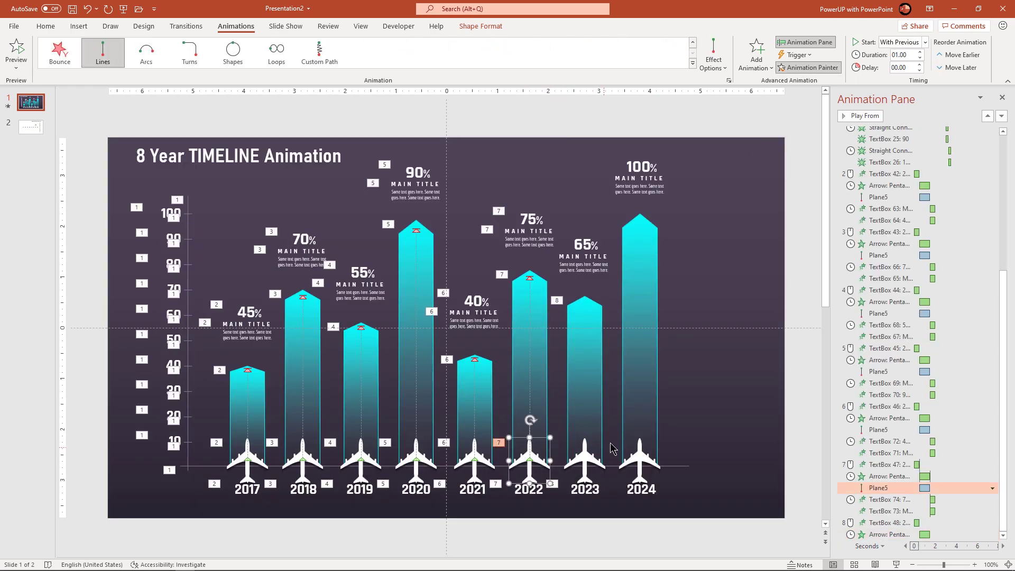
pyautogui.click(587, 450)
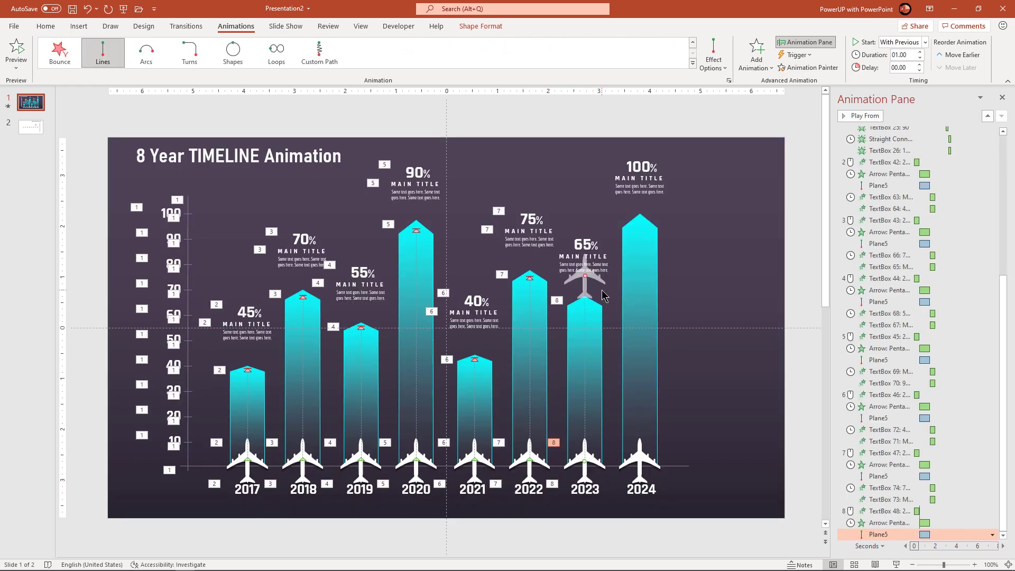
pyautogui.moveTo(603, 292); pyautogui.dragTo(585, 293)
# Give the 2023 65% text a Zoom entrance starting After Previous
pyautogui.click(593, 236)
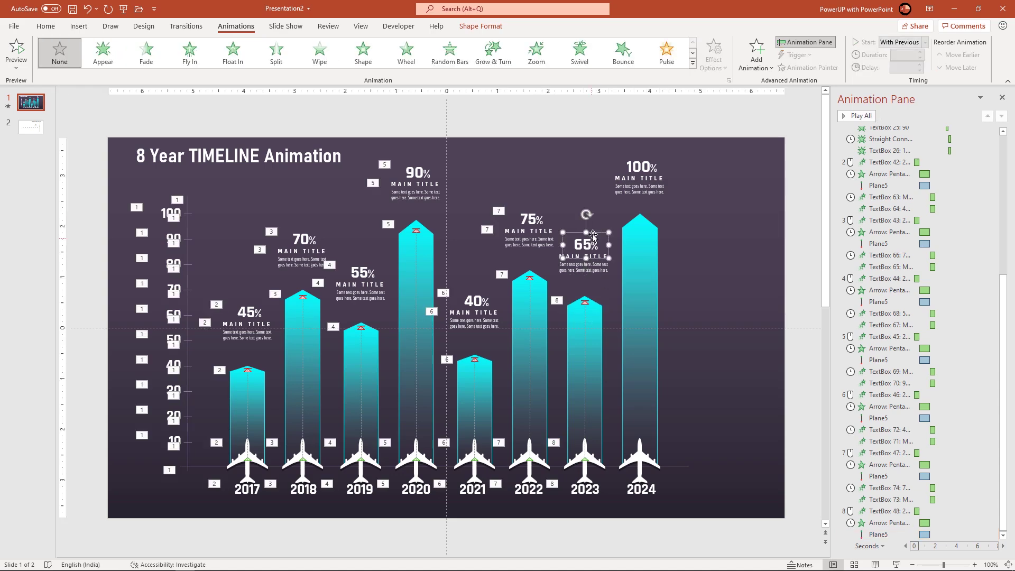
pyautogui.click(536, 53)
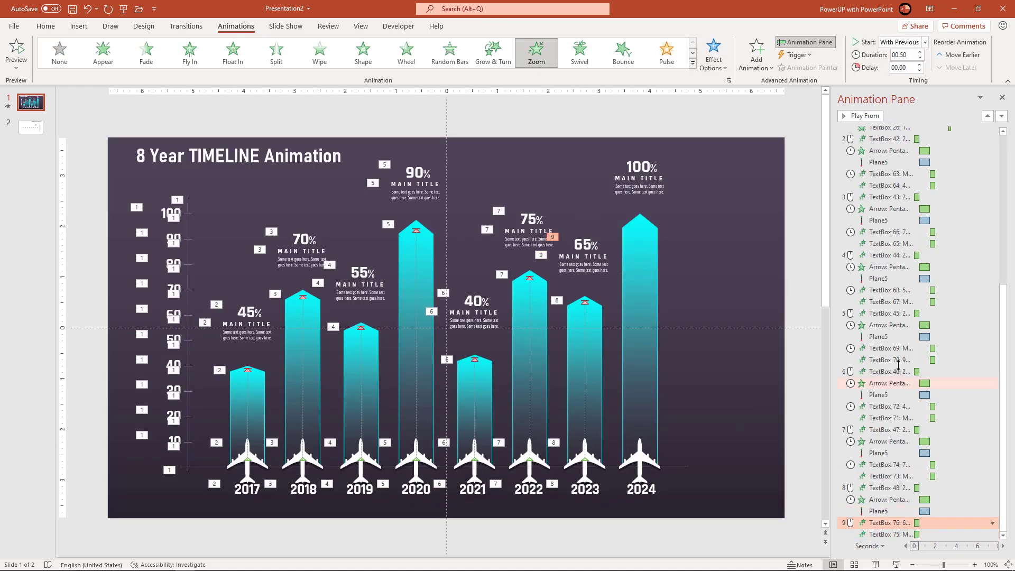
pyautogui.click(925, 42)
pyautogui.click(905, 79)
# Paint the 2023 label, bar and plane animations onto 2024, extending the flight to the bar top
pyautogui.click(593, 501)
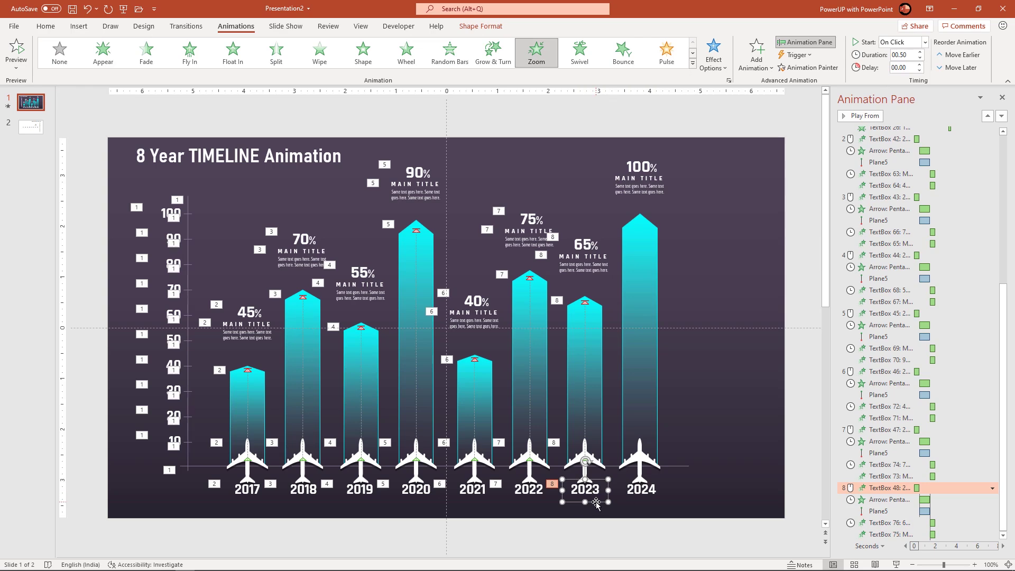
pyautogui.click(801, 68)
pyautogui.click(641, 489)
pyautogui.click(592, 384)
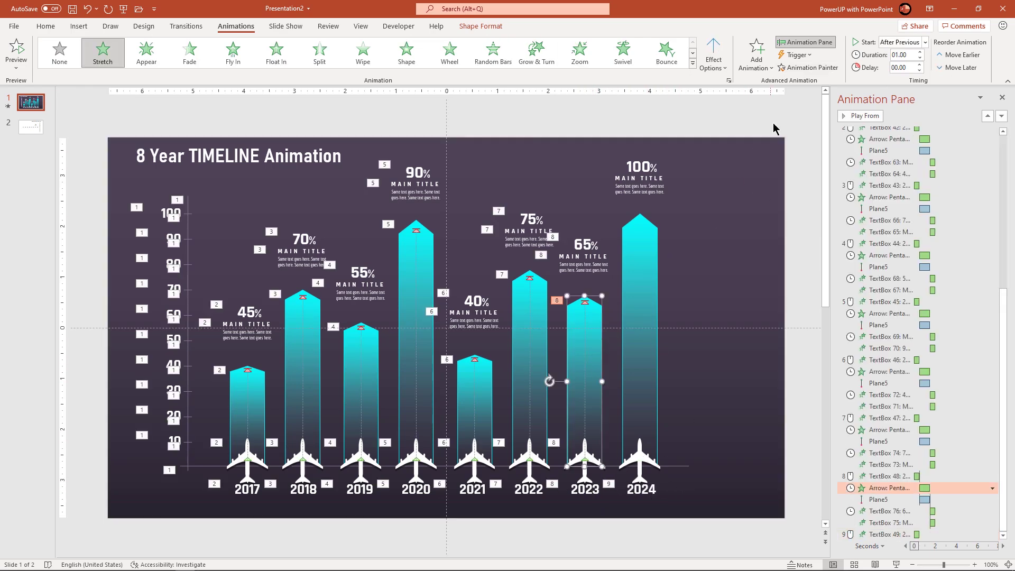
pyautogui.click(645, 390)
pyautogui.click(586, 472)
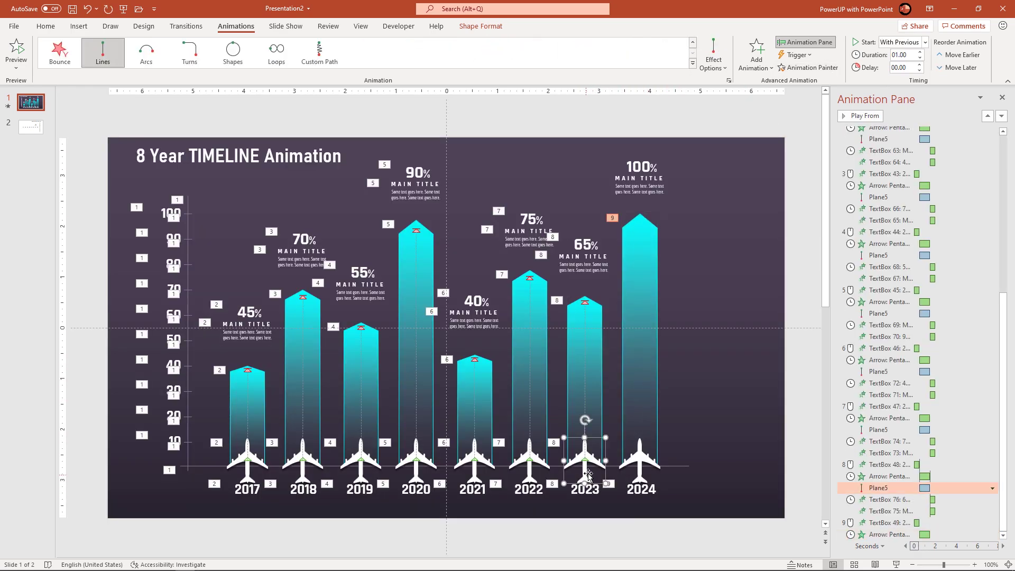
pyautogui.click(640, 462)
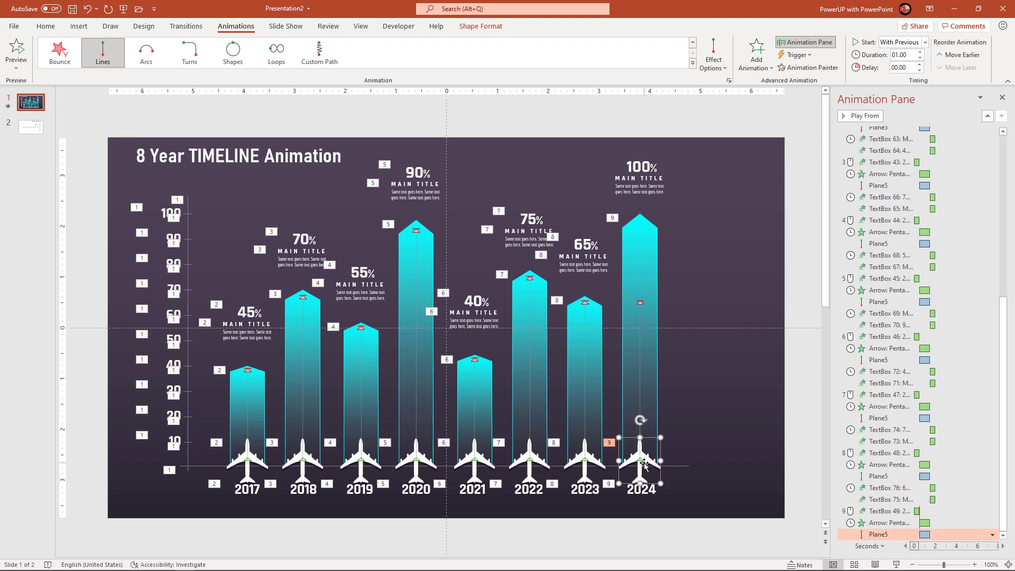
pyautogui.moveTo(640, 302); pyautogui.dragTo(639, 225)
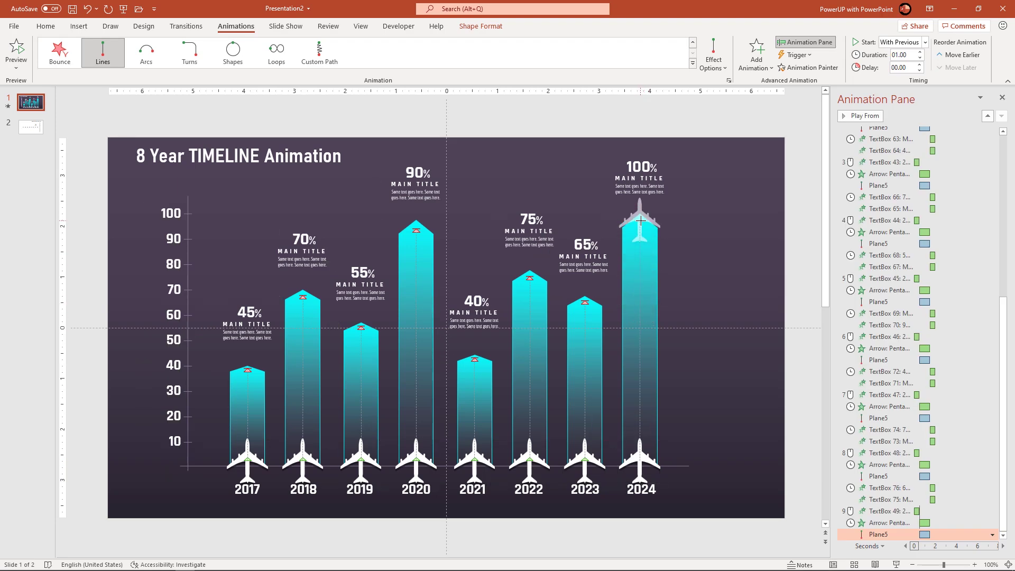
# Give the 2024 100% text a Zoom entrance
pyautogui.keyDown('ctrl'); pyautogui.scroll(10, 641, 221); pyautogui.keyUp('ctrl')
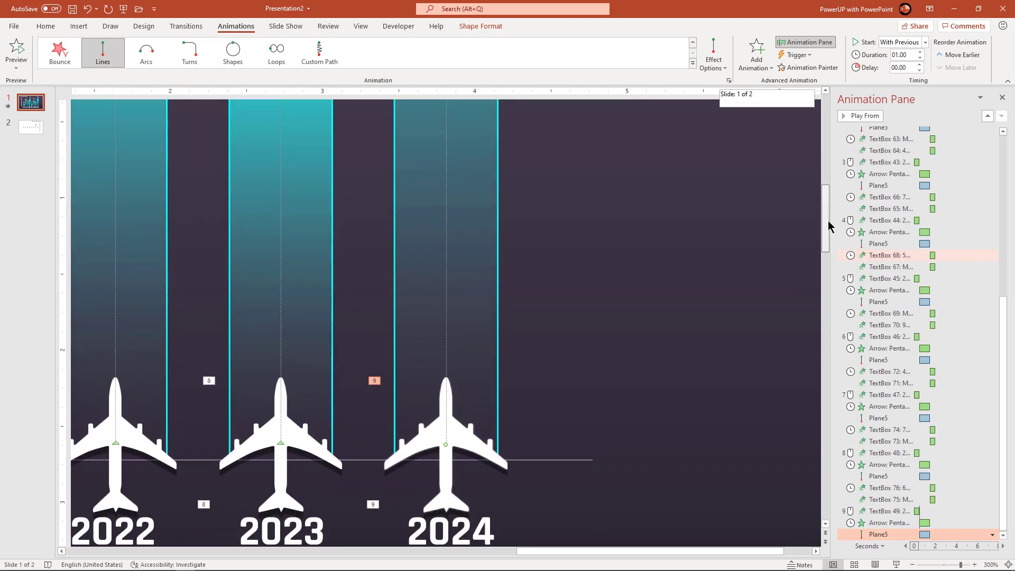
pyautogui.scroll(5, 542, 215)
pyautogui.keyDown('ctrl'); pyautogui.scroll(-10, 478, 281); pyautogui.keyUp('ctrl')
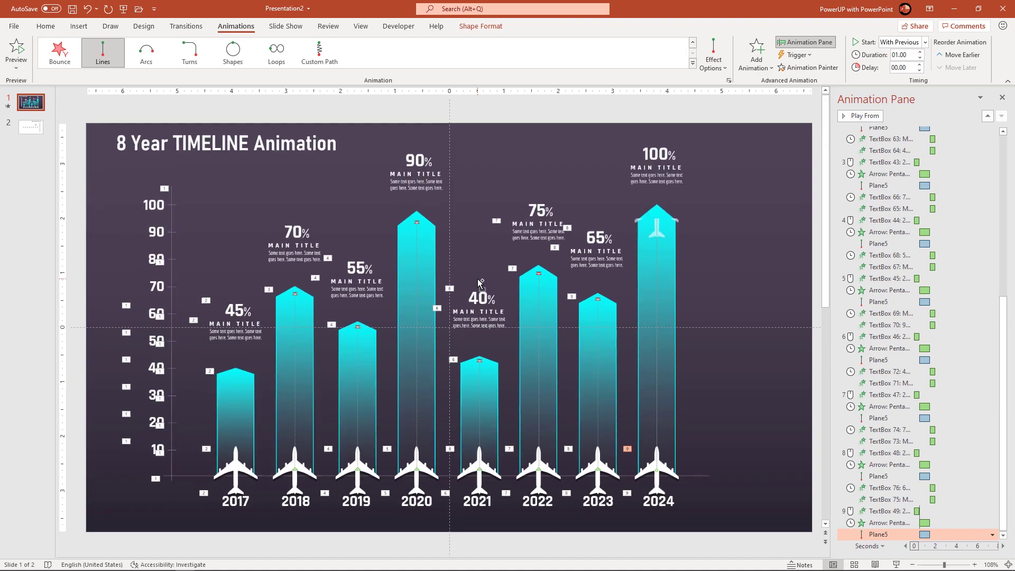
pyautogui.click(638, 157)
pyautogui.click(536, 52)
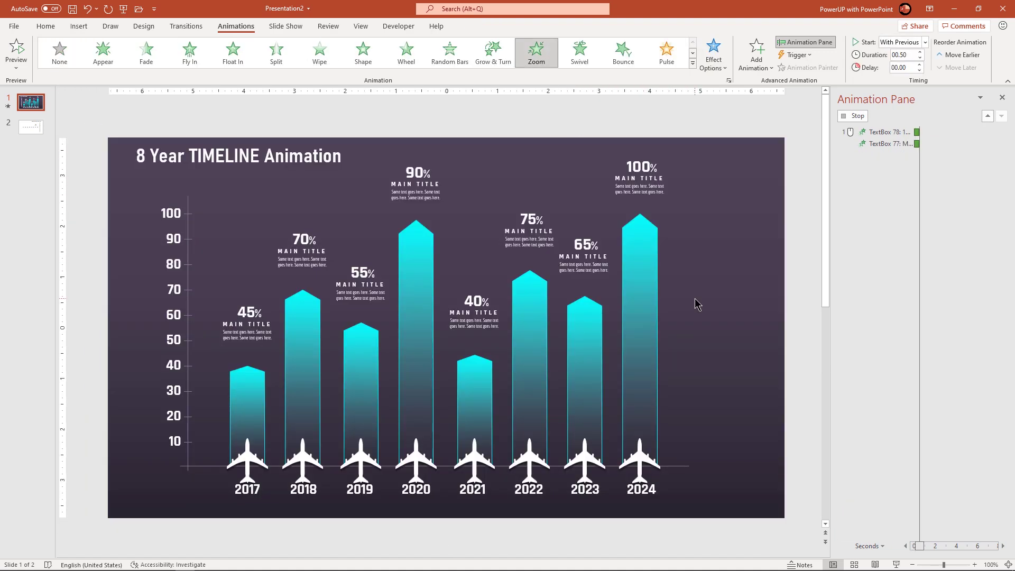
# Set the 2024 100% text's animation to start After Previous, then deselect everything
pyautogui.click(924, 42)
pyautogui.click(898, 77)
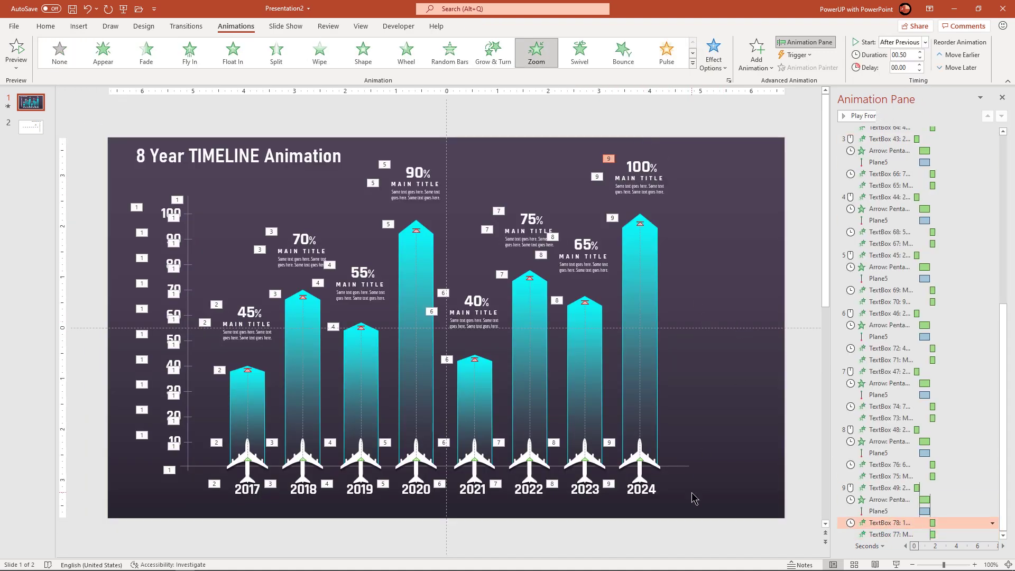
pyautogui.moveTo(694, 510); pyautogui.dragTo(206, 474)
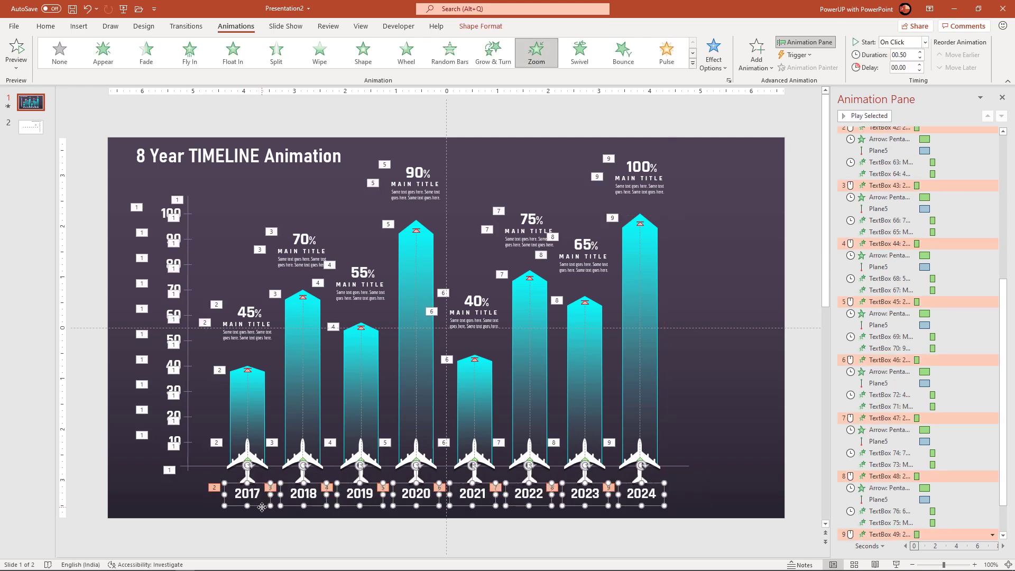
pyautogui.click(256, 537)
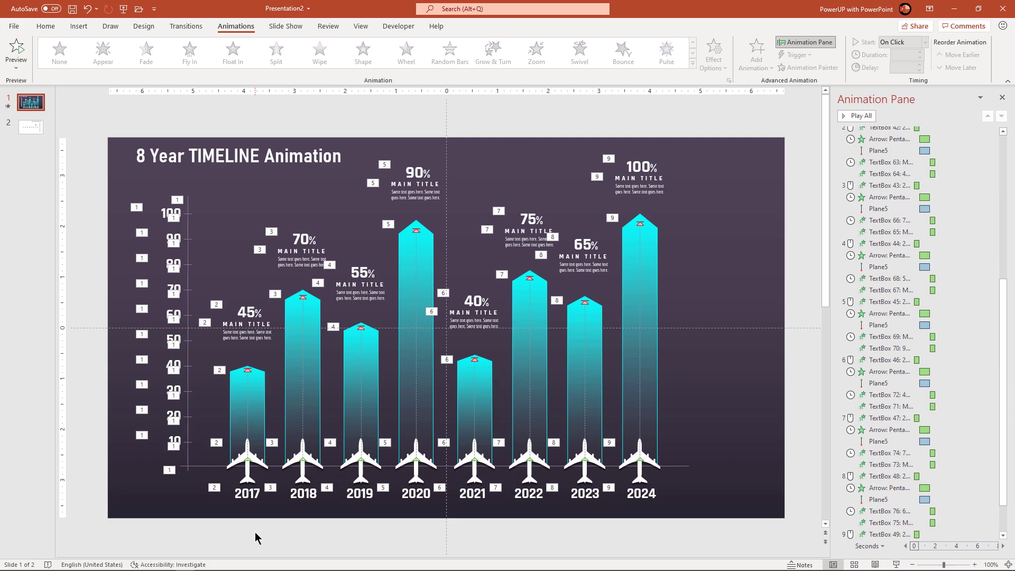
pyautogui.press('F5')
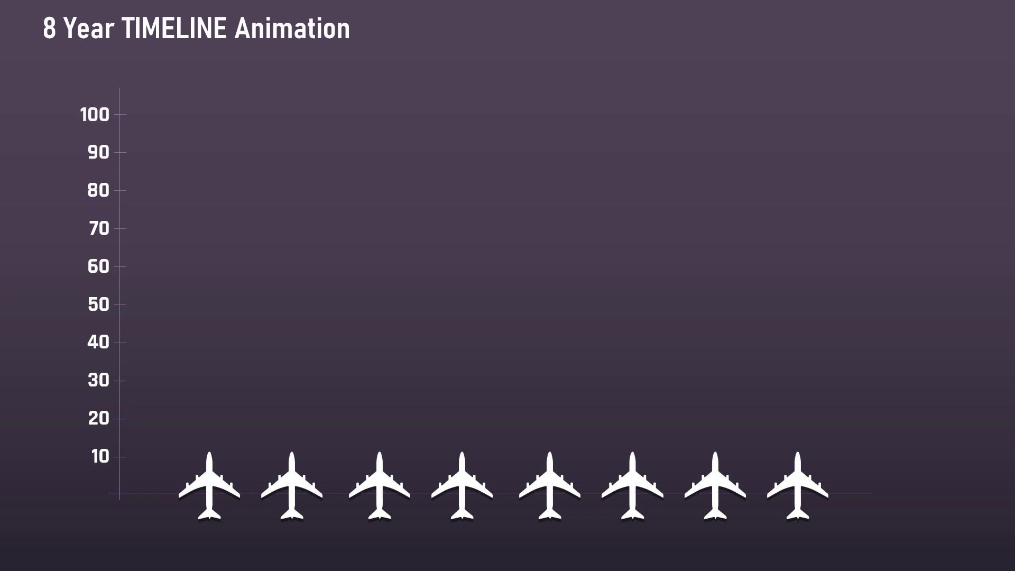
pyautogui.press('Right')
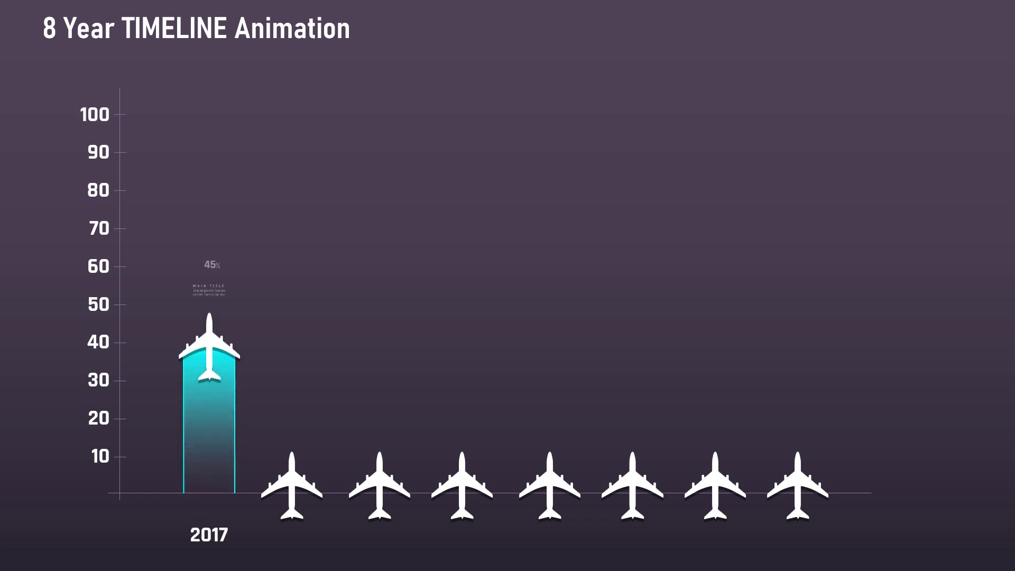
pyautogui.press('Right')
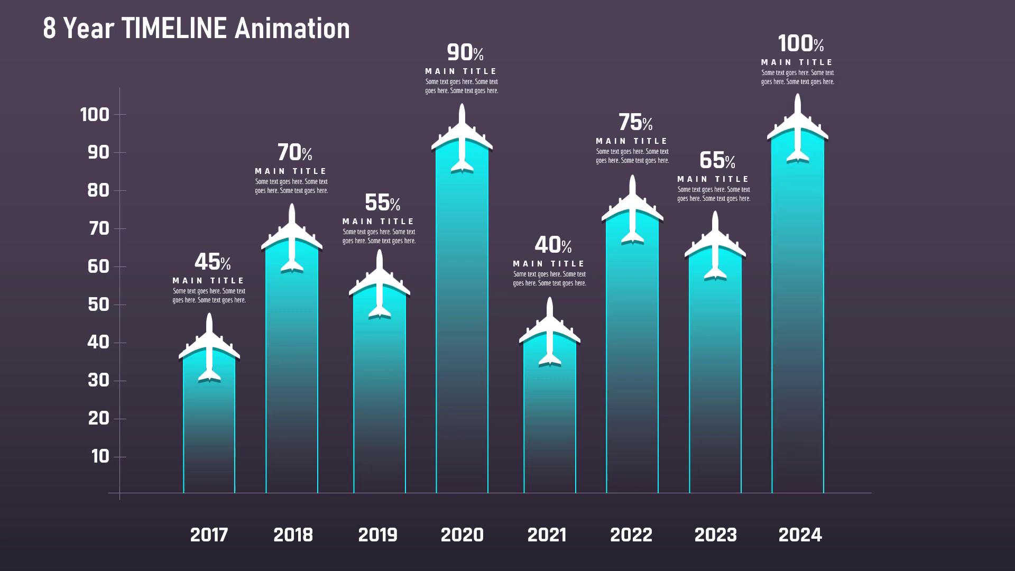
pyautogui.press('Escape')
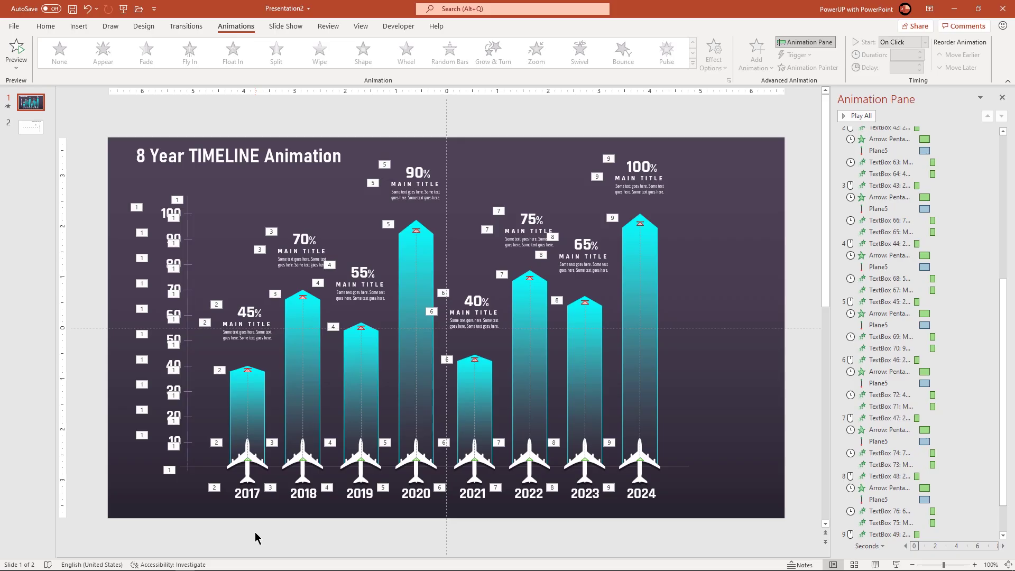